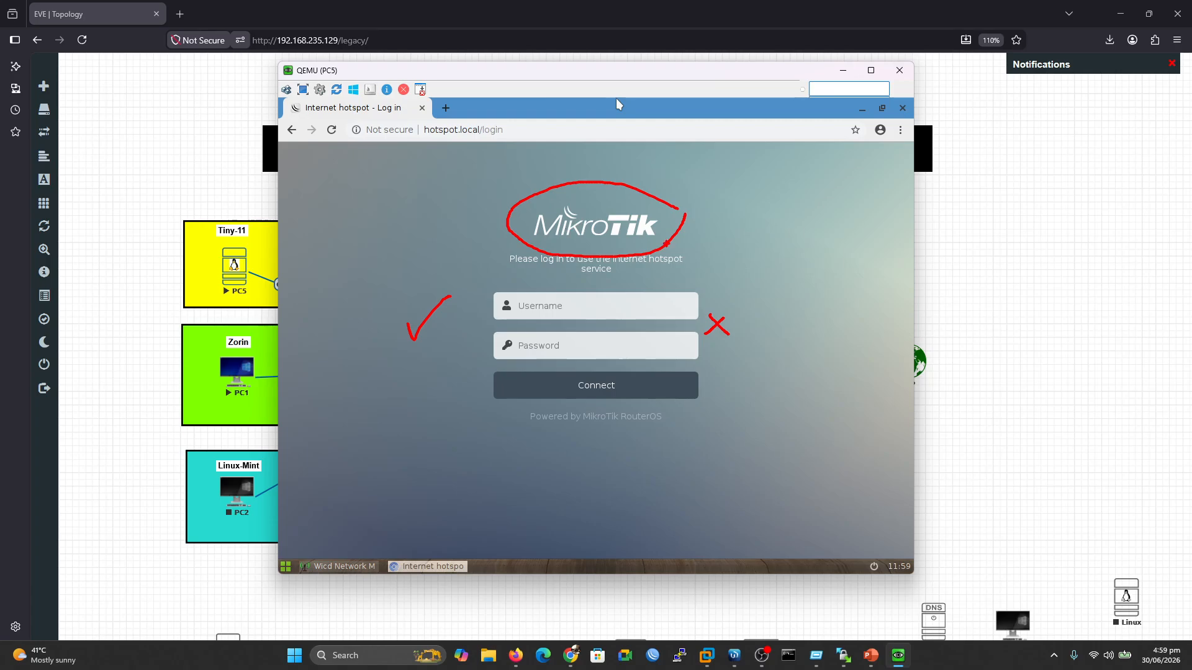
{"action": "mouse_move", "coordinate": [762, 229]}
{"action": "left_mouse_down"}
{"action": "mouse_move", "coordinate": [783, 240]}
{"action": "mouse_move", "coordinate": [779, 257]}
{"action": "mouse_move", "coordinate": [792, 267]}
{"action": "mouse_move", "coordinate": [735, 263]}
{"action": "mouse_move", "coordinate": [753, 234]}
{"action": "left_mouse_up"}
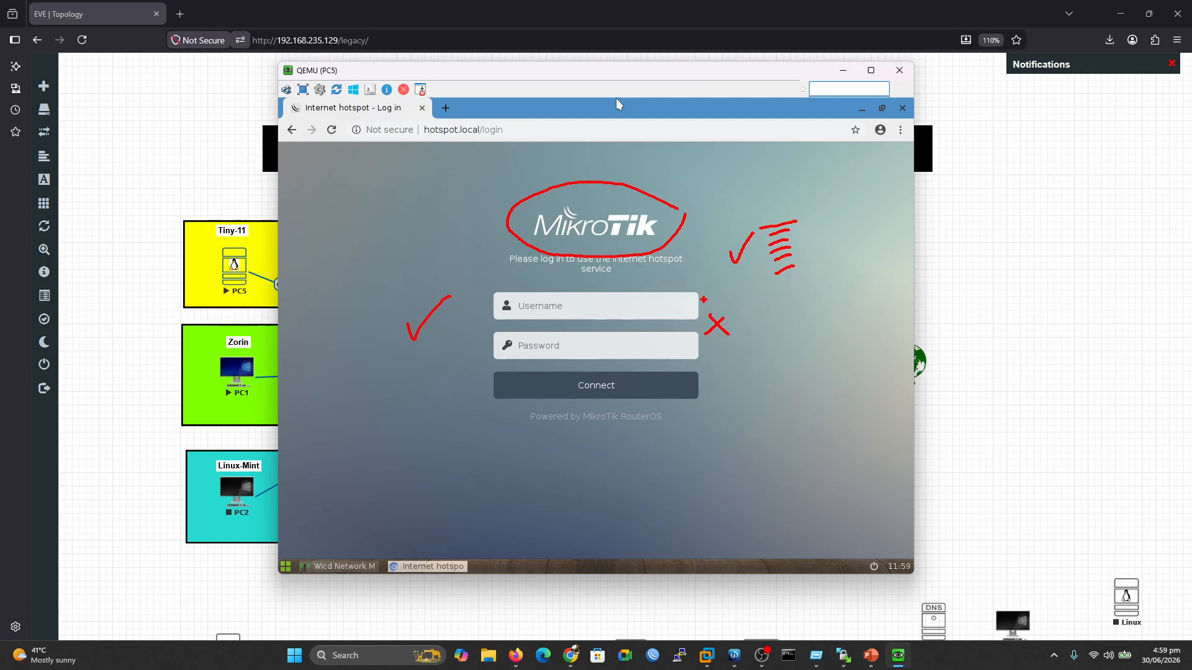
{"action": "left_click_drag", "start_coordinate": [540, 437], "coordinate": [654, 433]}
{"action": "left_click_drag", "start_coordinate": [827, 242], "coordinate": [862, 209]}
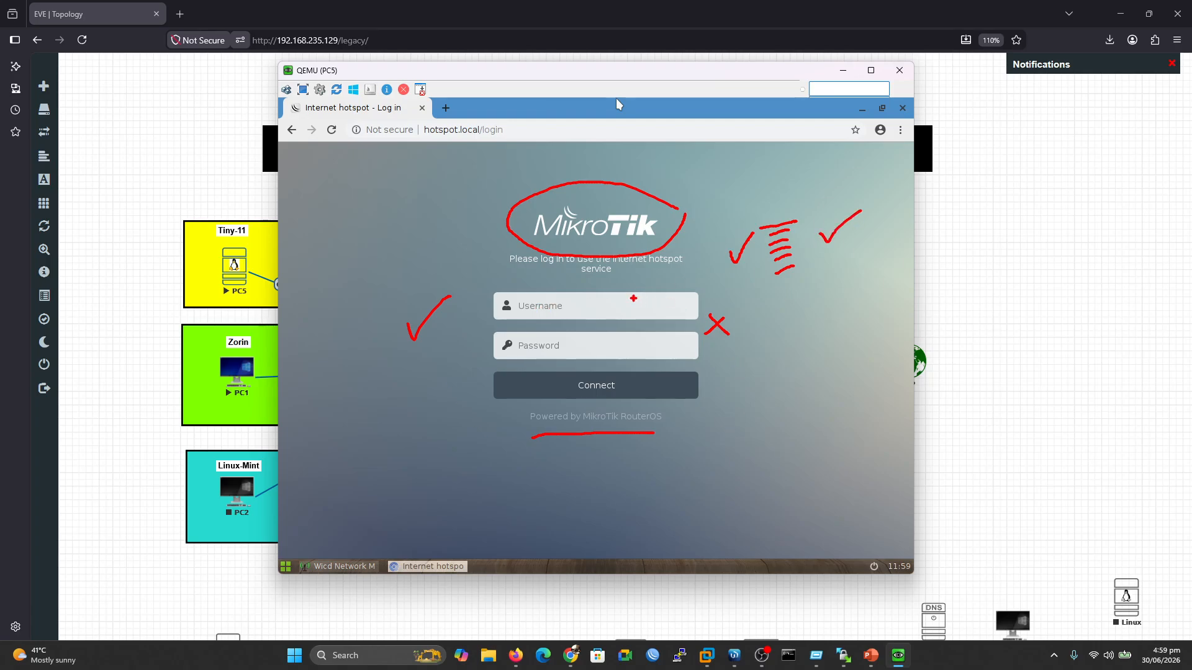
{"action": "left_click_drag", "start_coordinate": [550, 307], "coordinate": [593, 306]}
{"action": "left_click_drag", "start_coordinate": [560, 345], "coordinate": [607, 344]}
{"action": "key", "text": "Escape"}
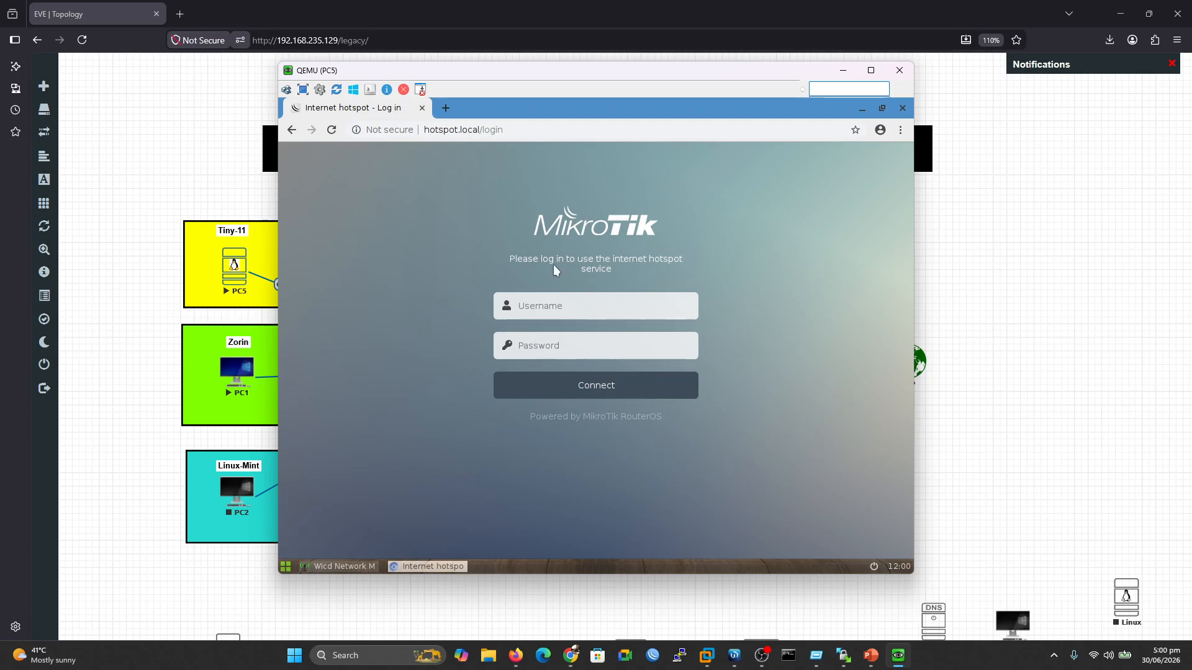
Open the MikroTik forum's free hotspot login templates thread in a new tab and skim it, then switch to the Mikrotikthemes.com gallery
{"action": "left_click", "coordinate": [571, 655]}
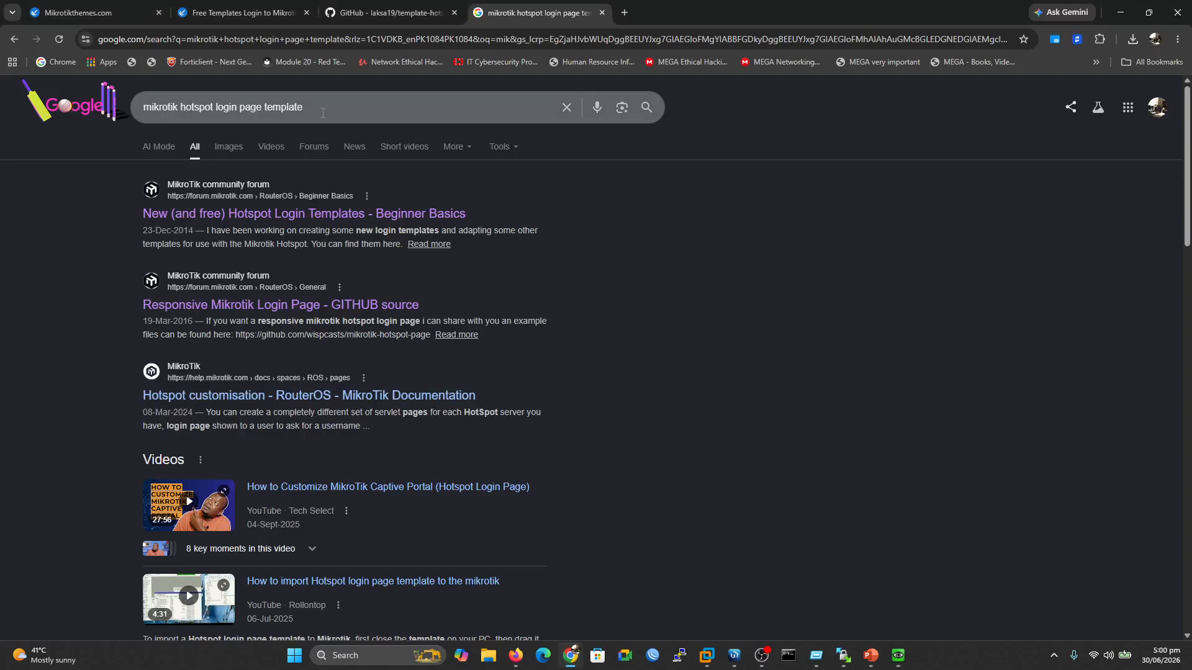
{"action": "middle_click", "coordinate": [321, 219]}
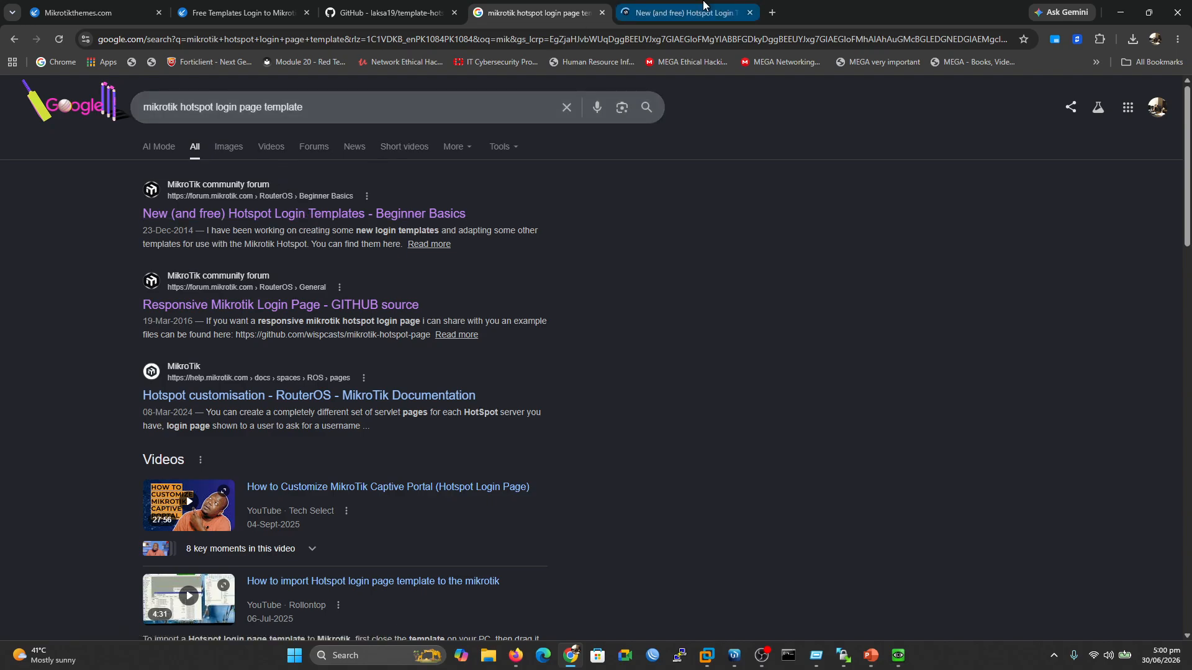
{"action": "left_click", "coordinate": [639, 9]}
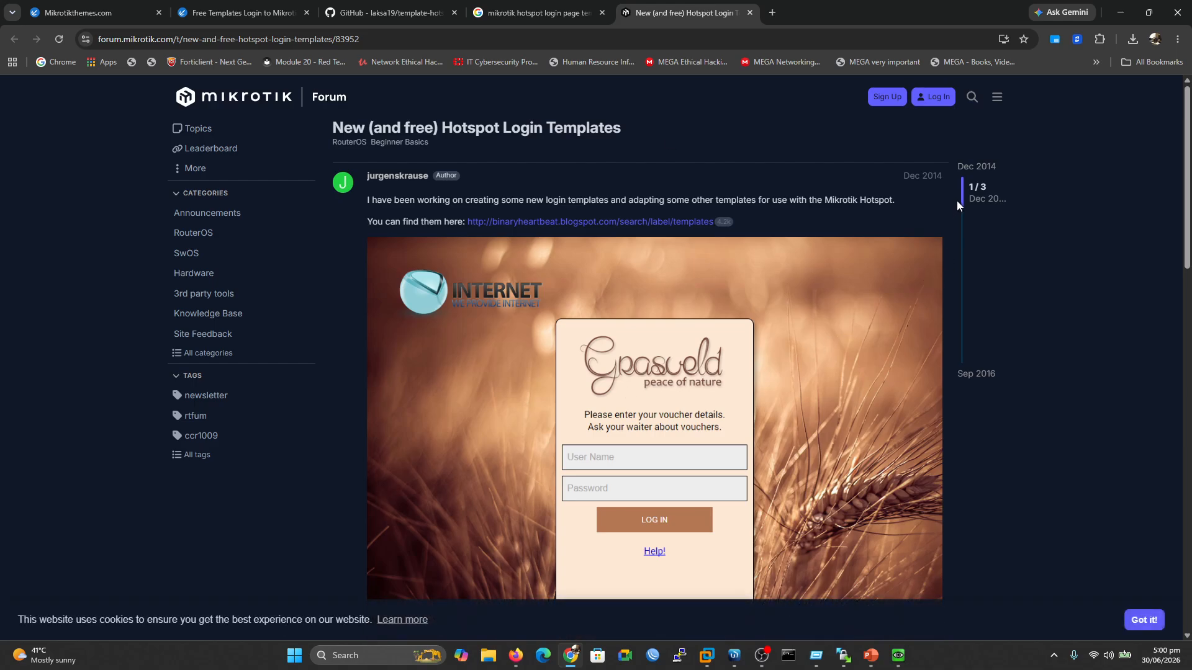
{"action": "left_click_drag", "start_coordinate": [1185, 190], "coordinate": [1188, 367]}
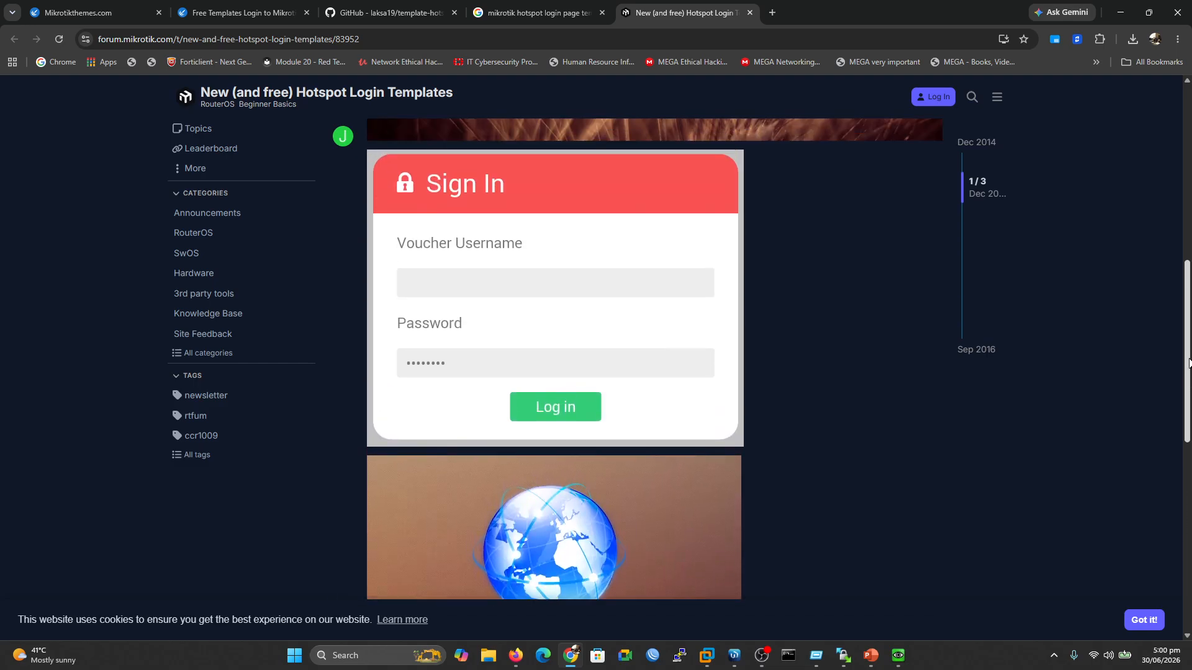
{"action": "left_click", "coordinate": [534, 5]}
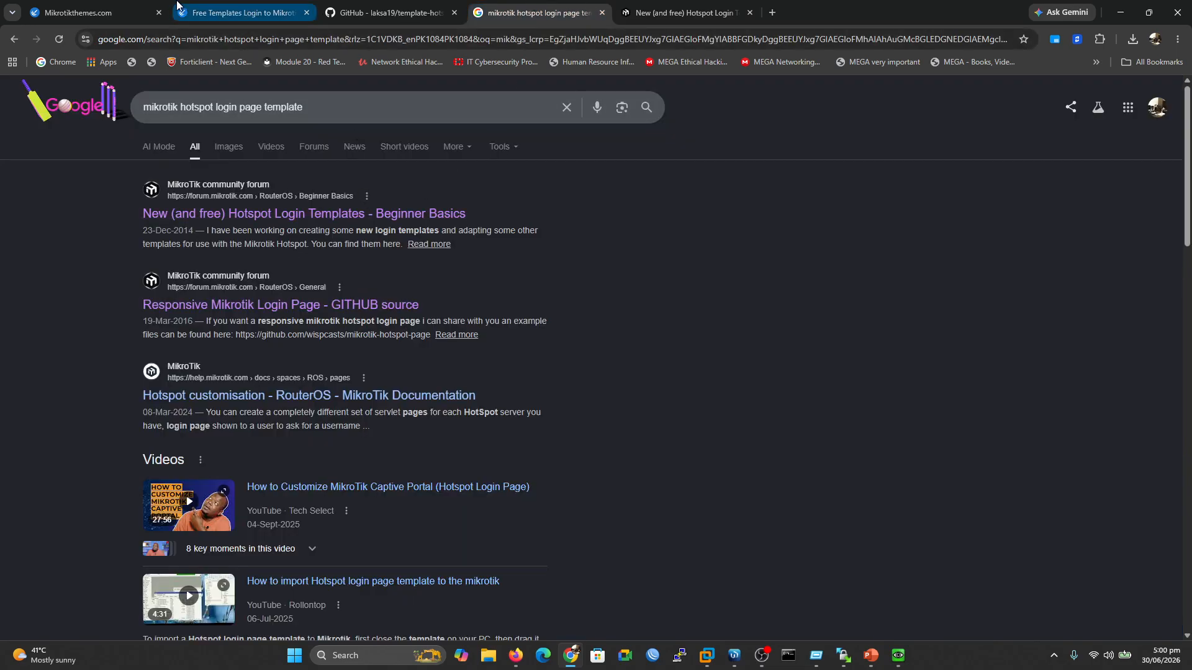
{"action": "left_click", "coordinate": [121, 9]}
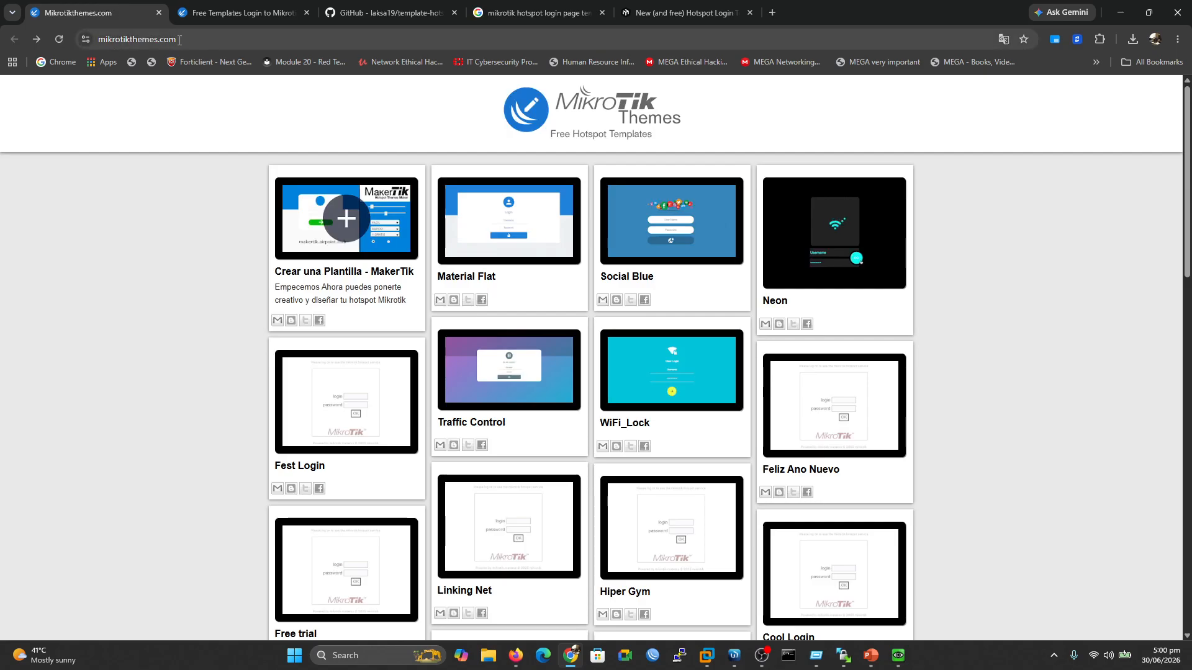
Flip through the Free Templates Login, template-hotspot-mikhmon and search result tabs, ending on the Mikrotikthemes.com gallery
{"action": "left_click", "coordinate": [229, 7]}
{"action": "left_click", "coordinate": [380, 6]}
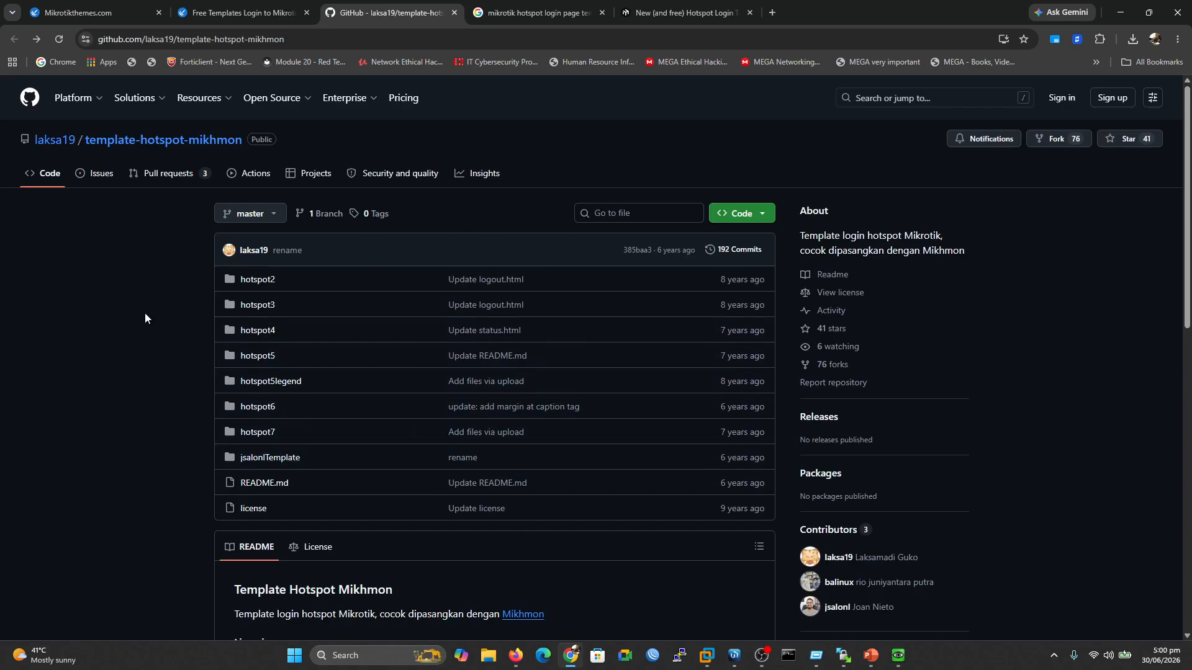
{"action": "left_click", "coordinate": [530, 6]}
{"action": "left_click", "coordinate": [400, 8]}
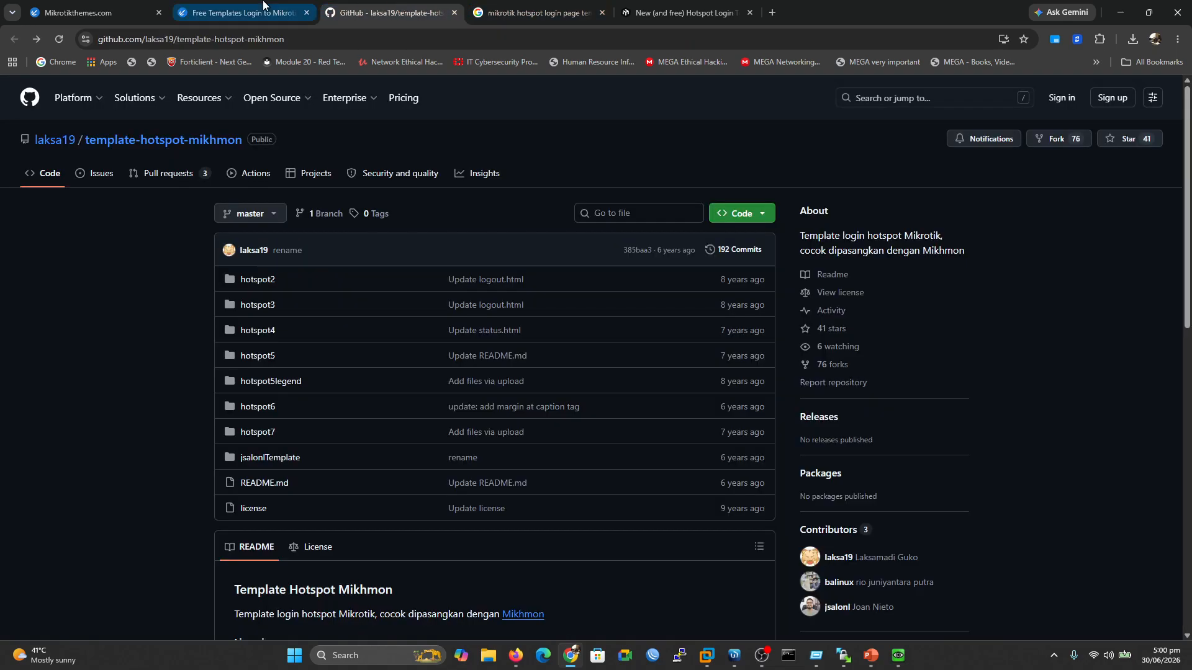
{"action": "left_click", "coordinate": [258, 7]}
{"action": "left_click", "coordinate": [110, 6]}
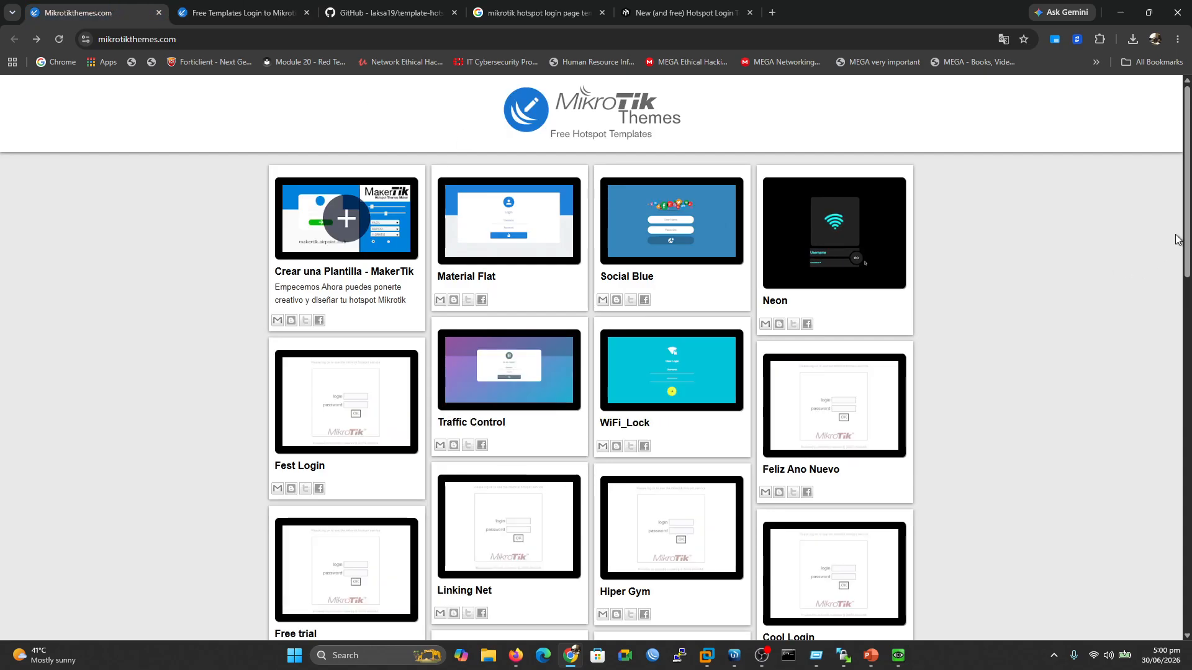
Open the Netmix template page from the gallery and scroll to its Descargar download section
{"action": "scroll", "coordinate": [1189, 275], "scroll_direction": "down", "scroll_amount": 3}
{"action": "scroll", "coordinate": [1189, 275], "scroll_direction": "down", "scroll_amount": 10}
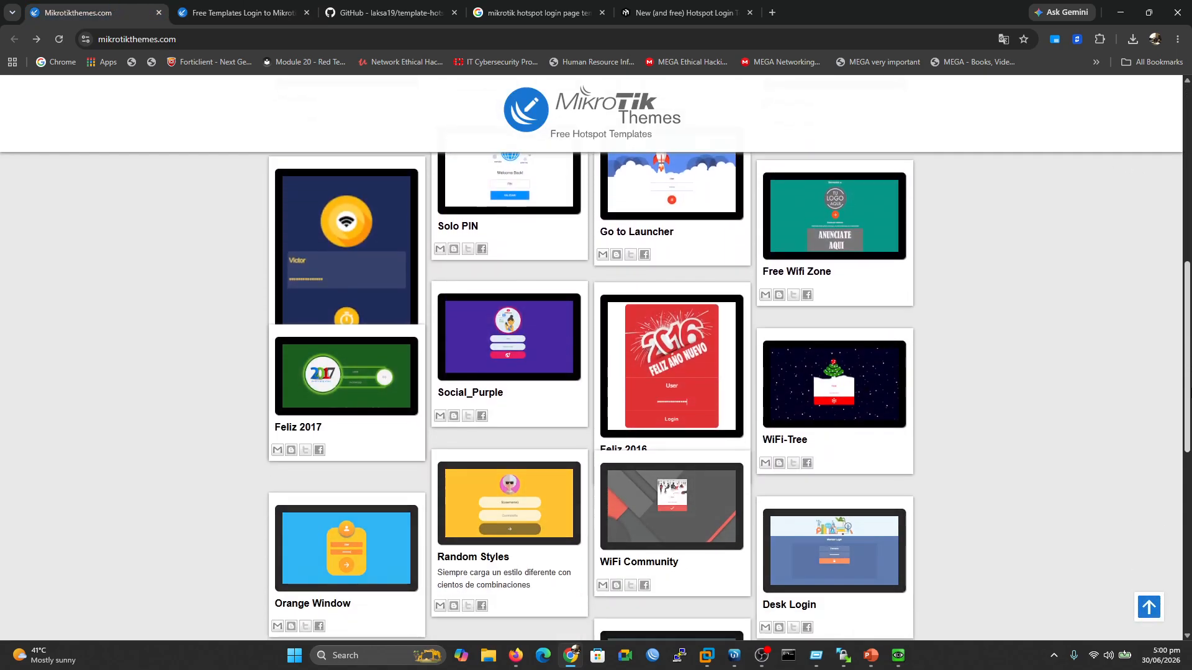
{"action": "scroll", "coordinate": [735, 561], "scroll_direction": "down", "scroll_amount": 2}
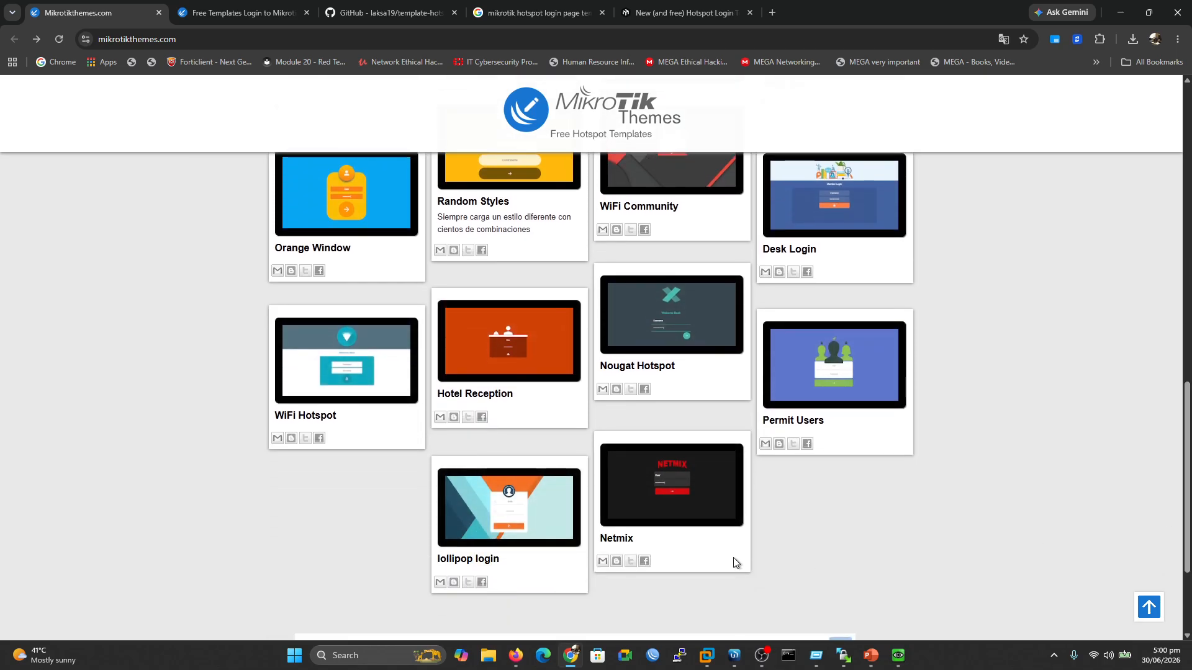
{"action": "left_click", "coordinate": [705, 461]}
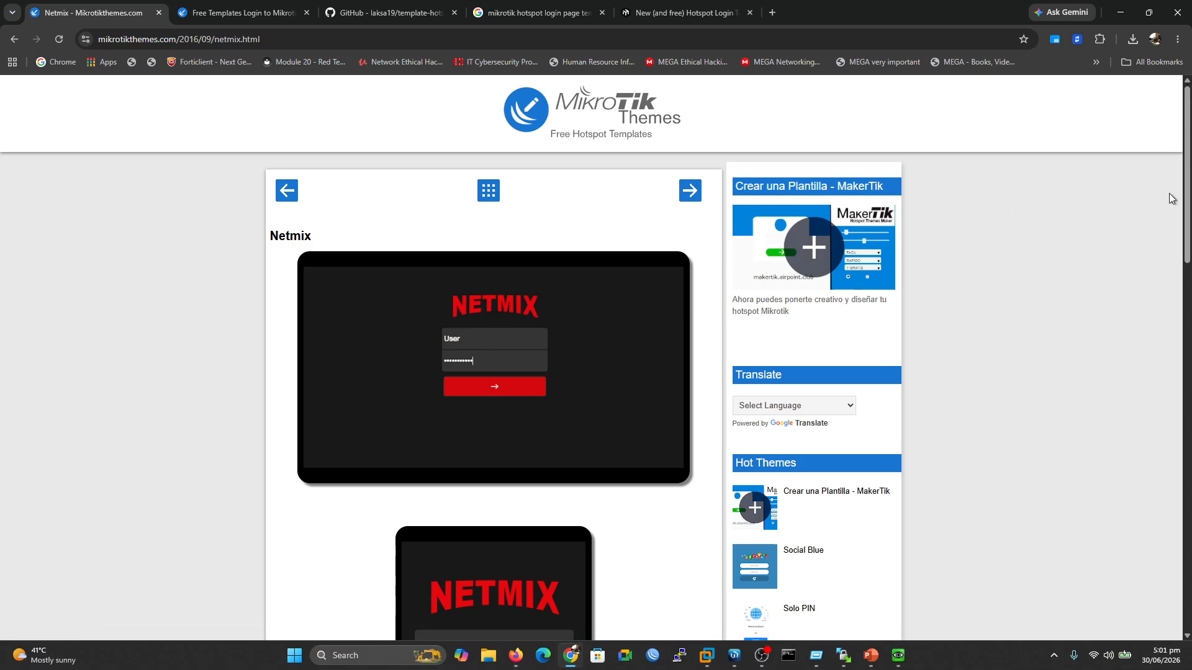
{"action": "left_click_drag", "start_coordinate": [1189, 195], "coordinate": [1189, 267]}
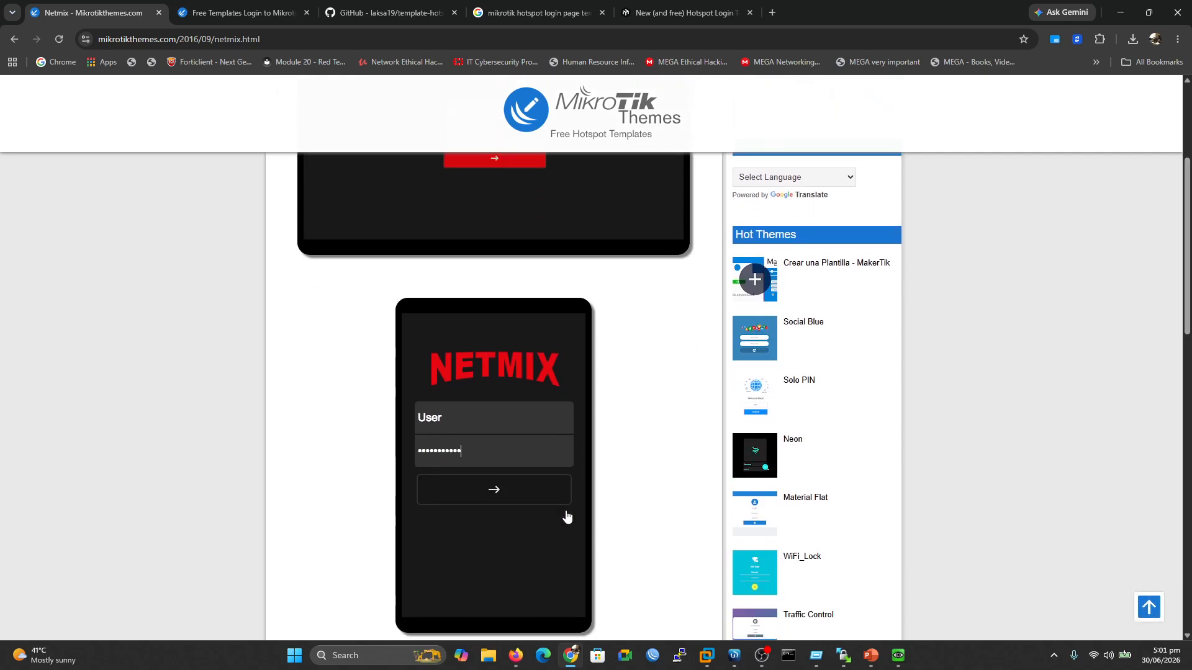
{"action": "scroll", "coordinate": [1172, 304], "scroll_direction": "up", "scroll_amount": 4}
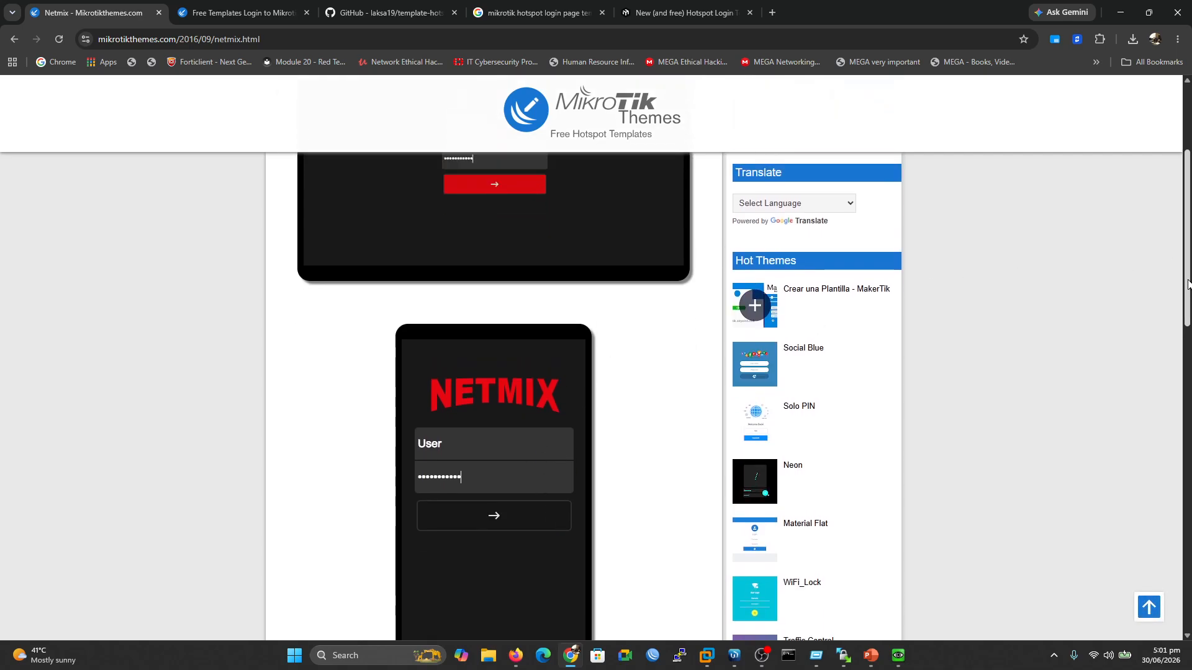
{"action": "scroll", "coordinate": [492, 347], "scroll_direction": "down", "scroll_amount": 6}
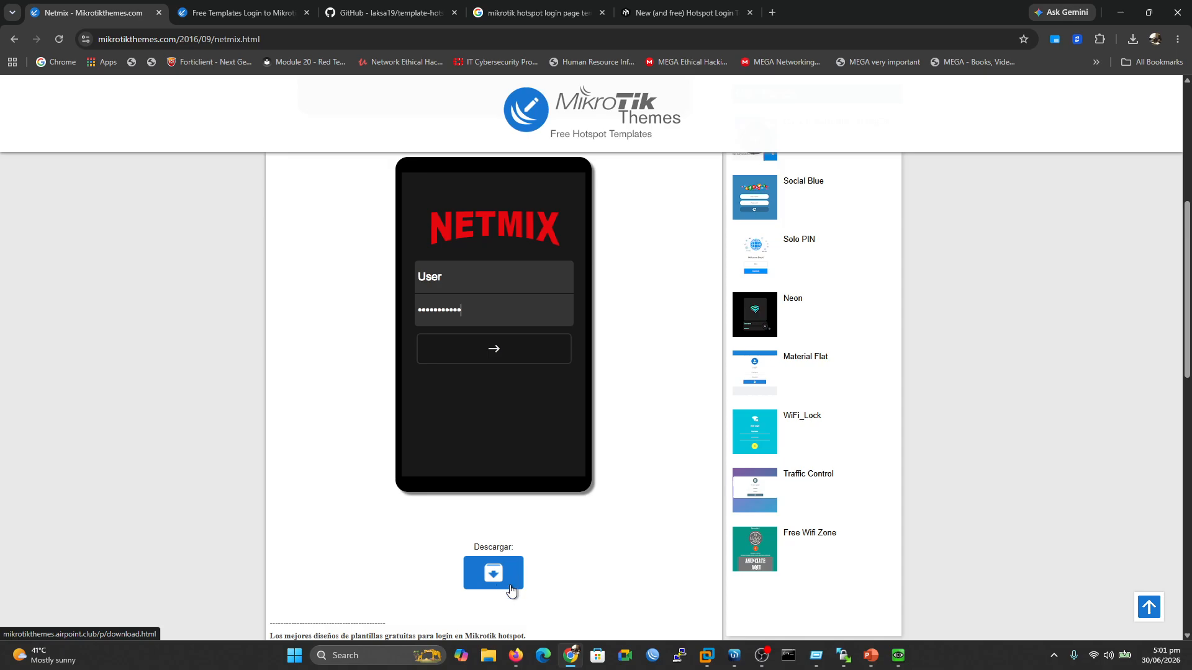
{"action": "left_click", "coordinate": [488, 660]}
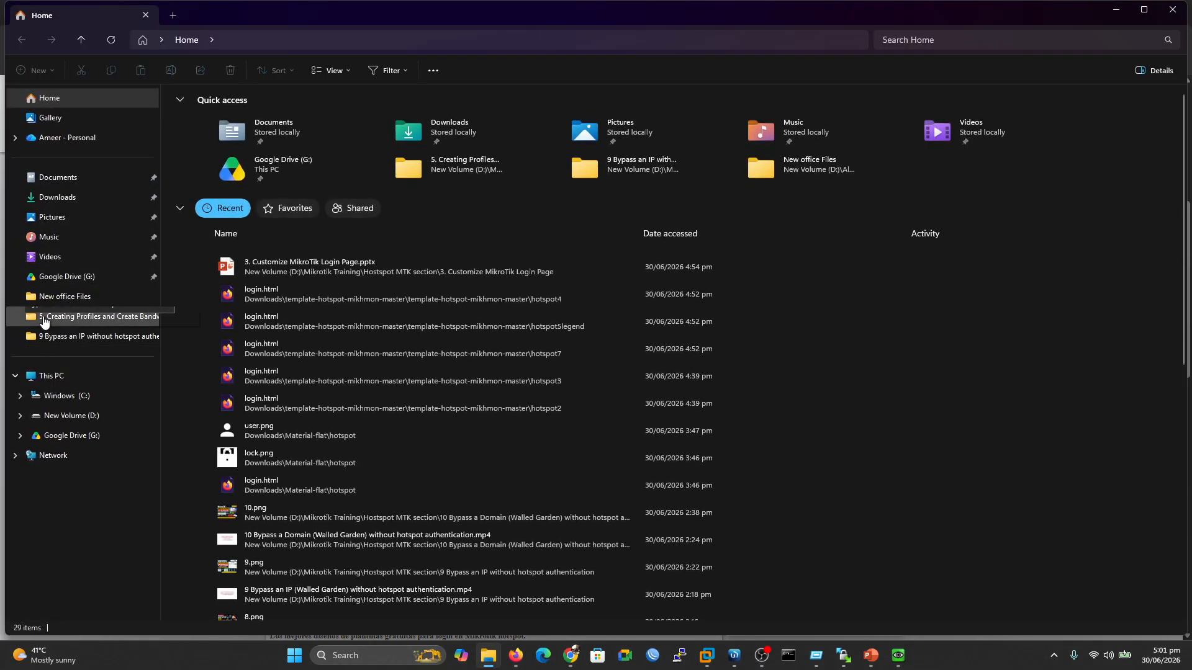
Preview login.html from Downloads > Netmix > hotspot-NetMix in the browser, then close the preview
{"action": "left_click", "coordinate": [73, 199]}
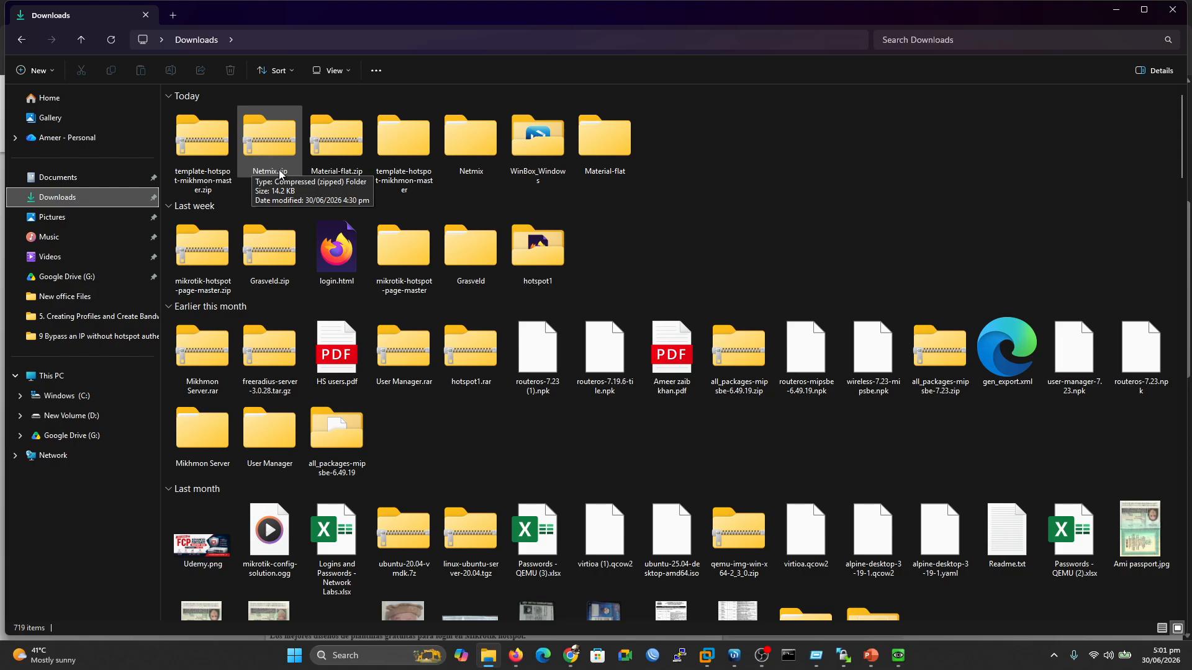
{"action": "double_click", "coordinate": [486, 136]}
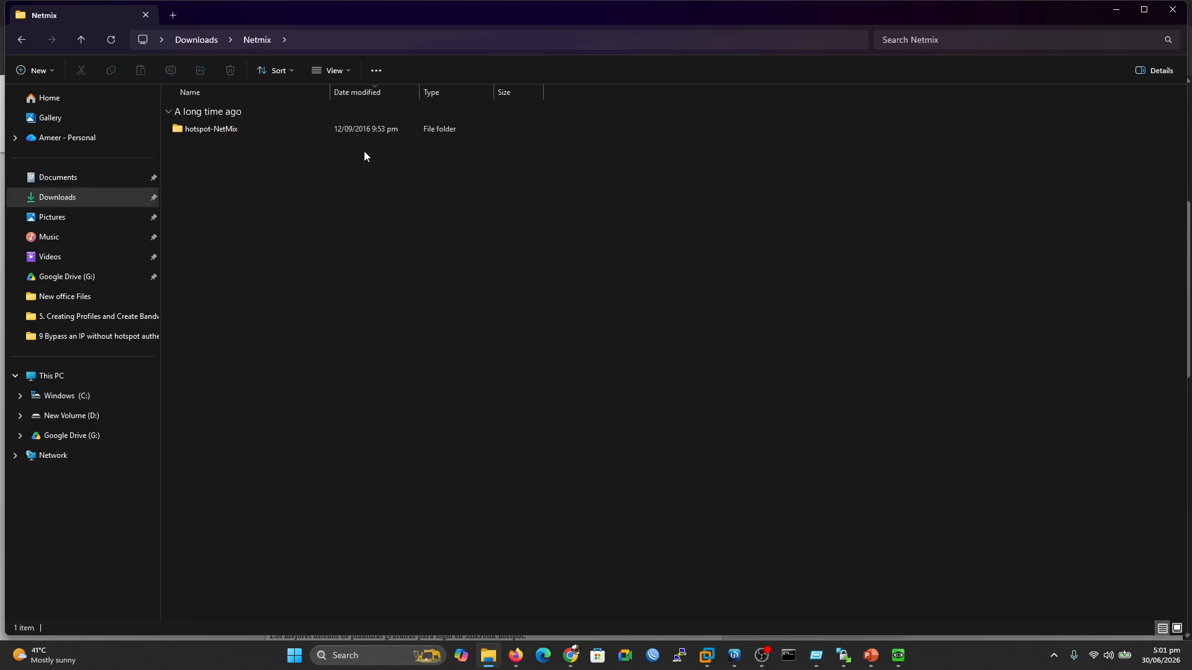
{"action": "double_click", "coordinate": [224, 131]}
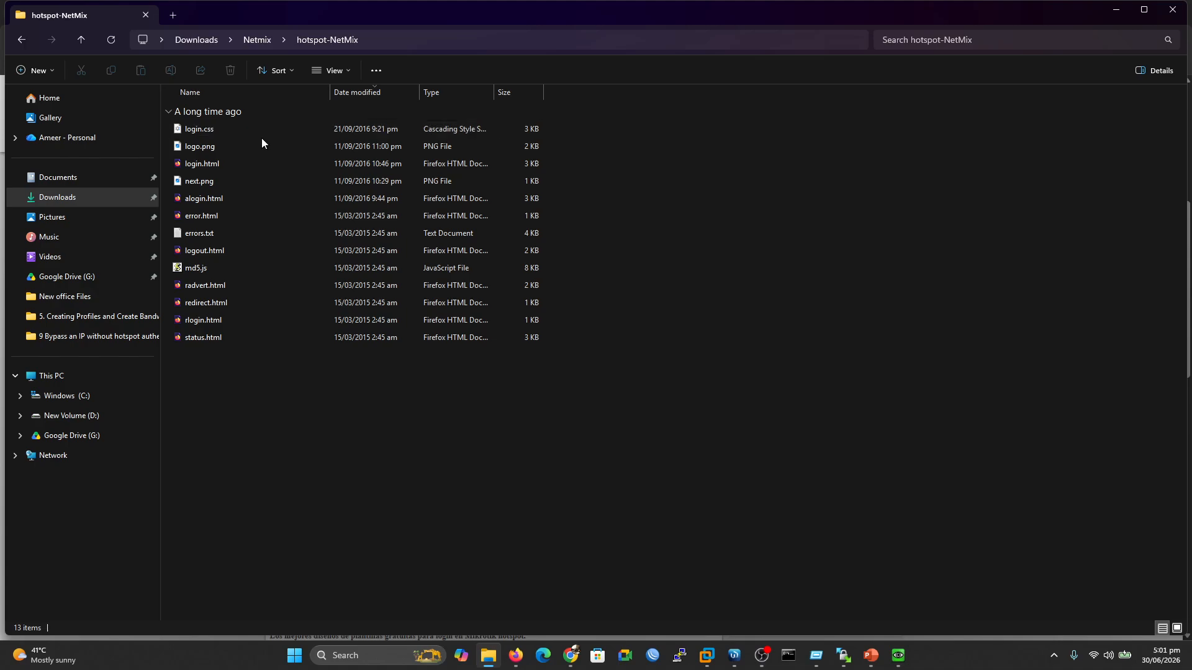
{"action": "double_click", "coordinate": [204, 166]}
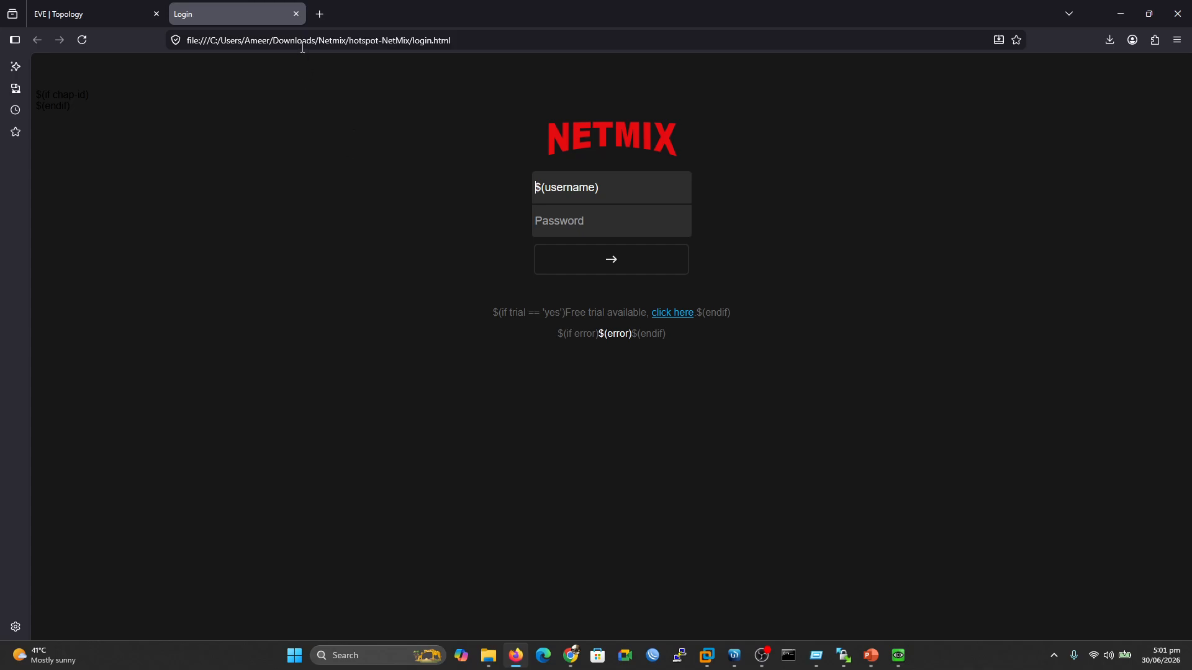
{"action": "left_click", "coordinate": [296, 14]}
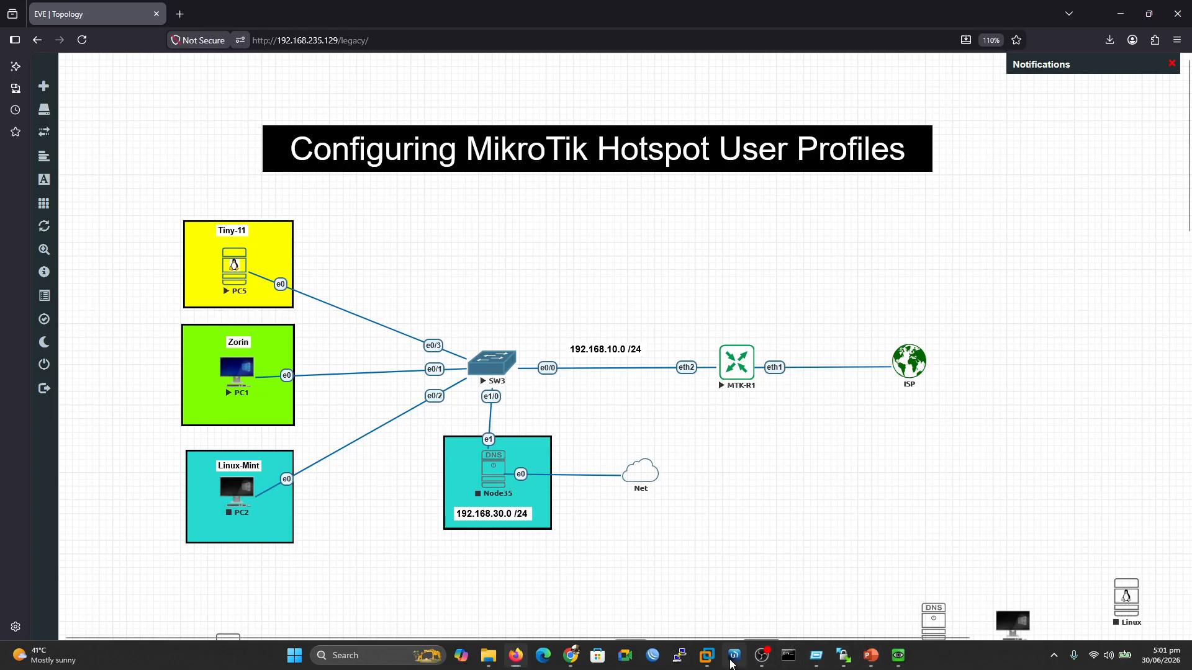
{"action": "left_click", "coordinate": [733, 659]}
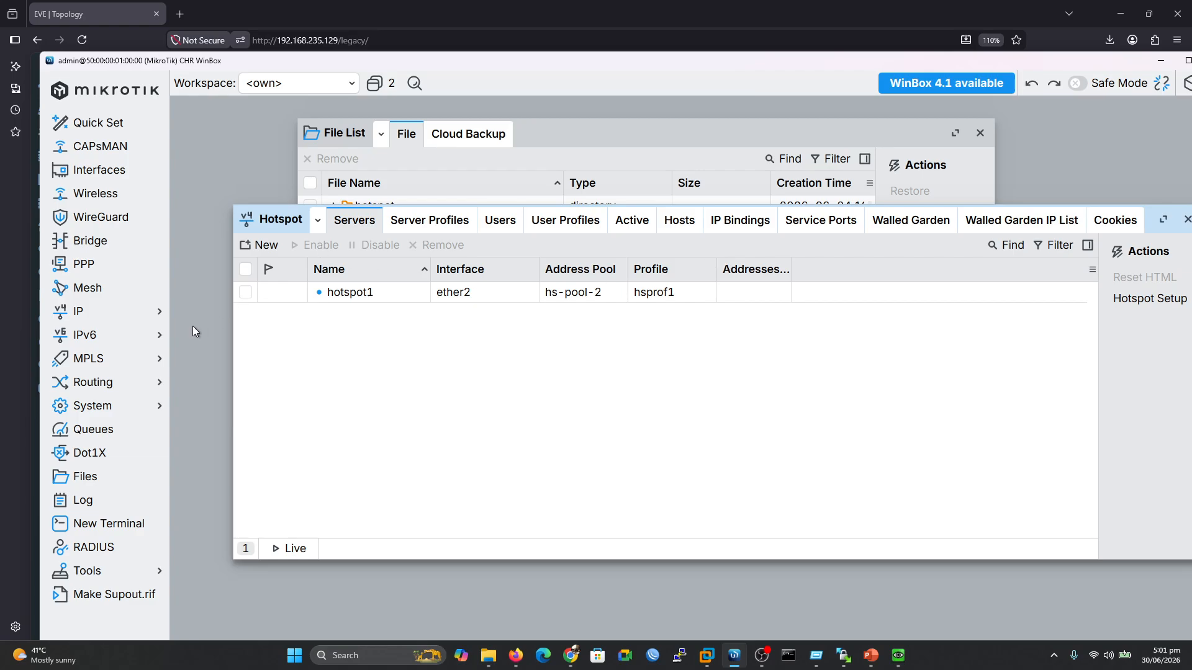
Expand and collapse the hotspot folder in WinBox Files to review its contents, then return to hotspot-NetMix in Explorer
{"action": "left_click", "coordinate": [82, 476]}
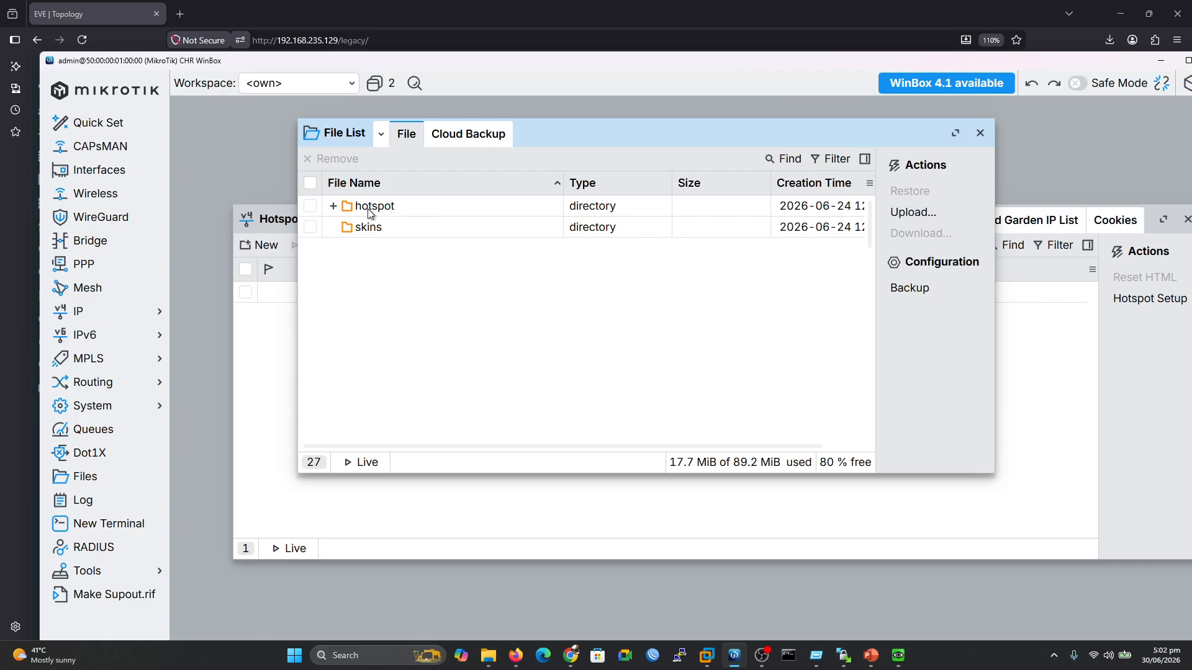
{"action": "left_click", "coordinate": [898, 656]}
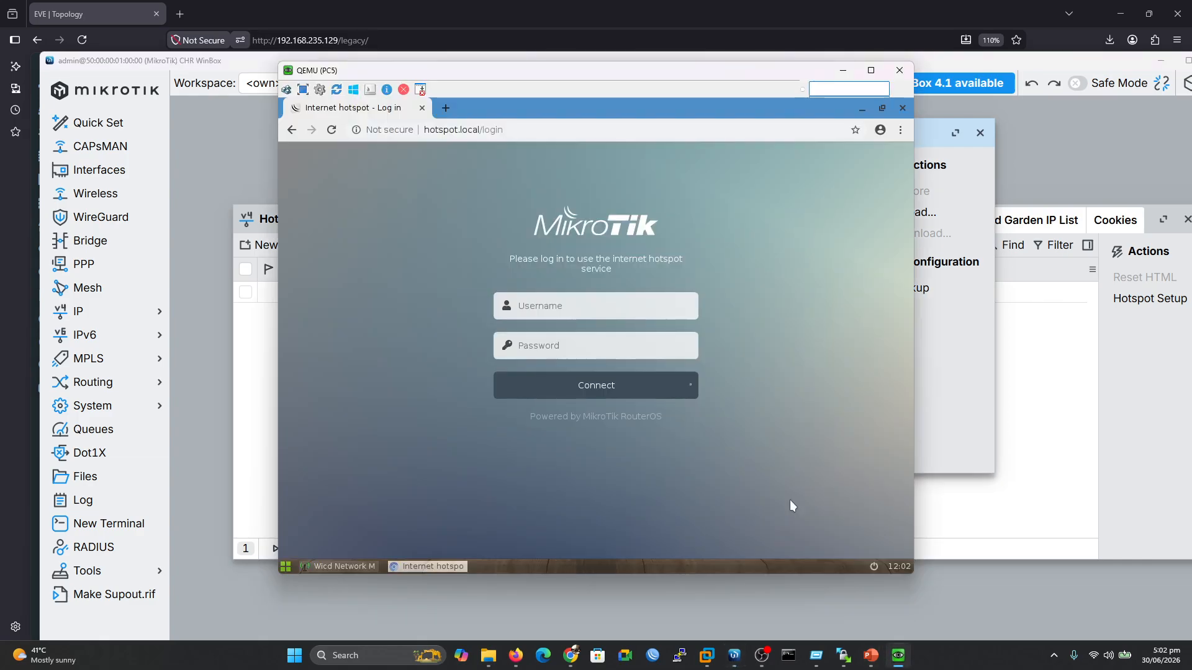
{"action": "left_click", "coordinate": [843, 71]}
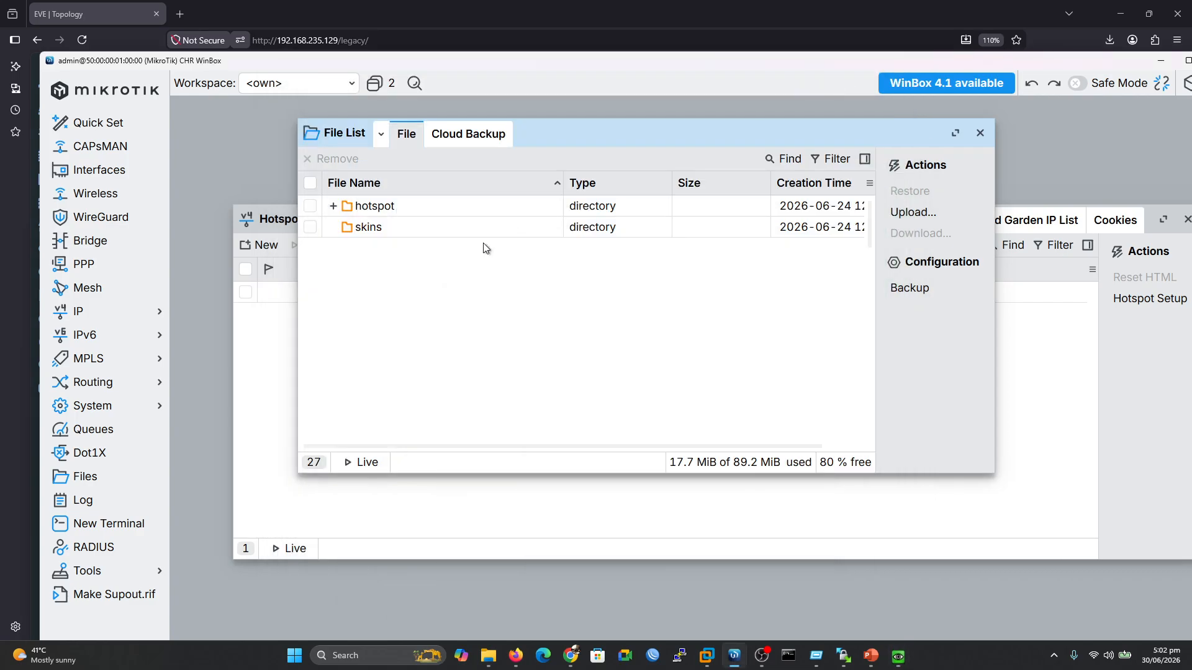
{"action": "left_click", "coordinate": [334, 206]}
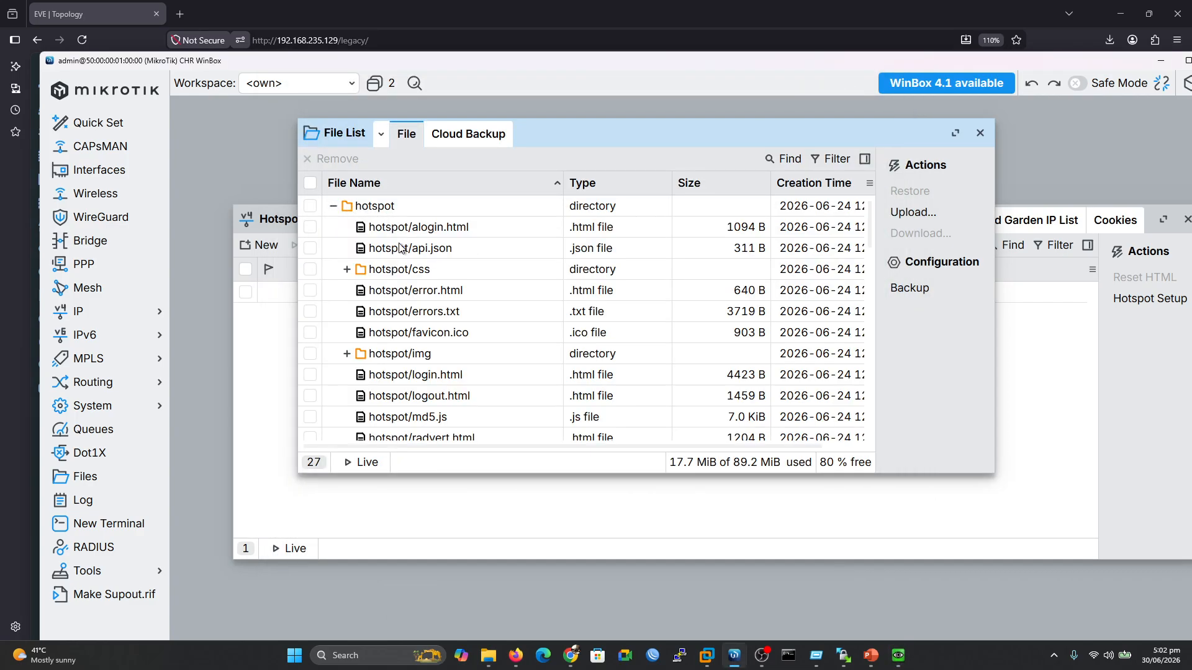
{"action": "left_click", "coordinate": [333, 206]}
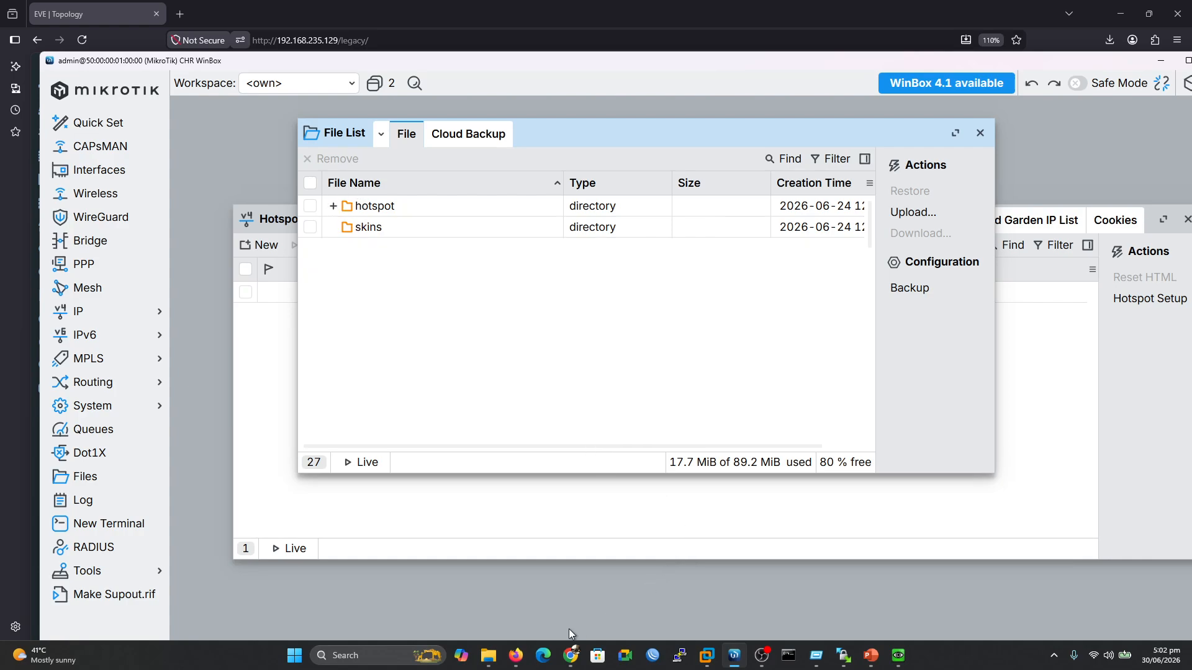
{"action": "mouse_move", "coordinate": [489, 653]}
{"action": "left_click", "coordinate": [489, 599]}
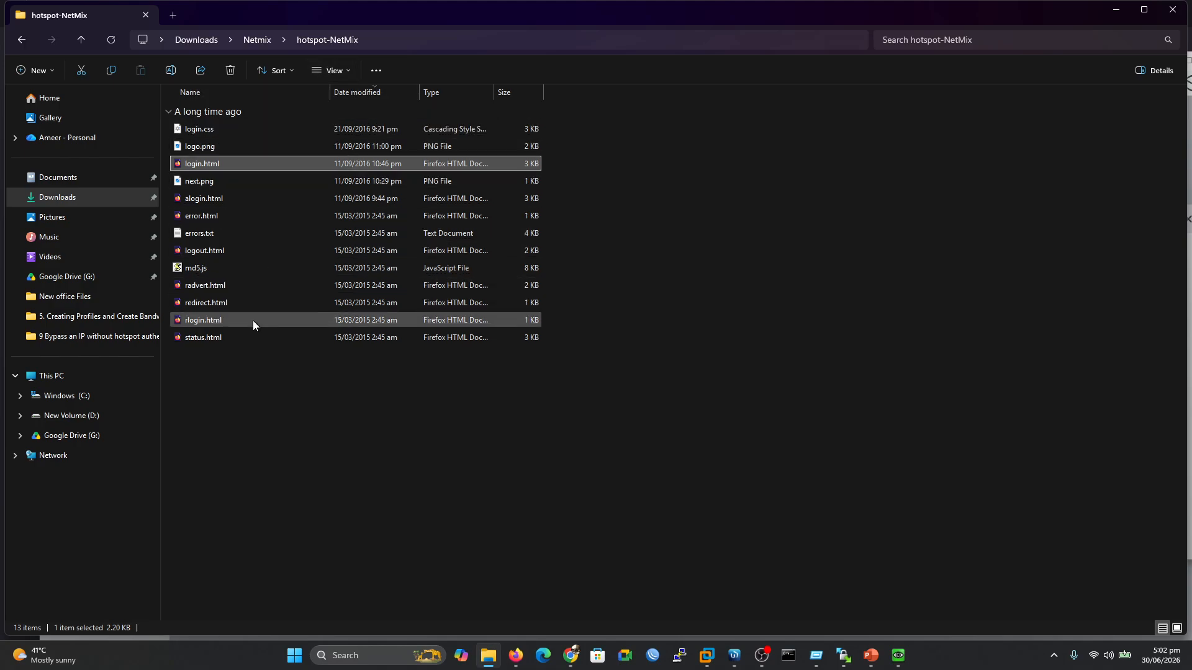
{"action": "right_click", "coordinate": [203, 162]}
{"action": "mouse_move", "coordinate": [370, 229]}
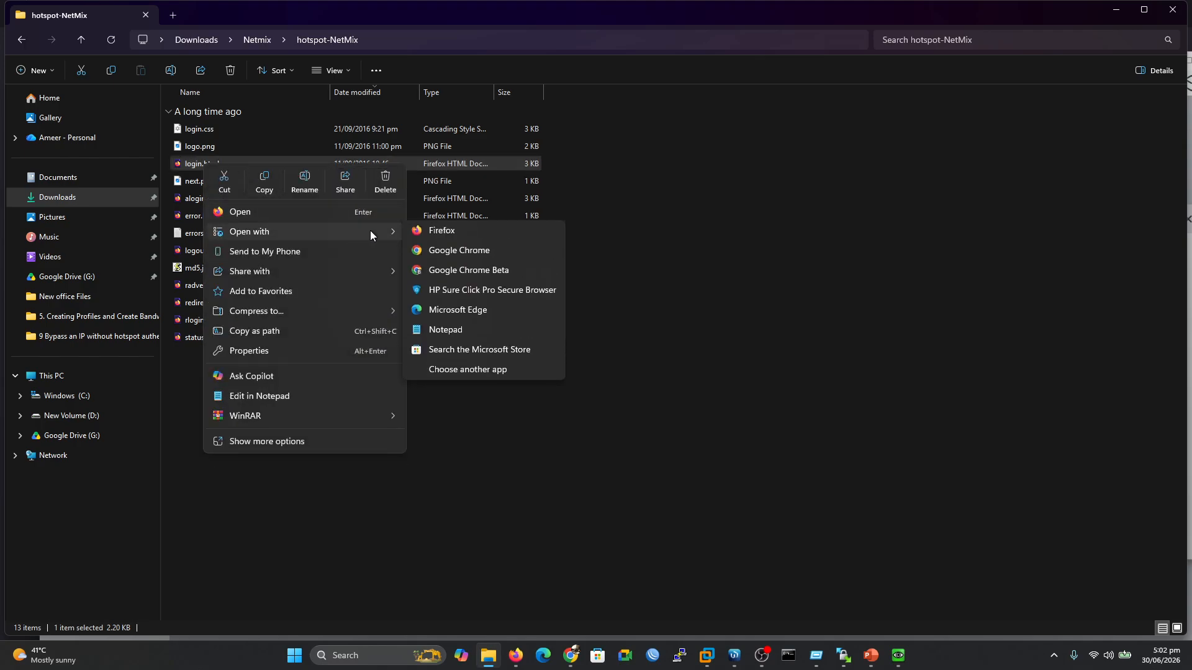
{"action": "left_click", "coordinate": [454, 330]}
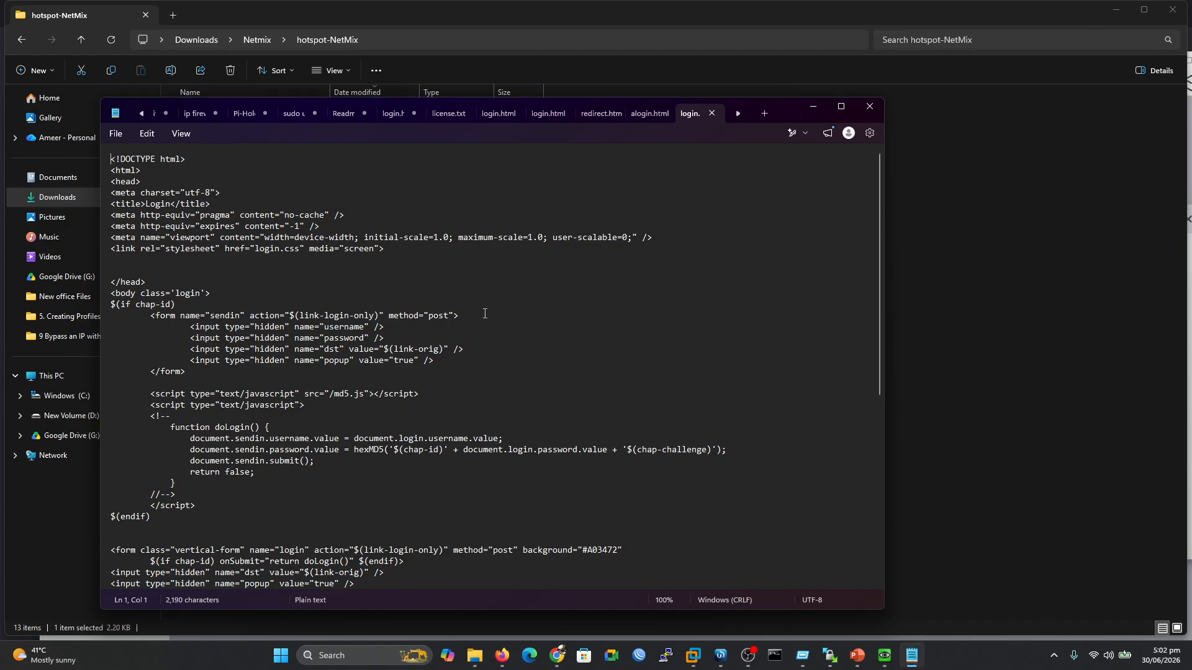
{"action": "left_click", "coordinate": [869, 106]}
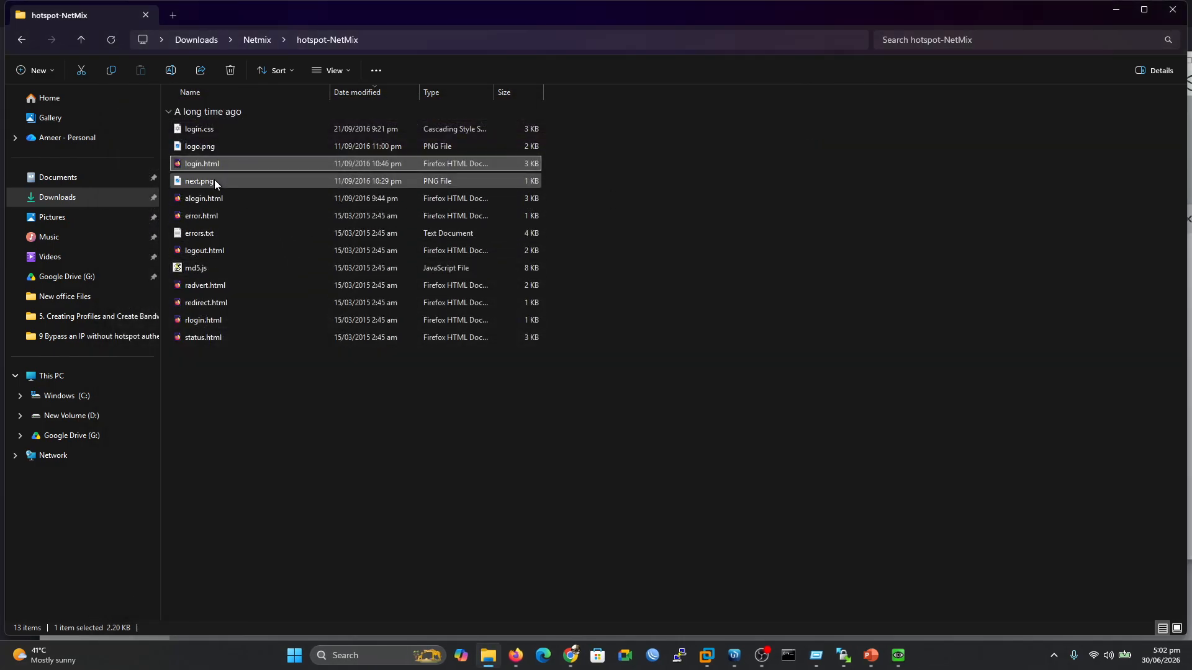
View the NETMIX logo.png image, close it, and navigate back up to the Netmix folder
{"action": "double_click", "coordinate": [201, 149]}
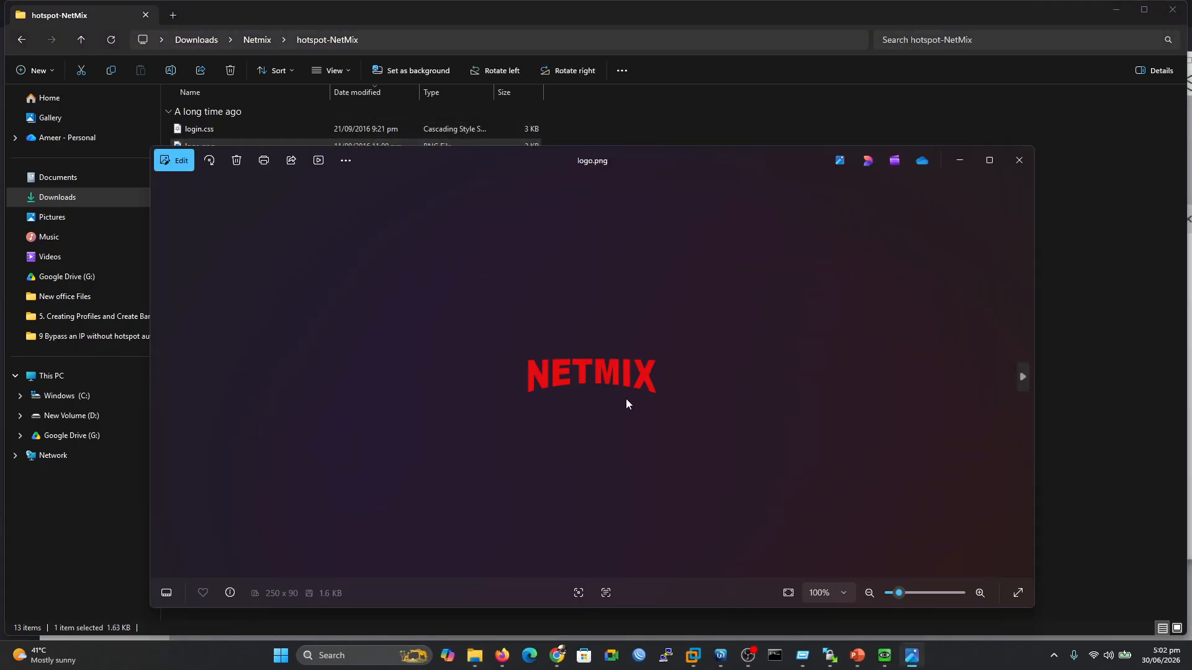
{"action": "left_click", "coordinate": [1019, 160]}
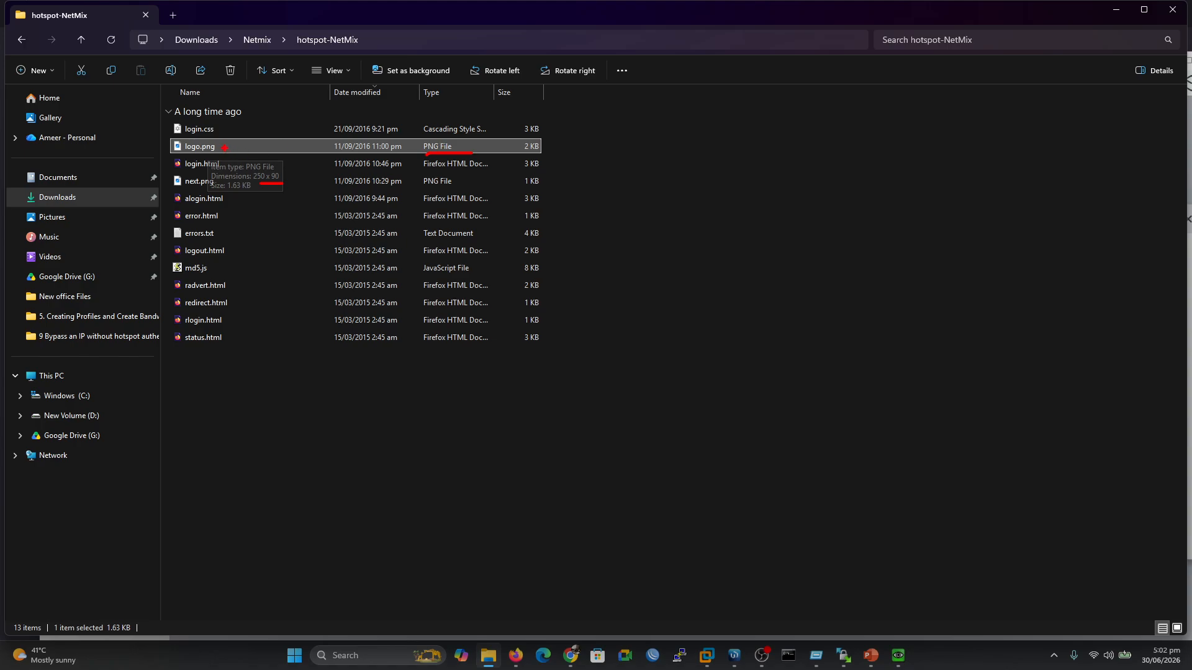
{"action": "left_click_drag", "start_coordinate": [230, 148], "coordinate": [251, 128]}
{"action": "key", "text": "Escape"}
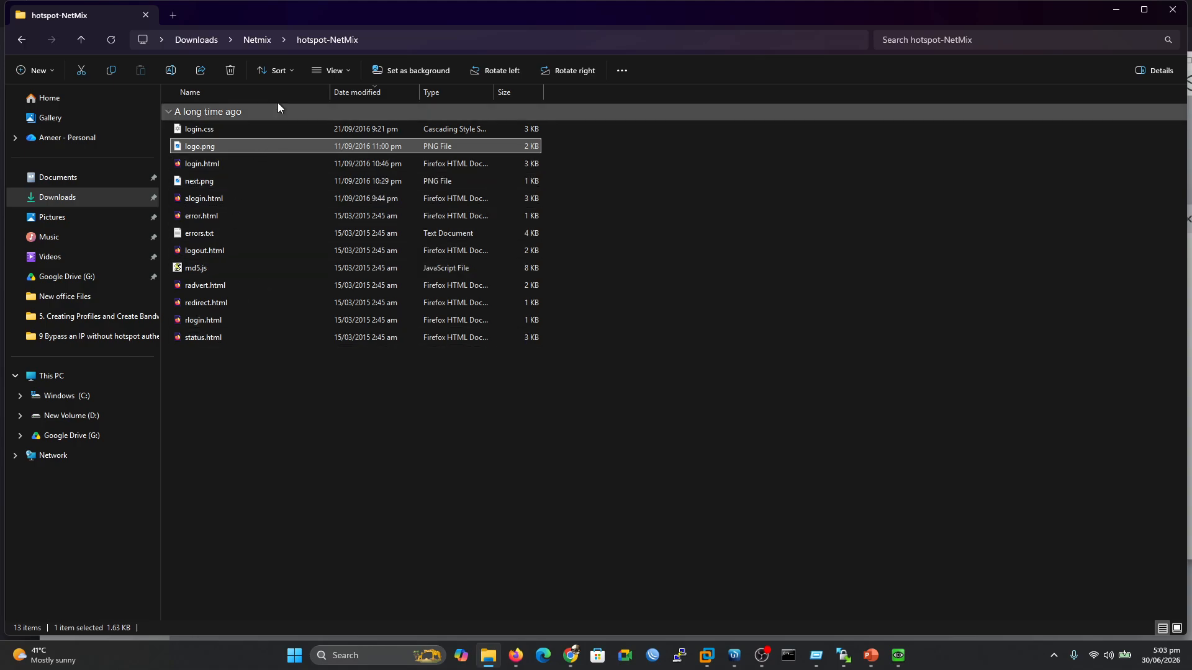
{"action": "left_click", "coordinate": [253, 41]}
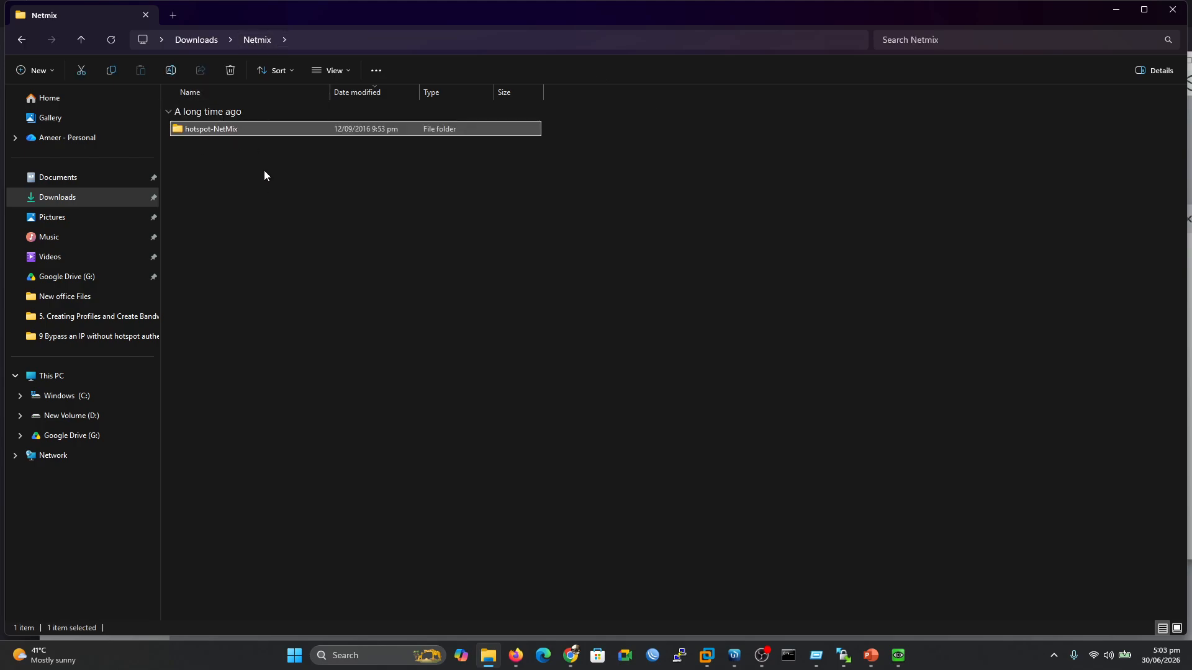
{"action": "double_click", "coordinate": [236, 129]}
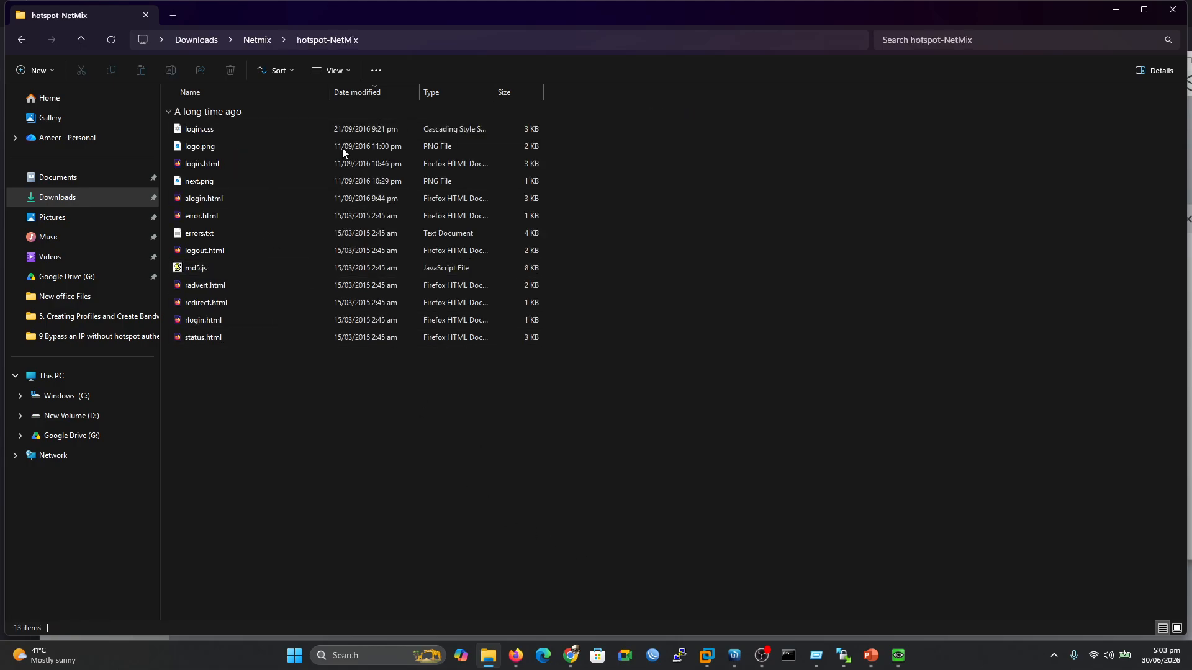
{"action": "left_click", "coordinate": [257, 40]}
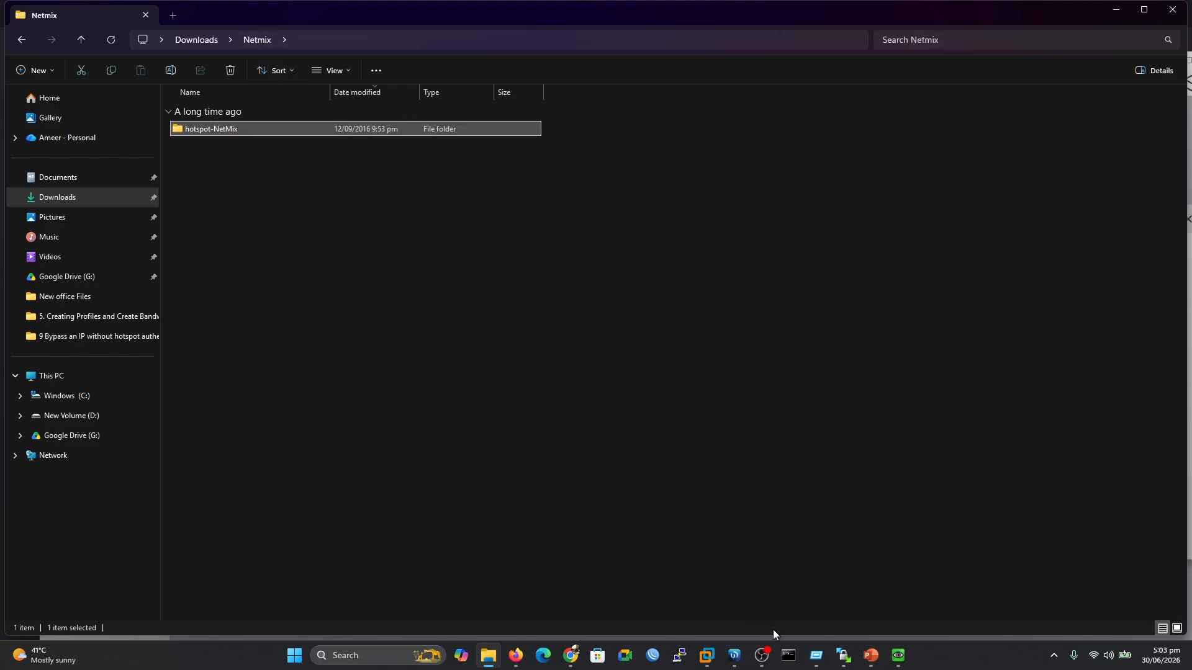
Drag the hotspot-NetMix folder from Explorer into WinBox's File List to upload it to the router
{"action": "left_click", "coordinate": [734, 655]}
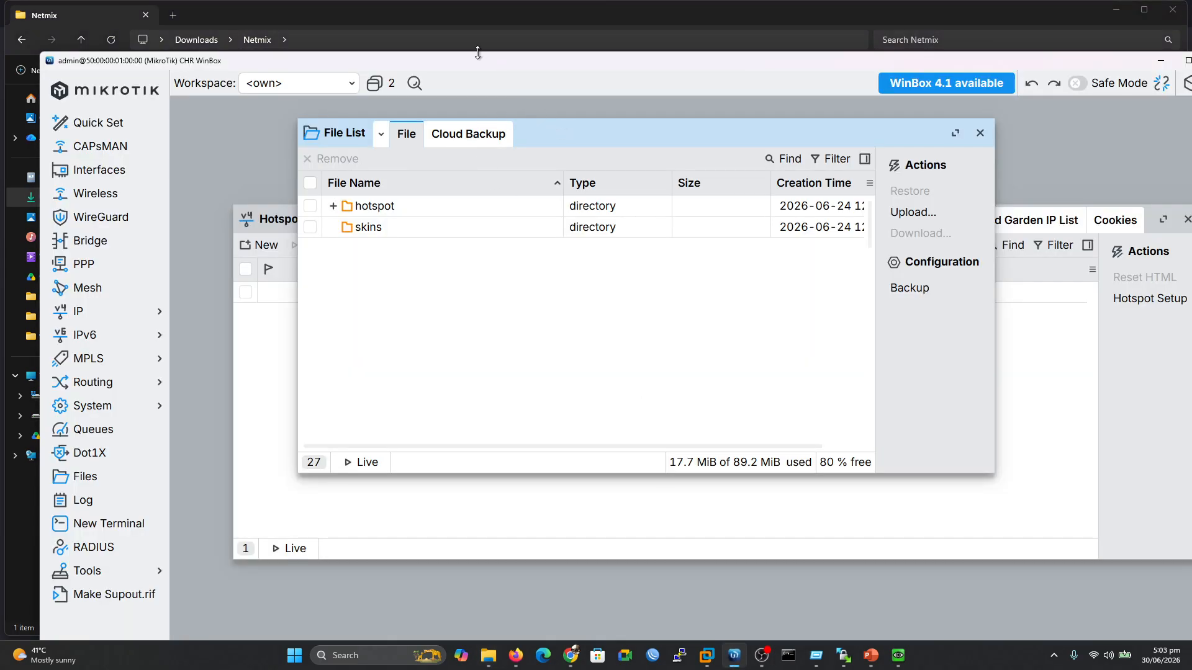
{"action": "left_click_drag", "start_coordinate": [390, 61], "coordinate": [686, 99]}
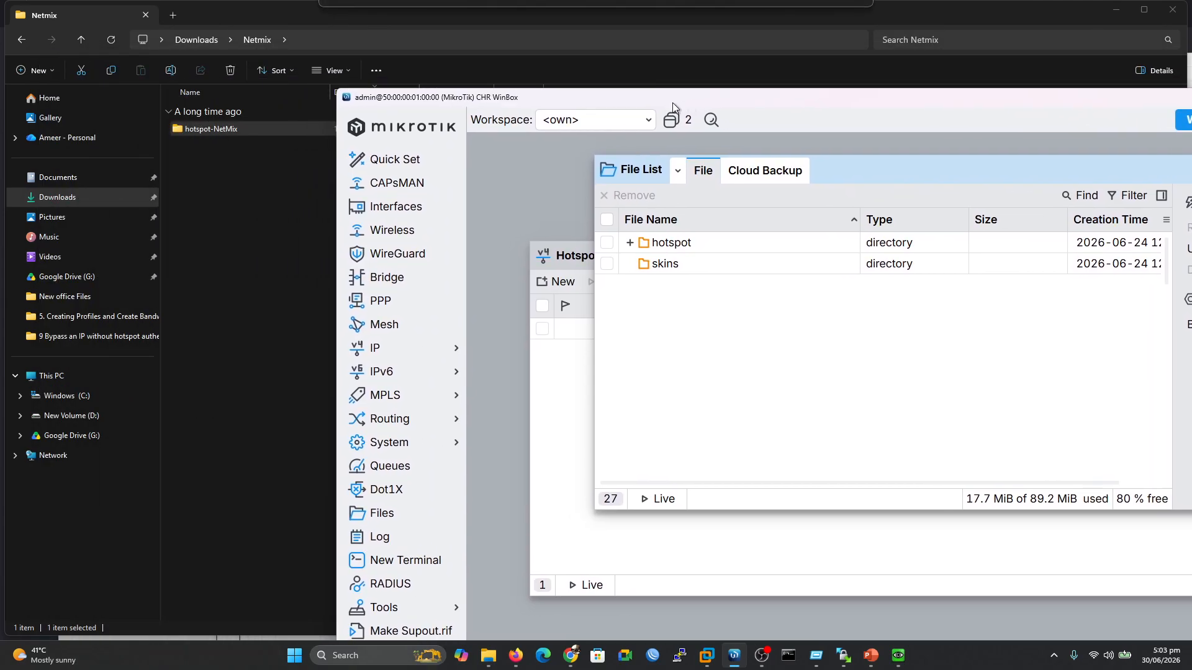
{"action": "left_click_drag", "start_coordinate": [203, 130], "coordinate": [664, 284]}
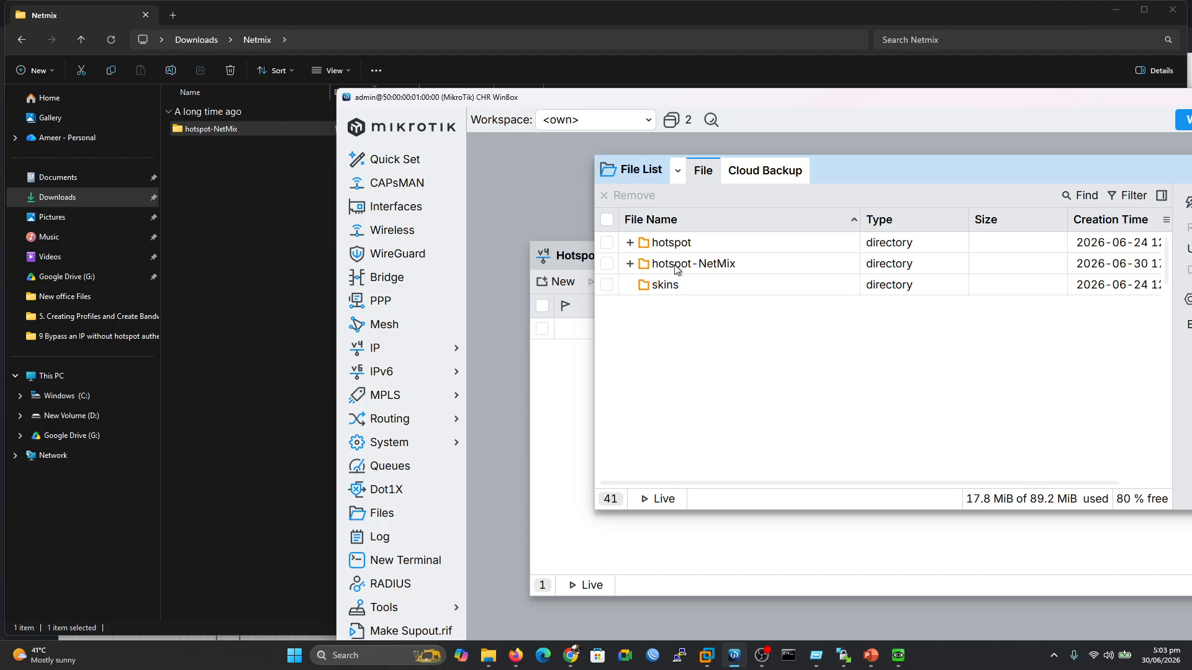
{"action": "left_click_drag", "start_coordinate": [874, 107], "coordinate": [706, 100]}
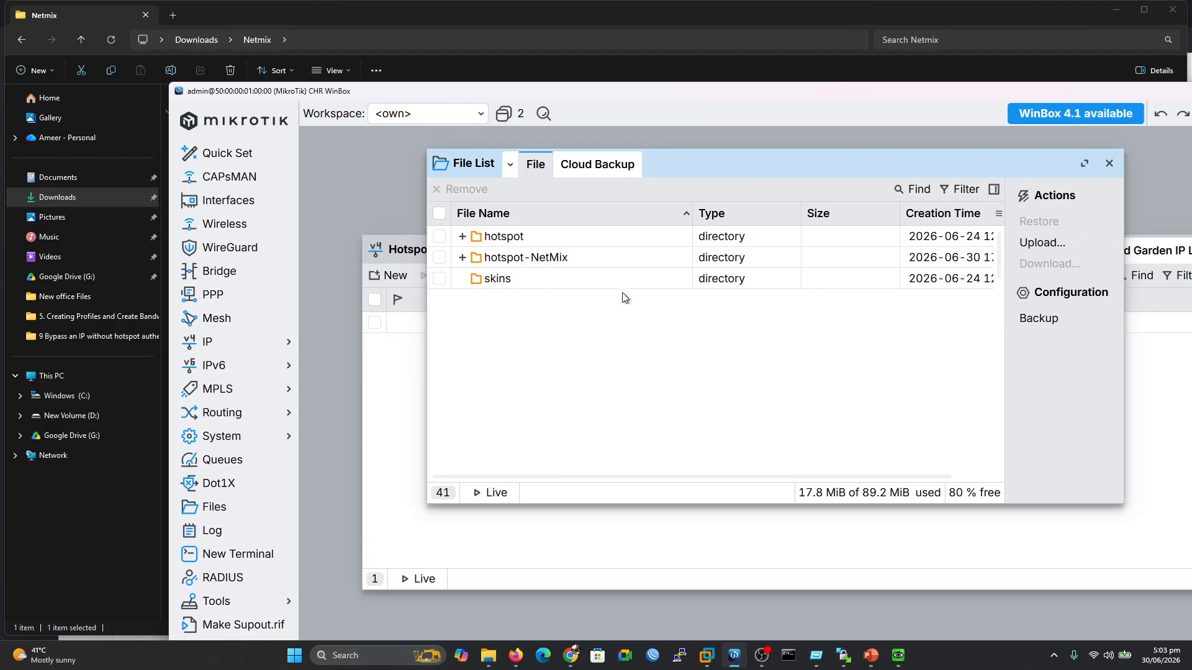
{"action": "left_click", "coordinate": [843, 656]}
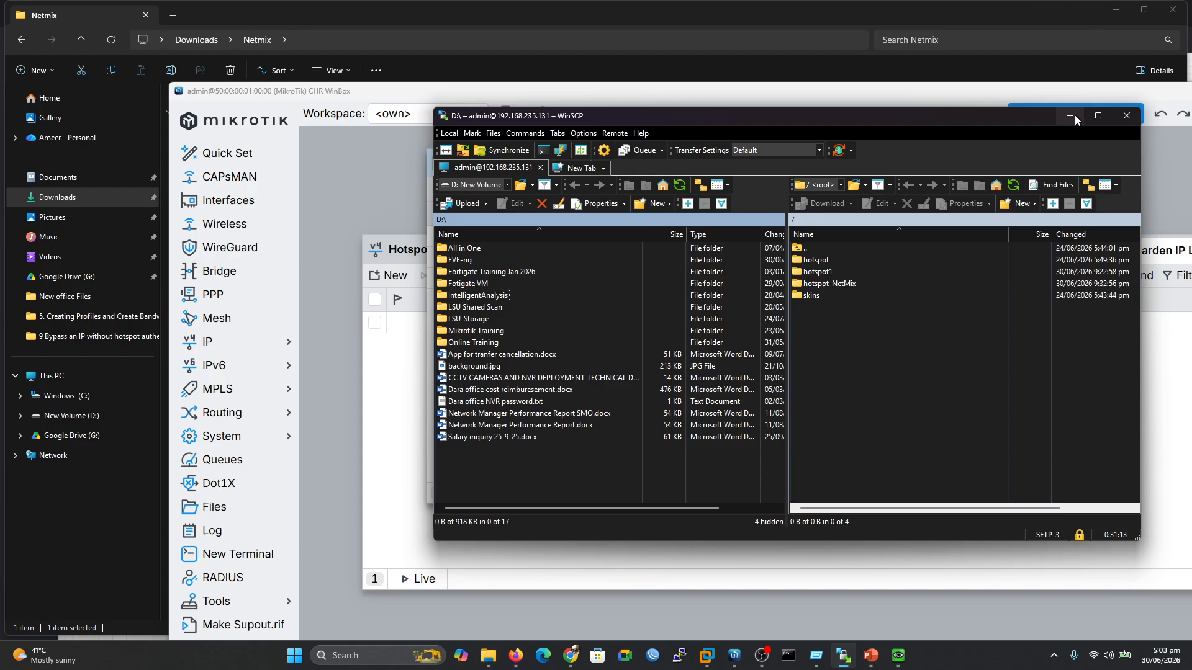
Verify hotspot-NetMix appears in the router's root listing in WinSCP, then close WinSCP
{"action": "left_click", "coordinate": [1128, 115]}
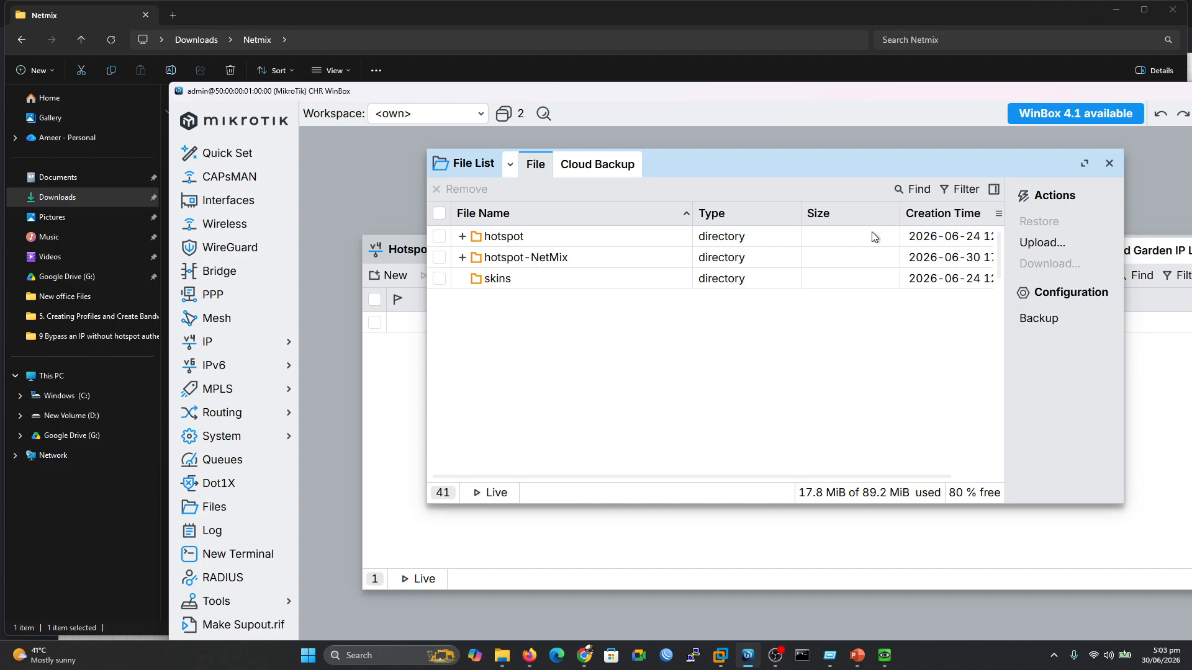
In IP > Hotspot > Server Profiles, set hsprof1's HTML Directory to hotspot-NetMix and apply it
{"action": "left_click", "coordinate": [1109, 163]}
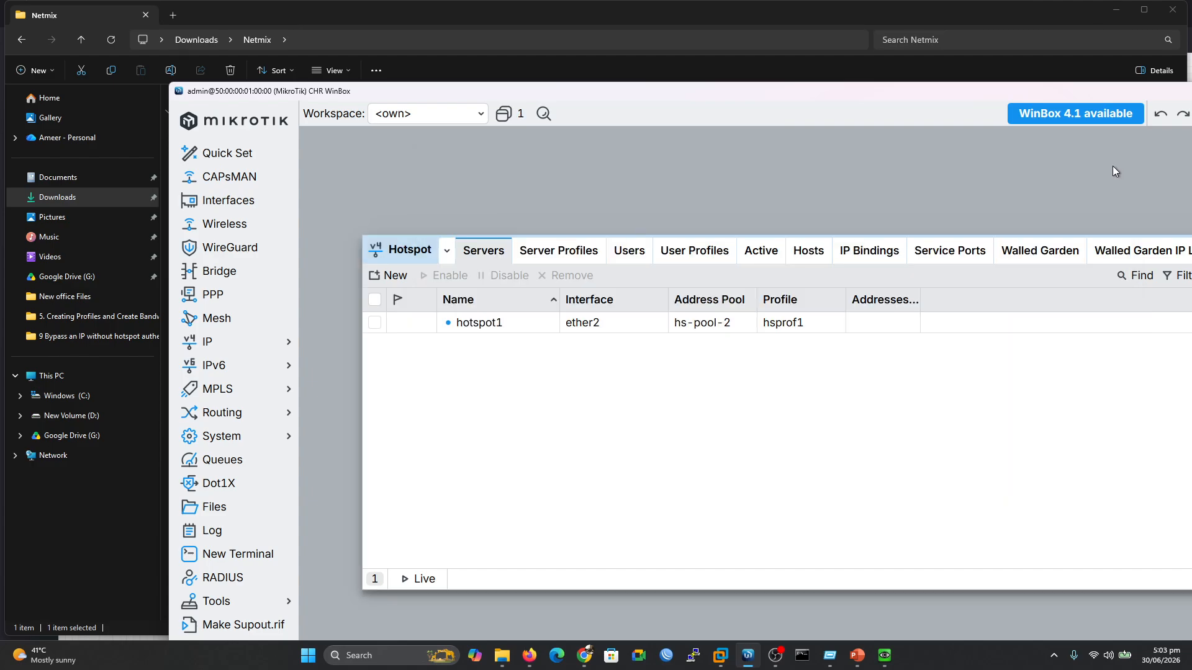
{"action": "left_click", "coordinate": [248, 341]}
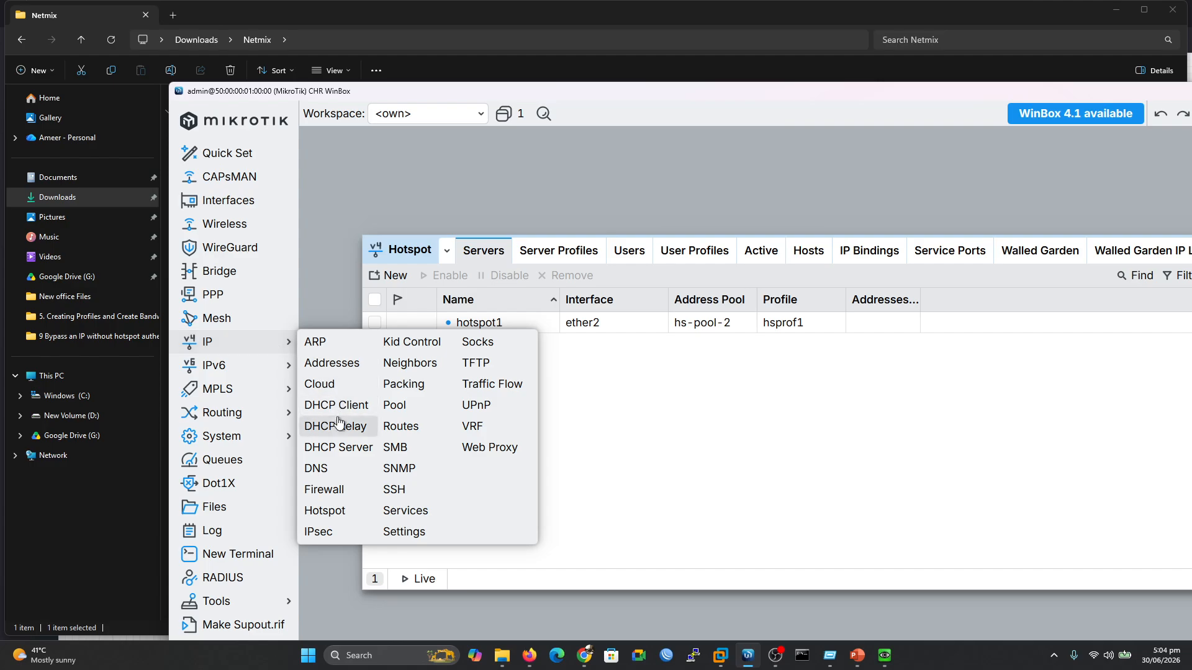
{"action": "left_click", "coordinate": [621, 453]}
{"action": "left_click", "coordinate": [564, 258]}
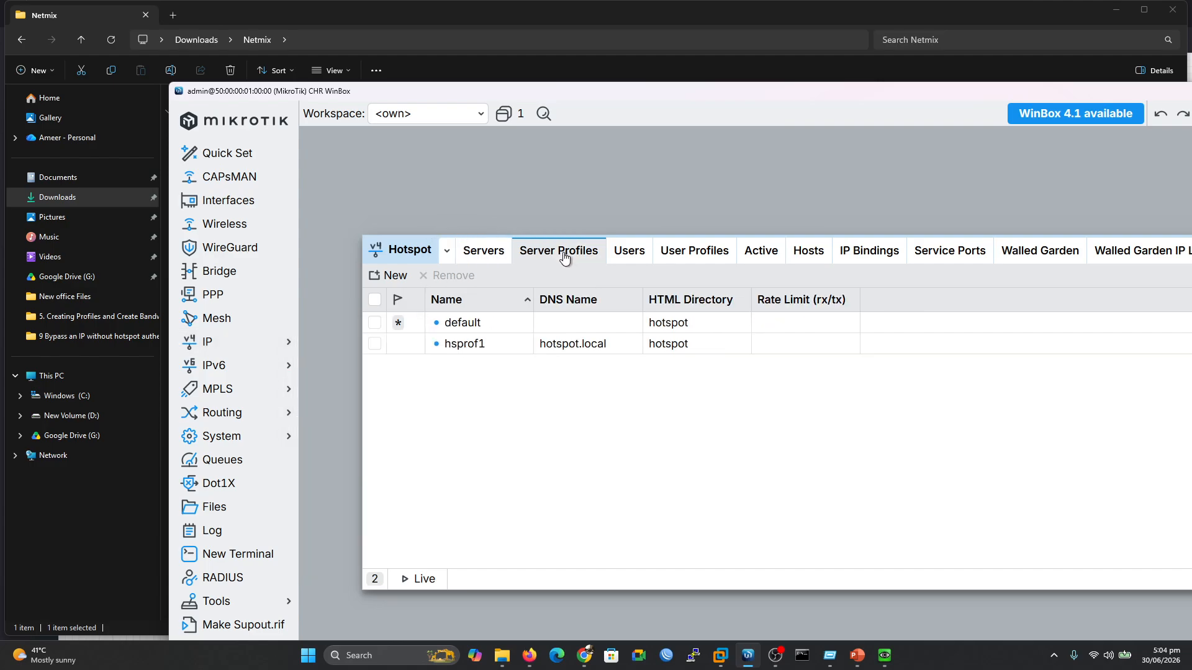
{"action": "double_click", "coordinate": [583, 344]}
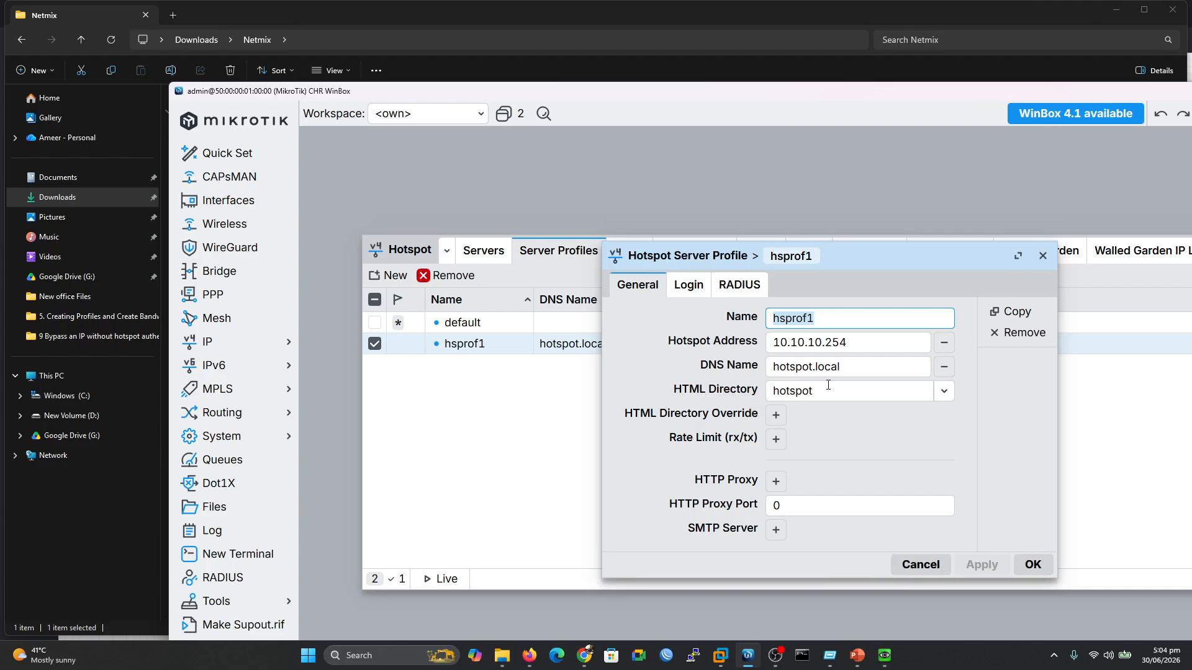
{"action": "left_click", "coordinate": [944, 391]}
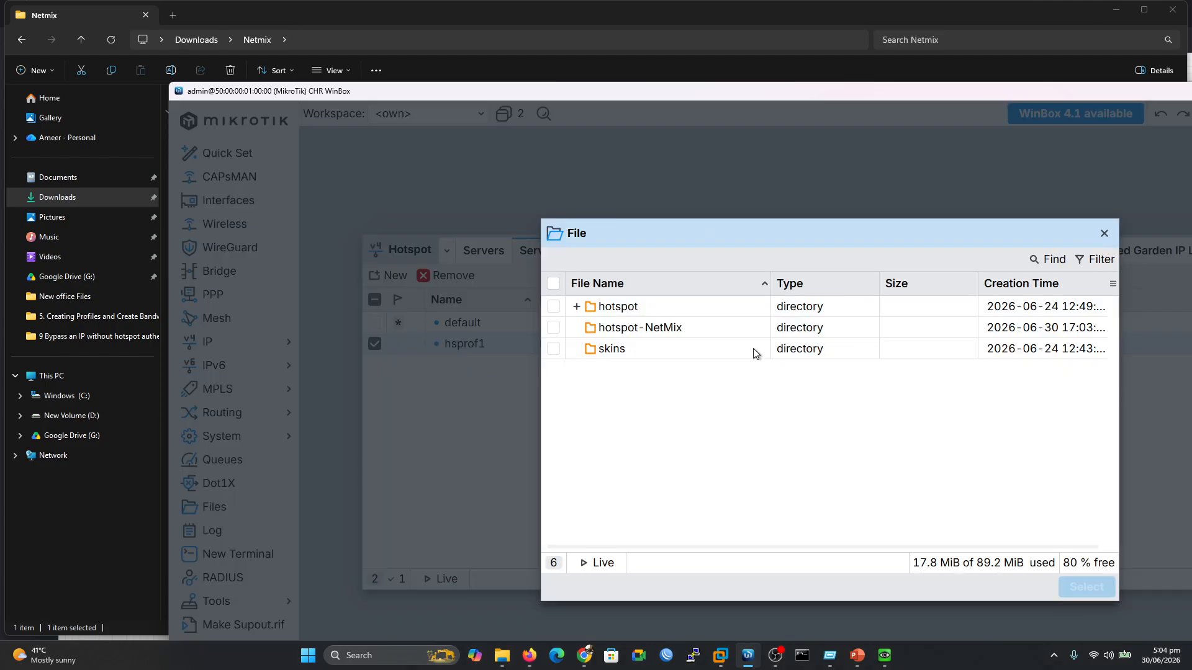
{"action": "left_click", "coordinate": [673, 331]}
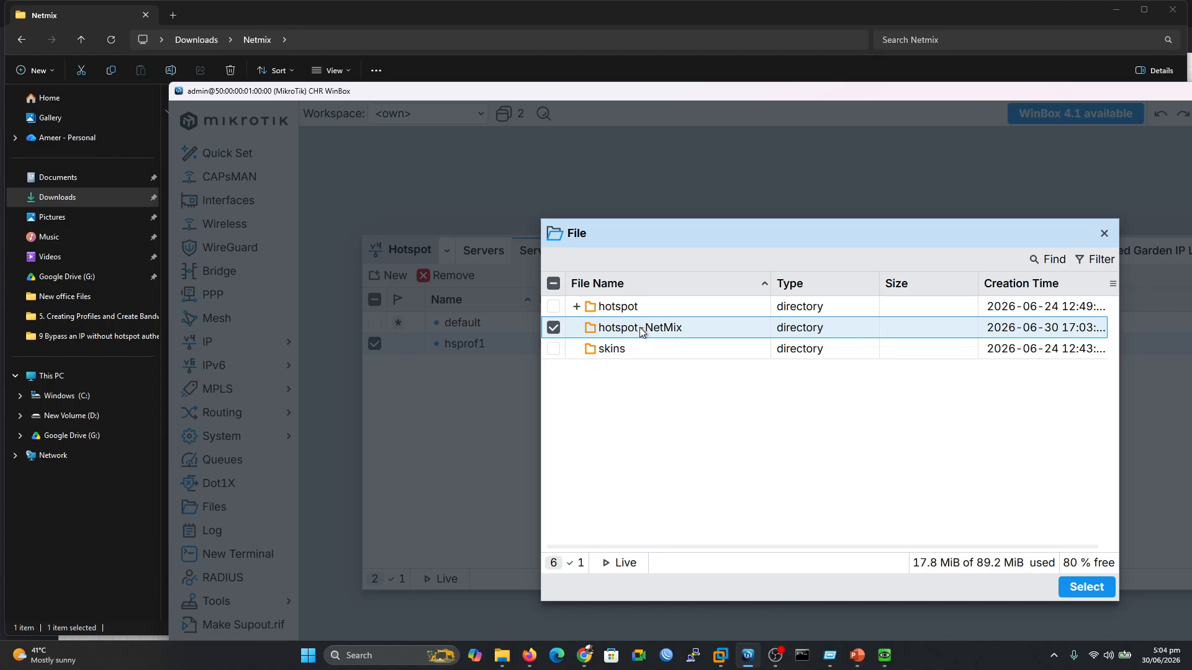
{"action": "left_click", "coordinate": [1087, 590]}
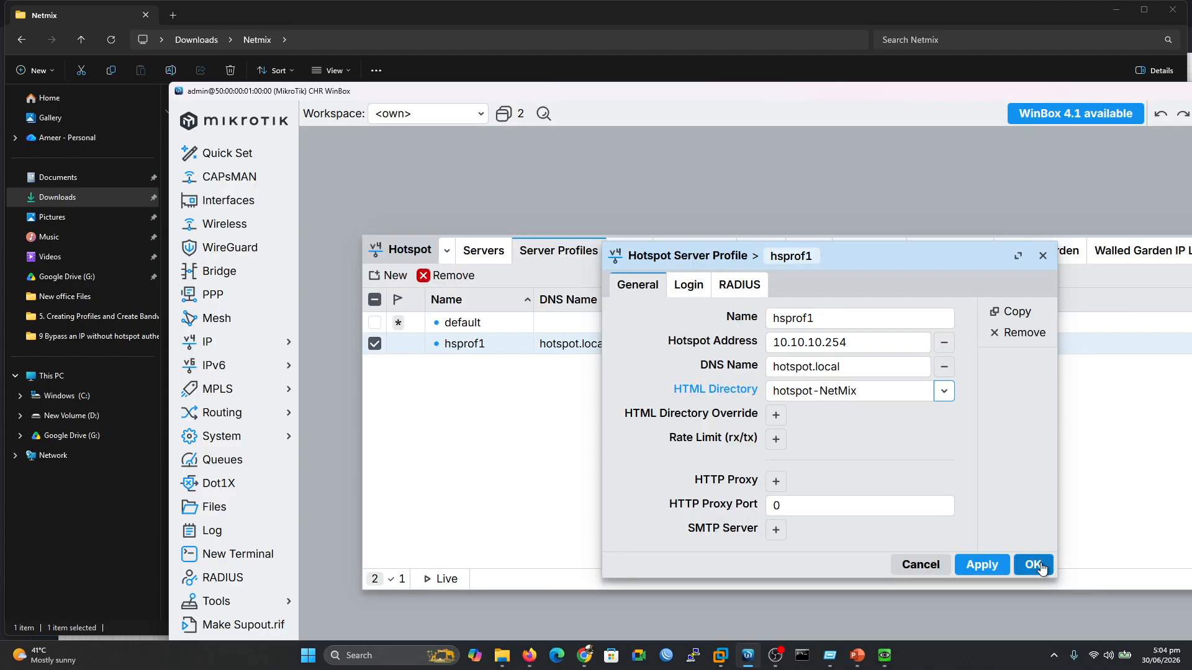
{"action": "left_click_drag", "start_coordinate": [869, 252], "coordinate": [736, 190]}
{"action": "left_click", "coordinate": [848, 504]}
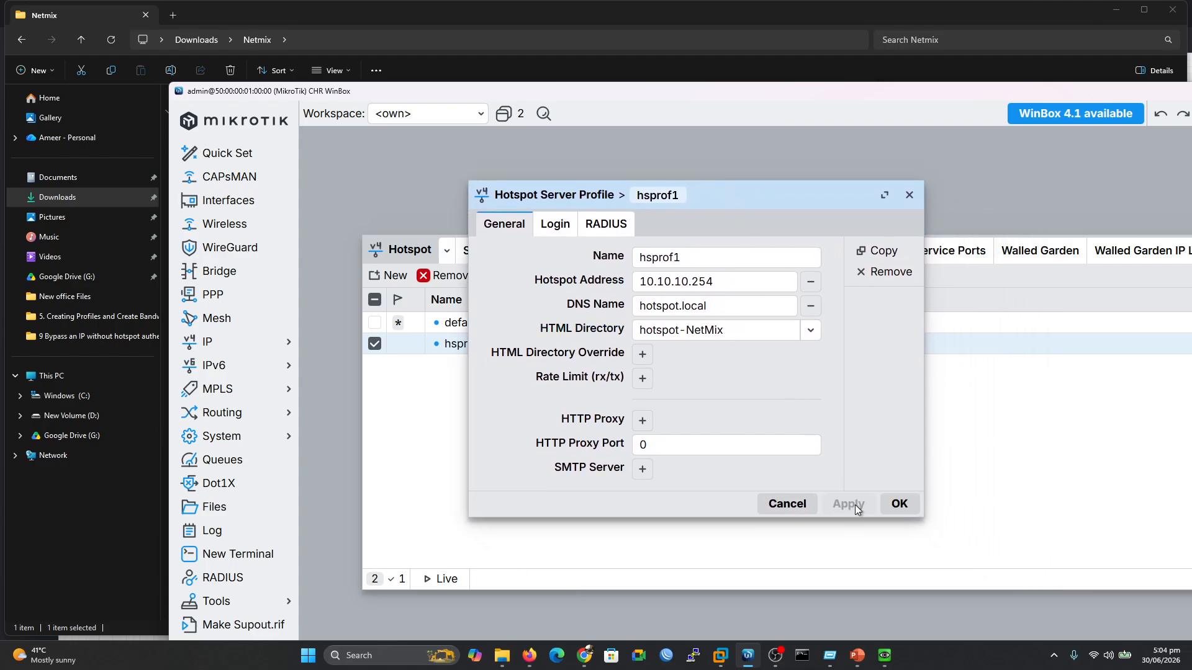
{"action": "left_click", "coordinate": [898, 504]}
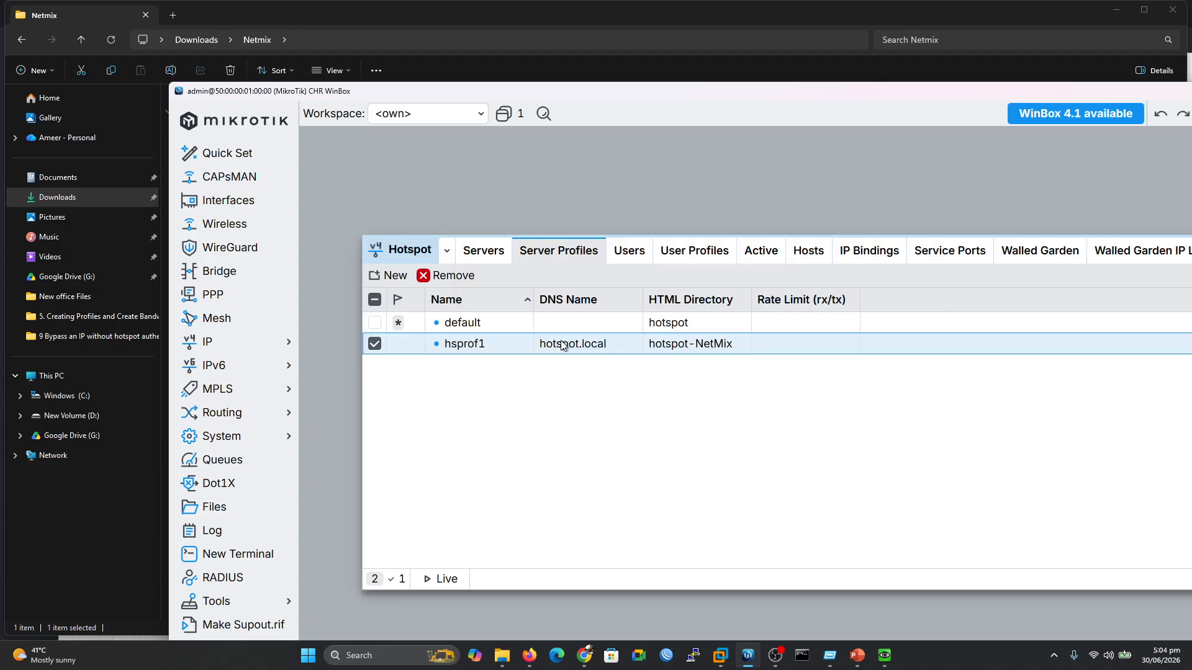
Open hotspot1 in the Servers tab, keep its profile as hsprof1, save, and return to Server Profiles
{"action": "left_click", "coordinate": [623, 251]}
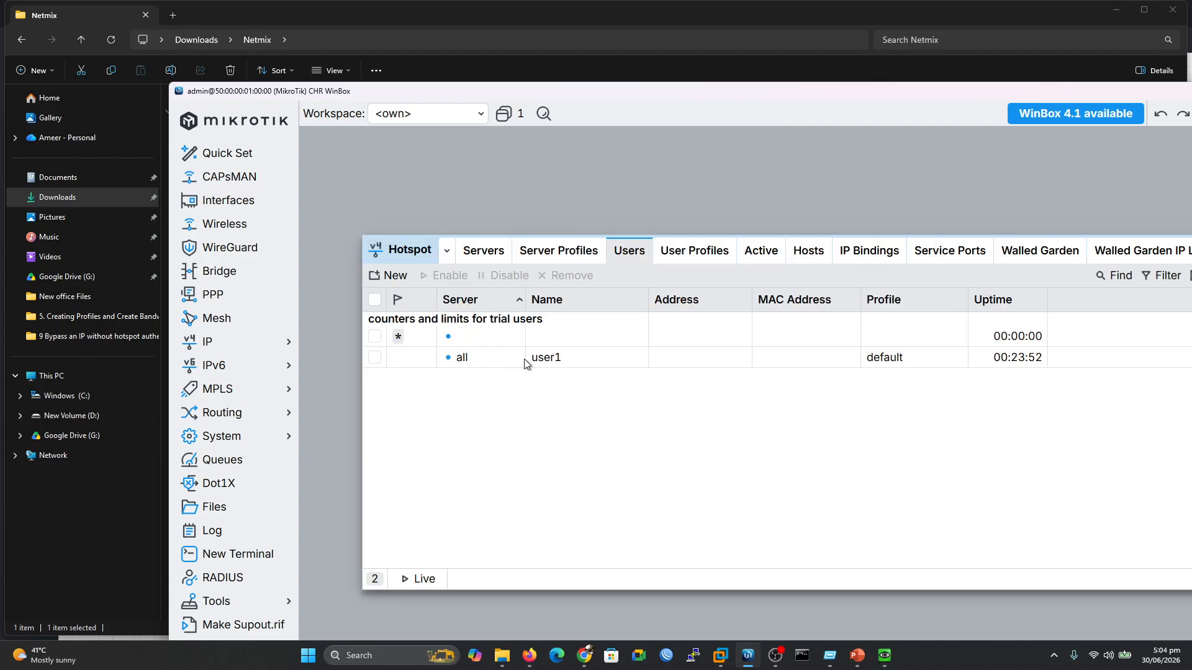
{"action": "left_click", "coordinate": [558, 364]}
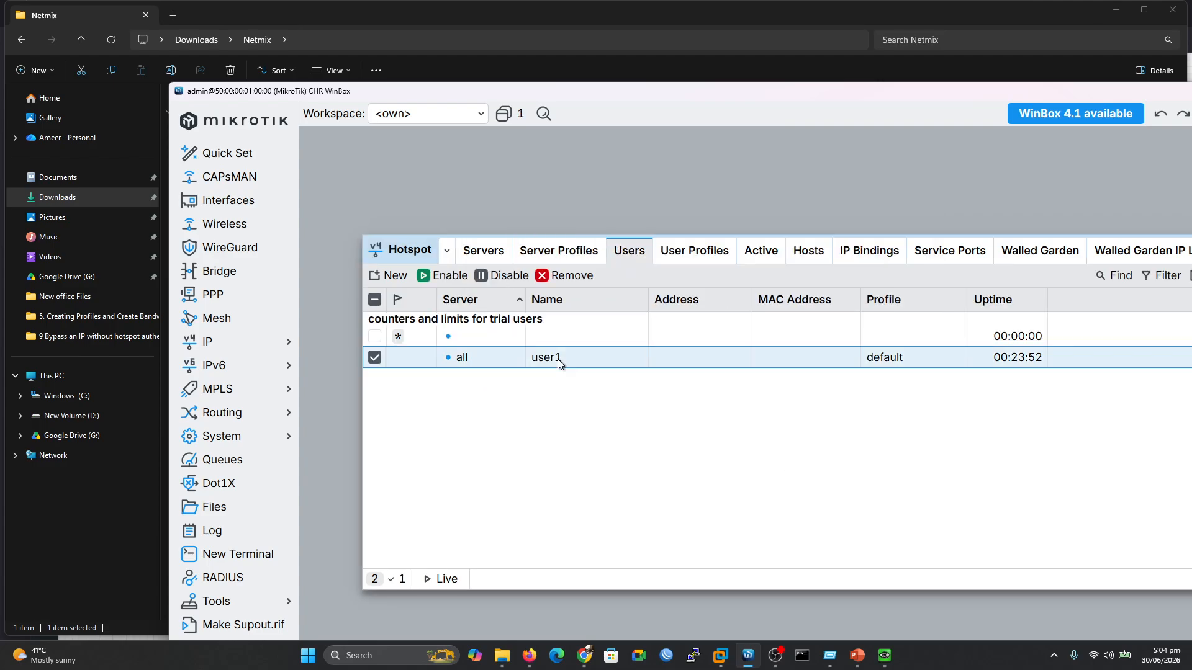
{"action": "left_click", "coordinate": [574, 256]}
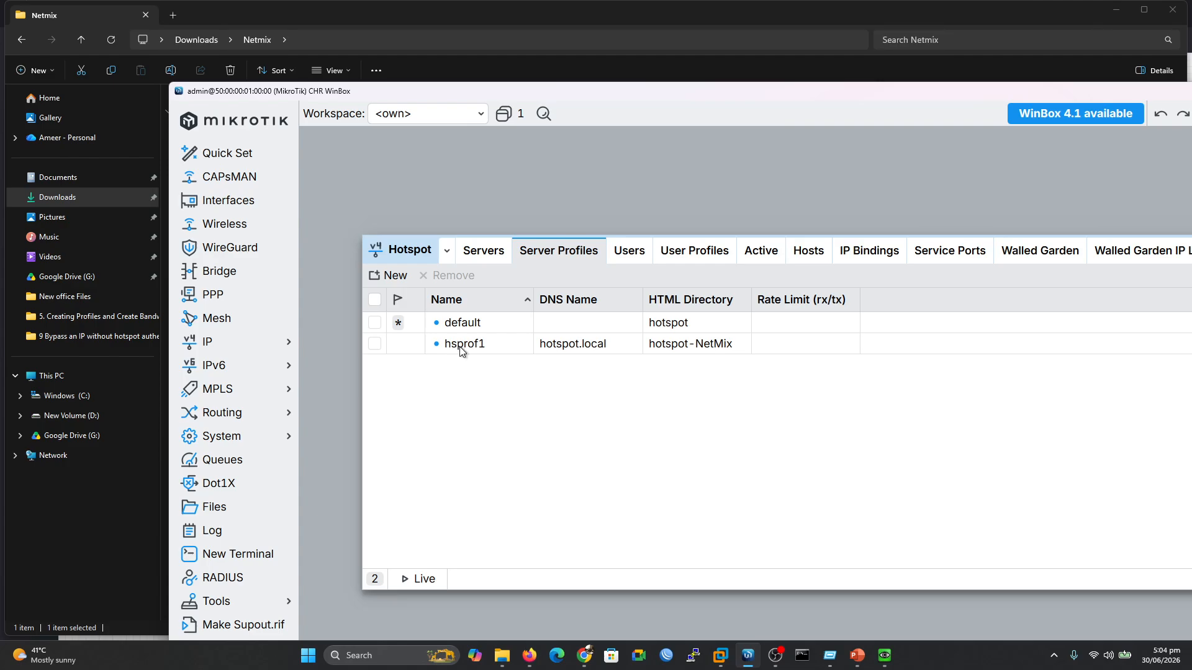
{"action": "left_click", "coordinate": [481, 255]}
{"action": "double_click", "coordinate": [613, 322]}
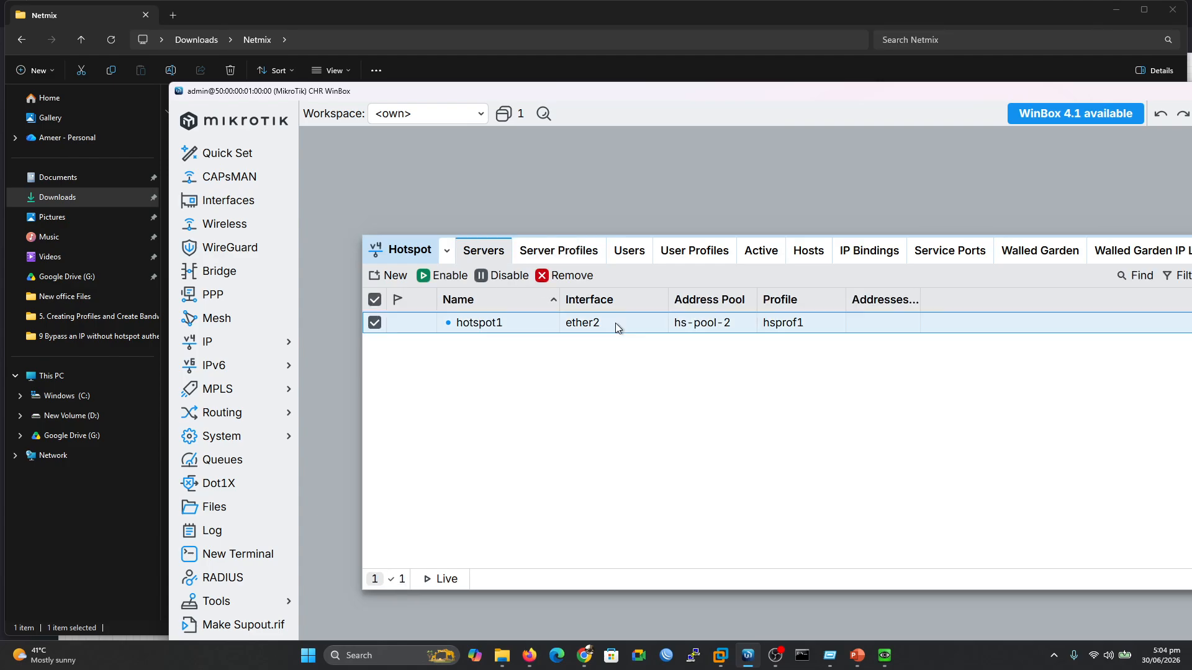
{"action": "left_click", "coordinate": [815, 381]}
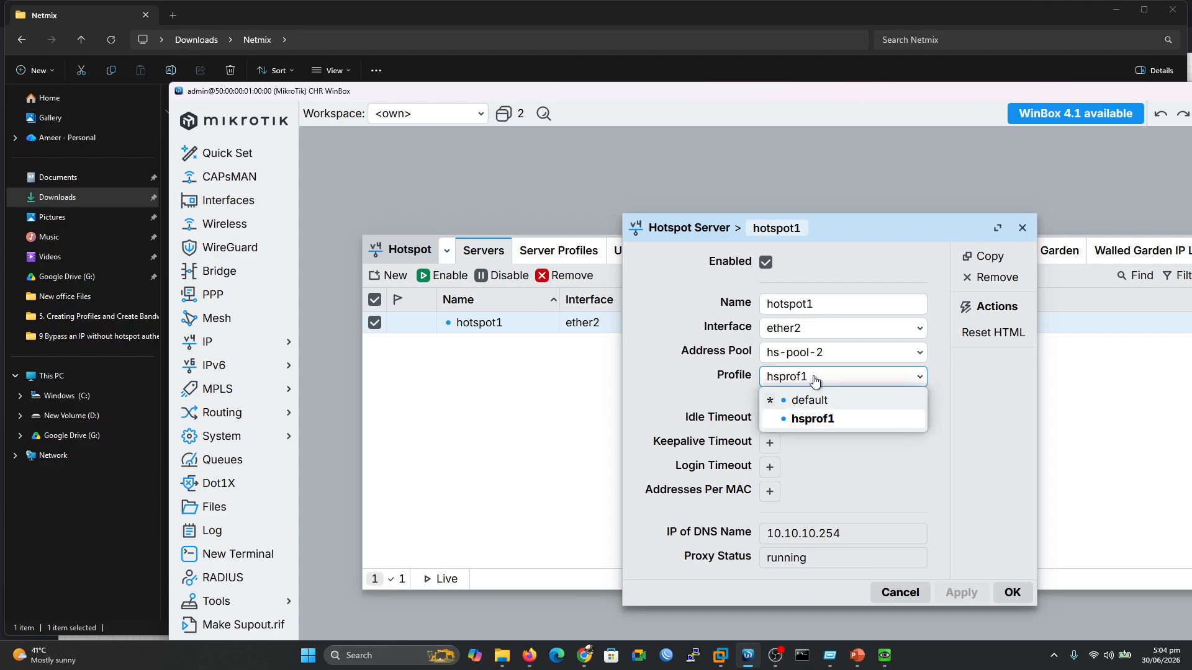
{"action": "left_click", "coordinate": [813, 418]}
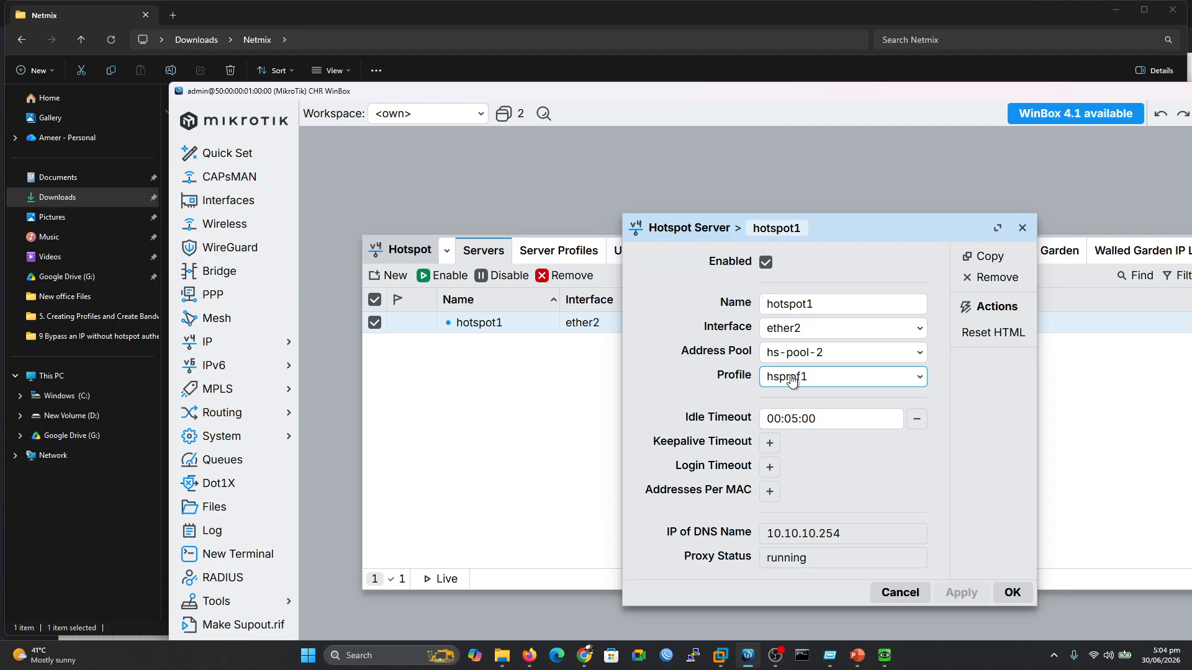
{"action": "left_click", "coordinate": [1012, 591]}
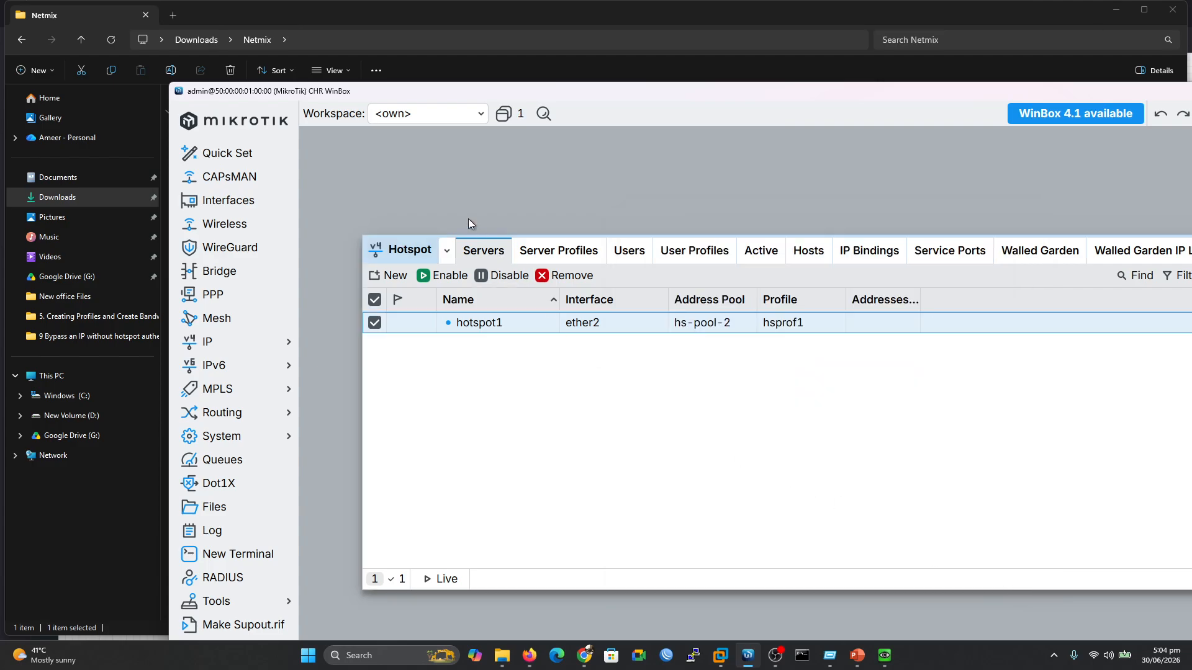
{"action": "left_click", "coordinate": [553, 257]}
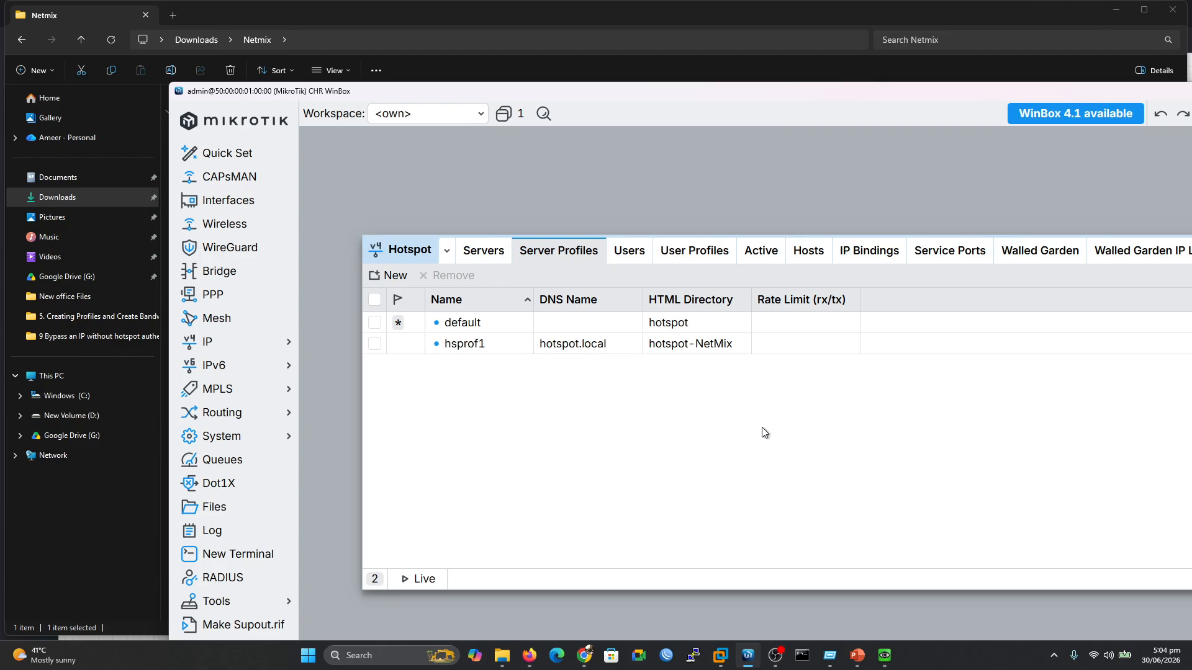
Reload the client's NETMIX login page and sign in with the saved hotspot username and its password
{"action": "left_click", "coordinate": [885, 655]}
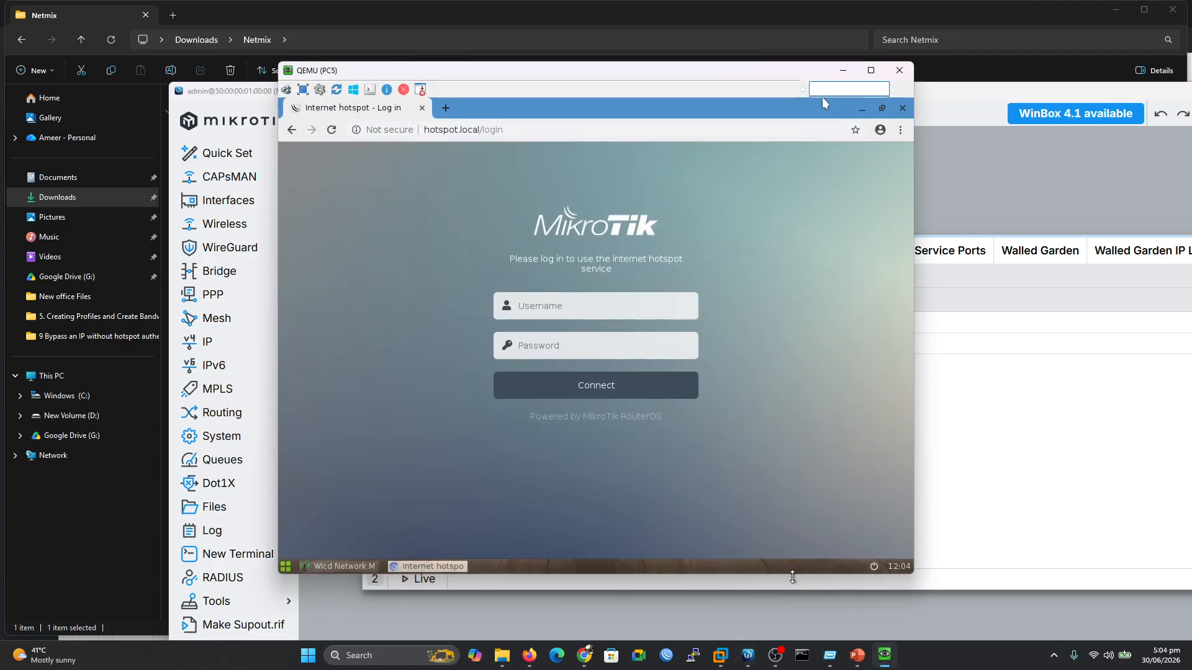
{"action": "left_click", "coordinate": [333, 135]}
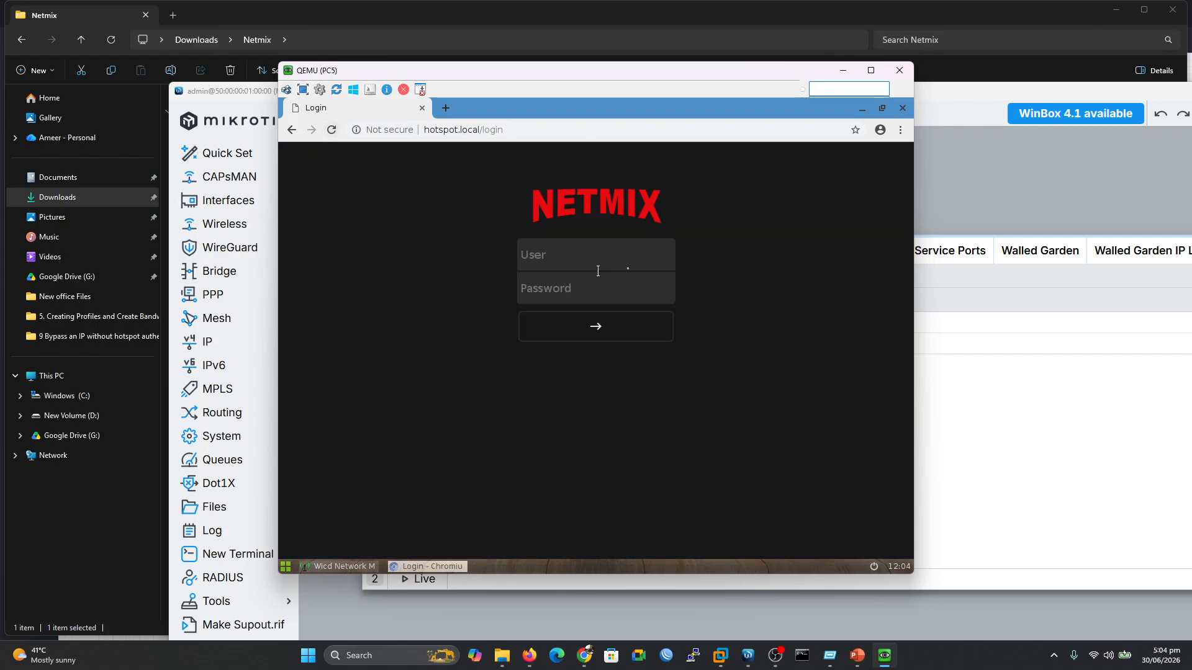
{"action": "left_click", "coordinate": [575, 252]}
{"action": "left_click", "coordinate": [554, 260]}
{"action": "left_click", "coordinate": [537, 289]}
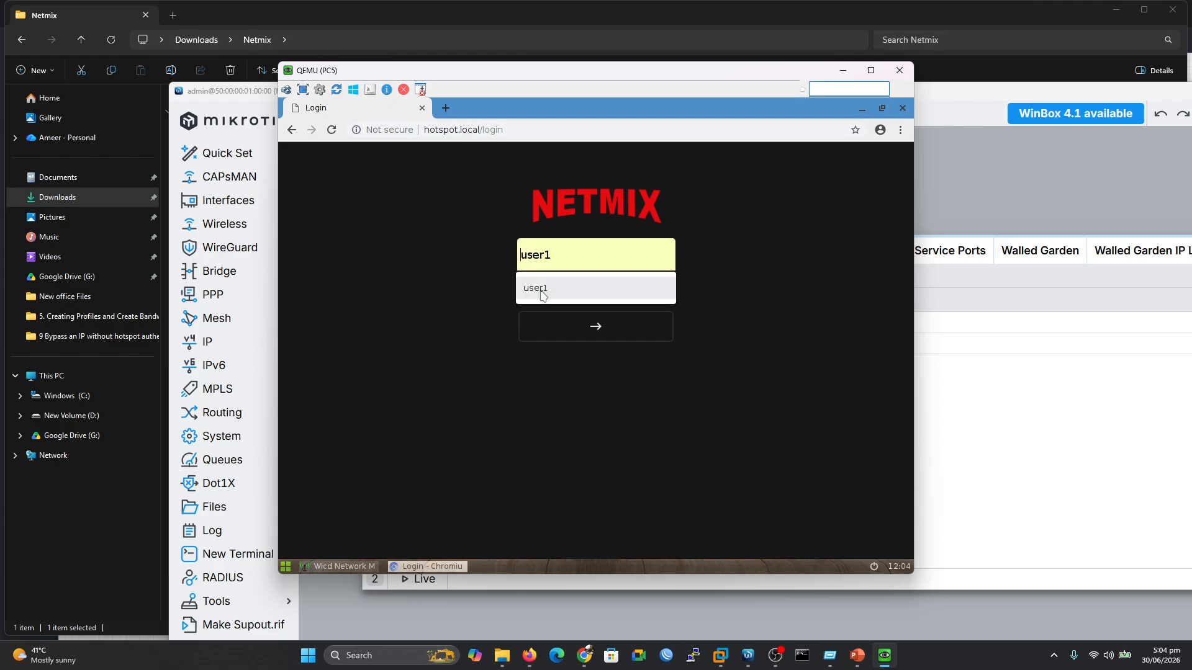
{"action": "type", "text": "123"}
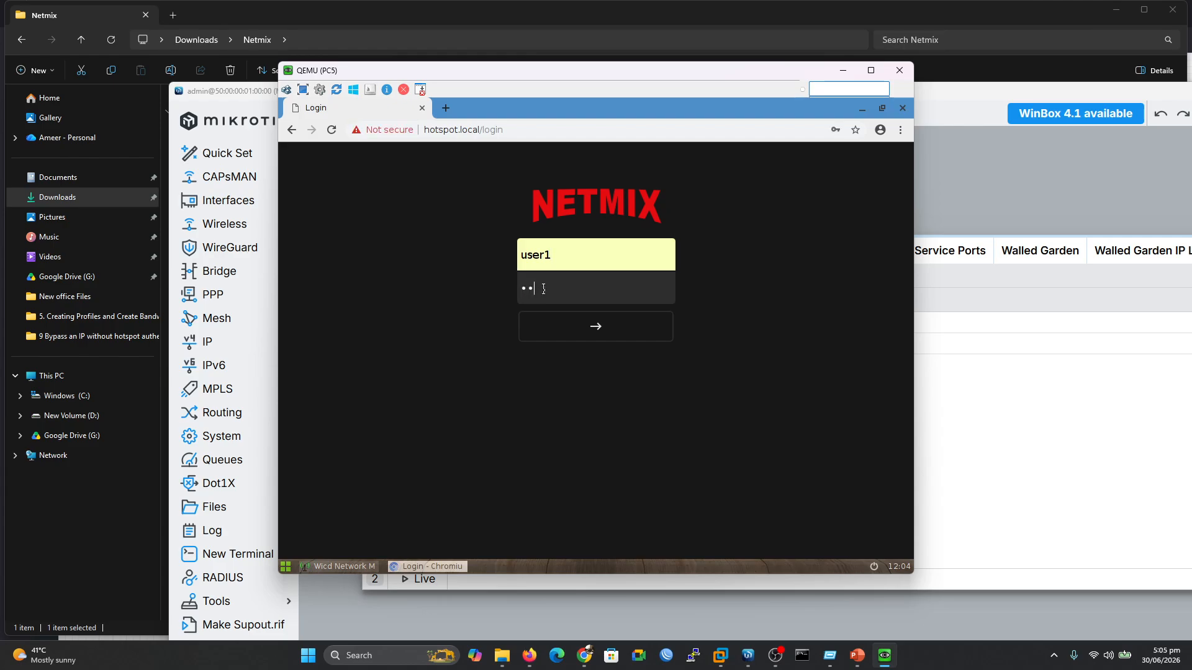
{"action": "key", "text": "Return"}
Check WinBox's Active sessions, load Yahoo in a new client tab, and recheck the 10.10.10.20 session
{"action": "left_click", "coordinate": [988, 380]}
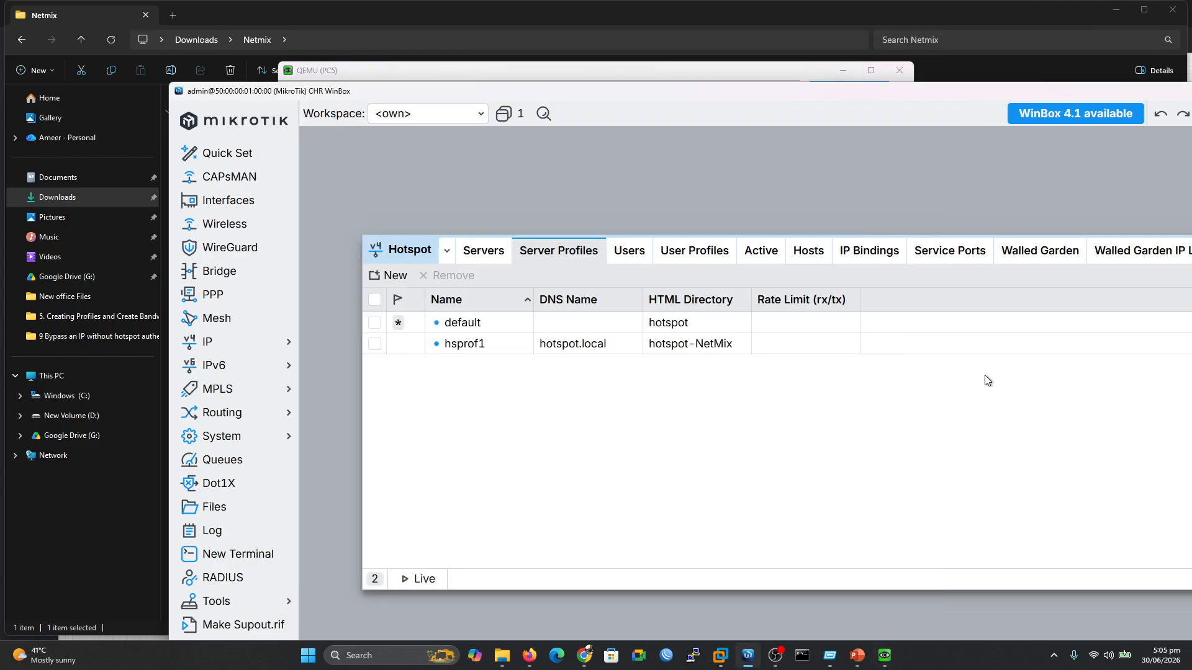
{"action": "left_click", "coordinate": [768, 257]}
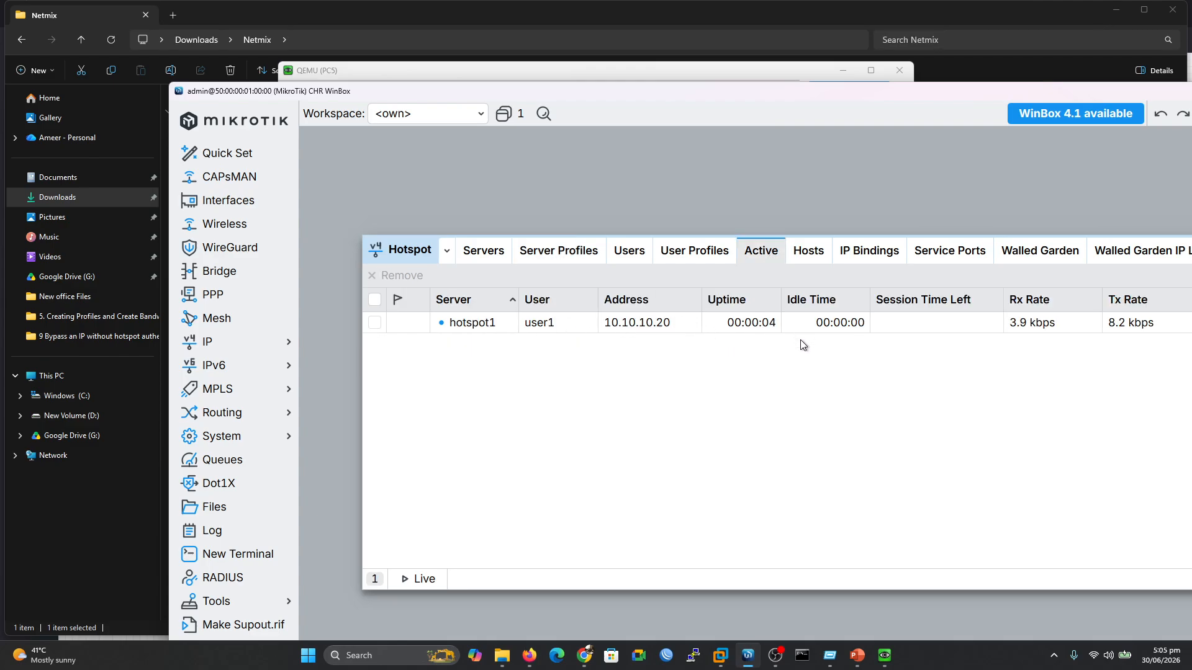
{"action": "left_click", "coordinate": [884, 656]}
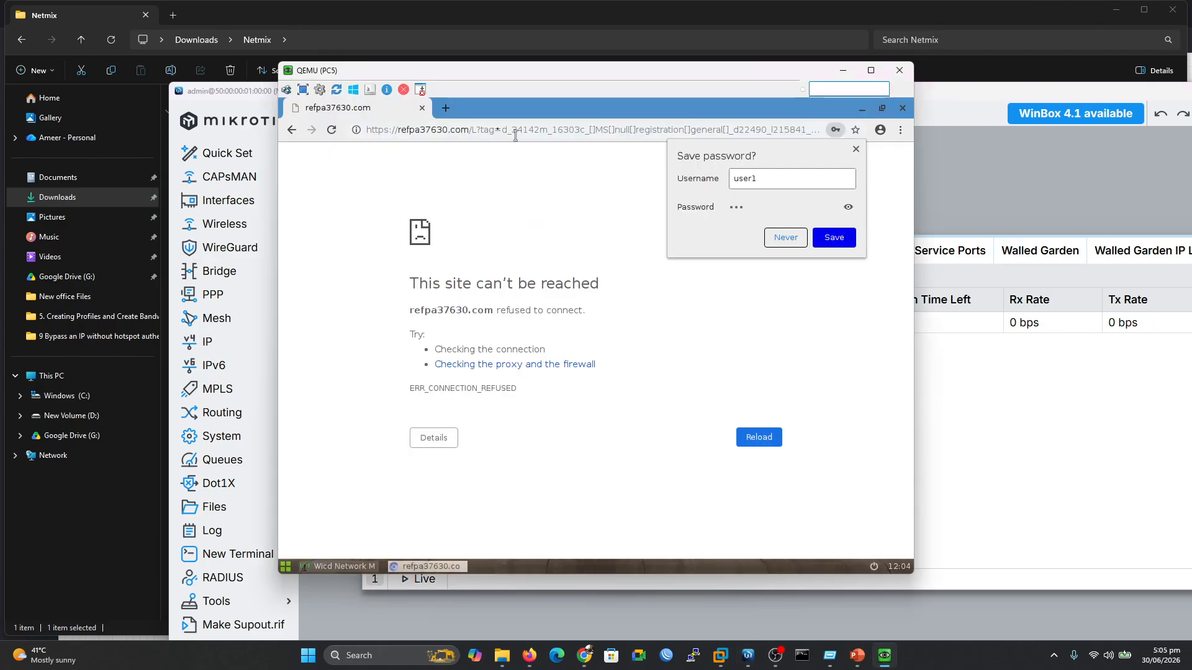
{"action": "left_click", "coordinate": [446, 107]}
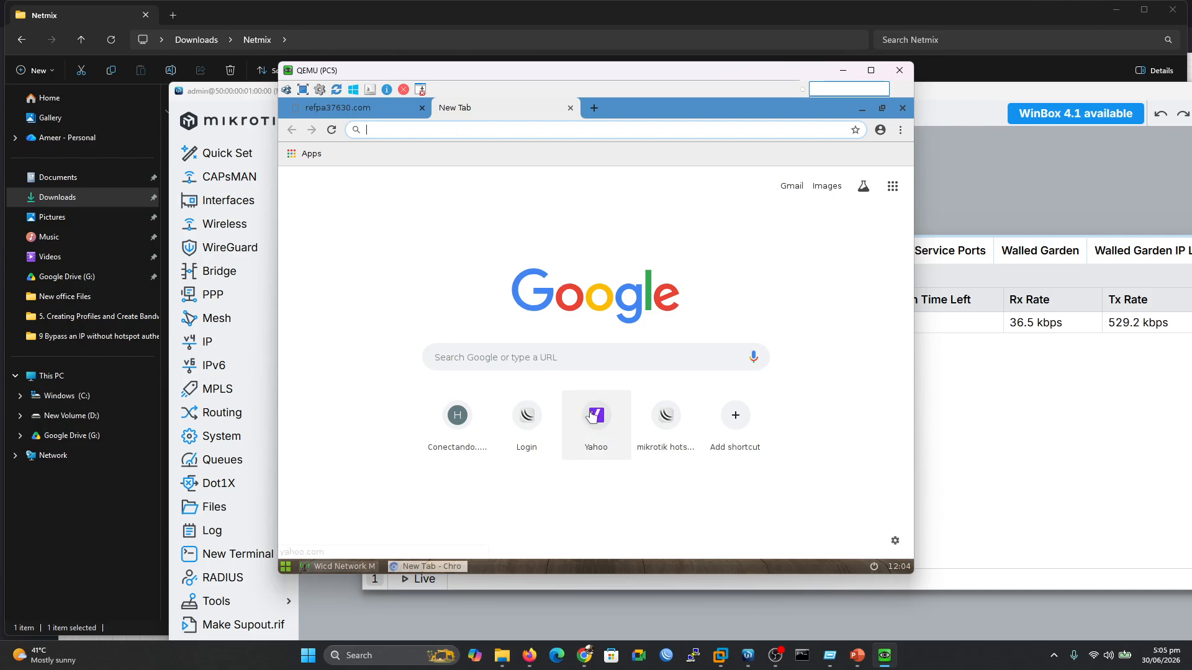
{"action": "left_click", "coordinate": [595, 414]}
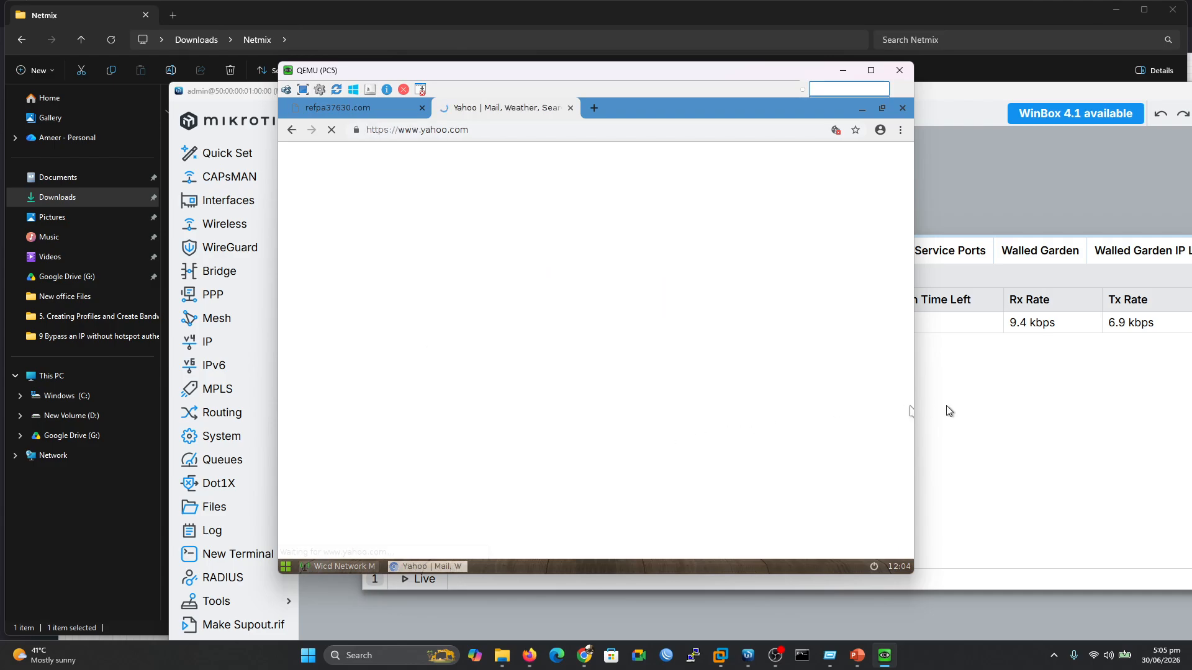
{"action": "left_click", "coordinate": [1027, 378]}
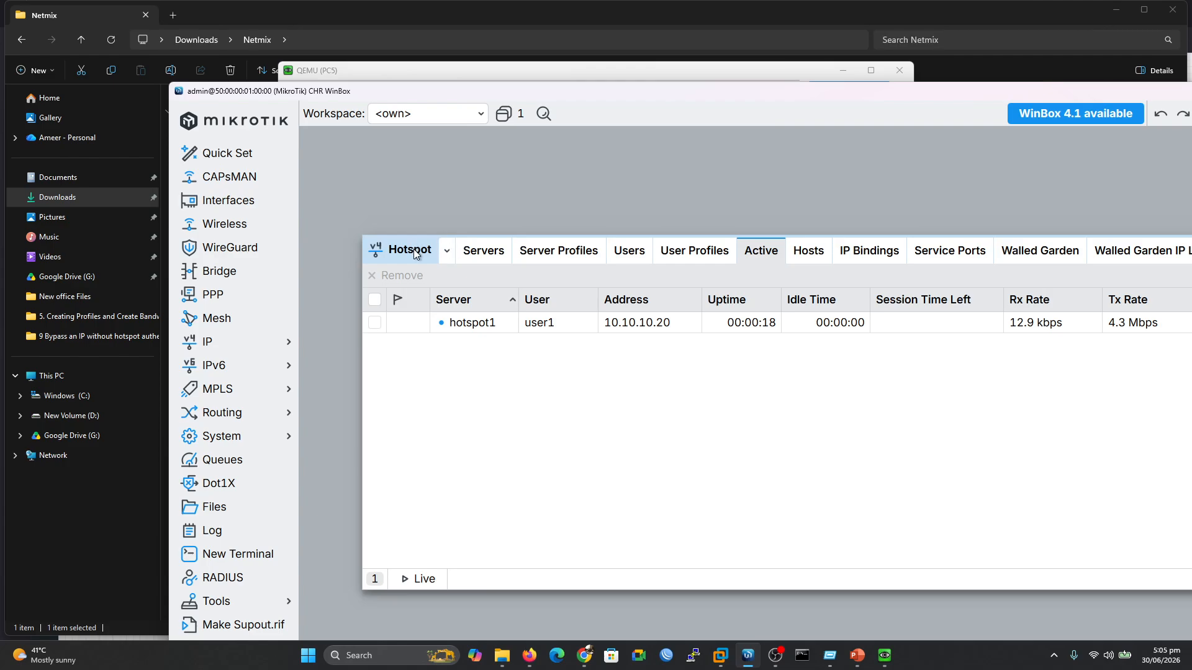
{"action": "left_click_drag", "start_coordinate": [413, 250], "coordinate": [375, 208]}
Remove the client's active hotspot session from the Active list
{"action": "double_click", "coordinate": [823, 97]}
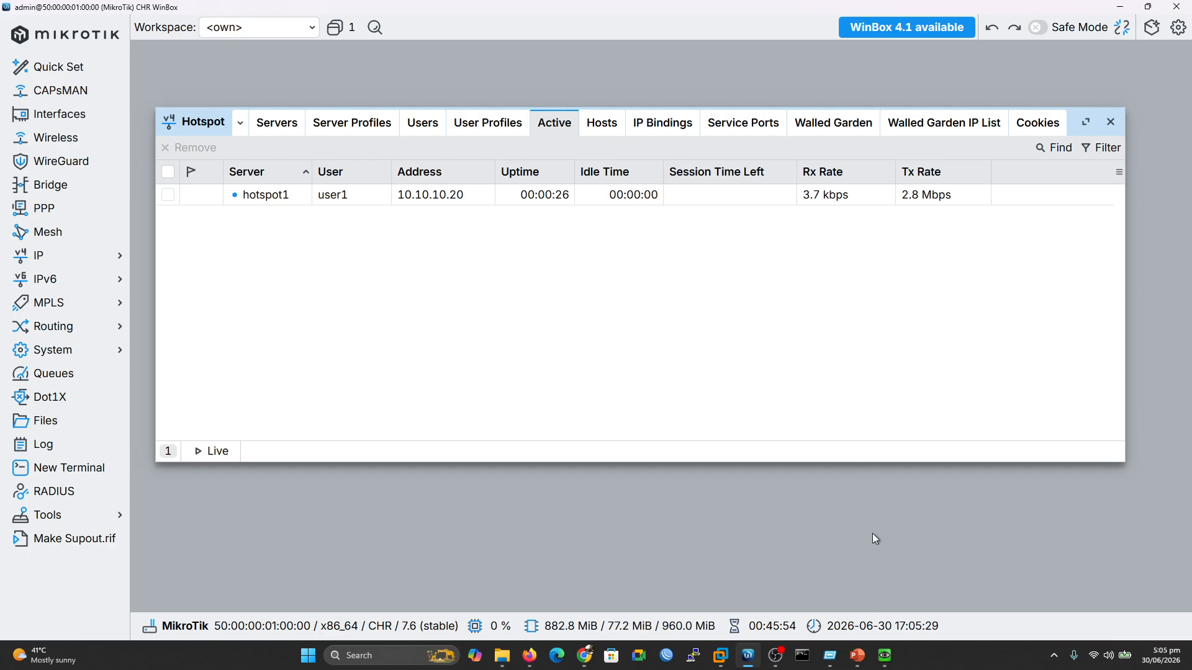
{"action": "left_click", "coordinate": [263, 197]}
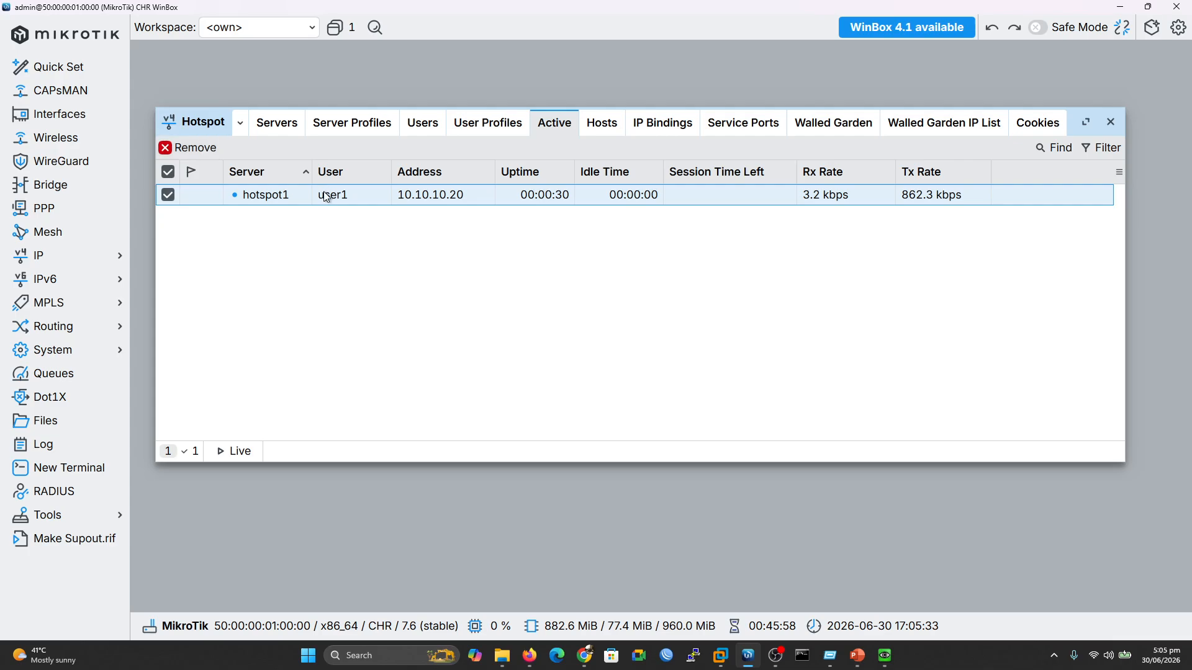
{"action": "left_click", "coordinate": [205, 151]}
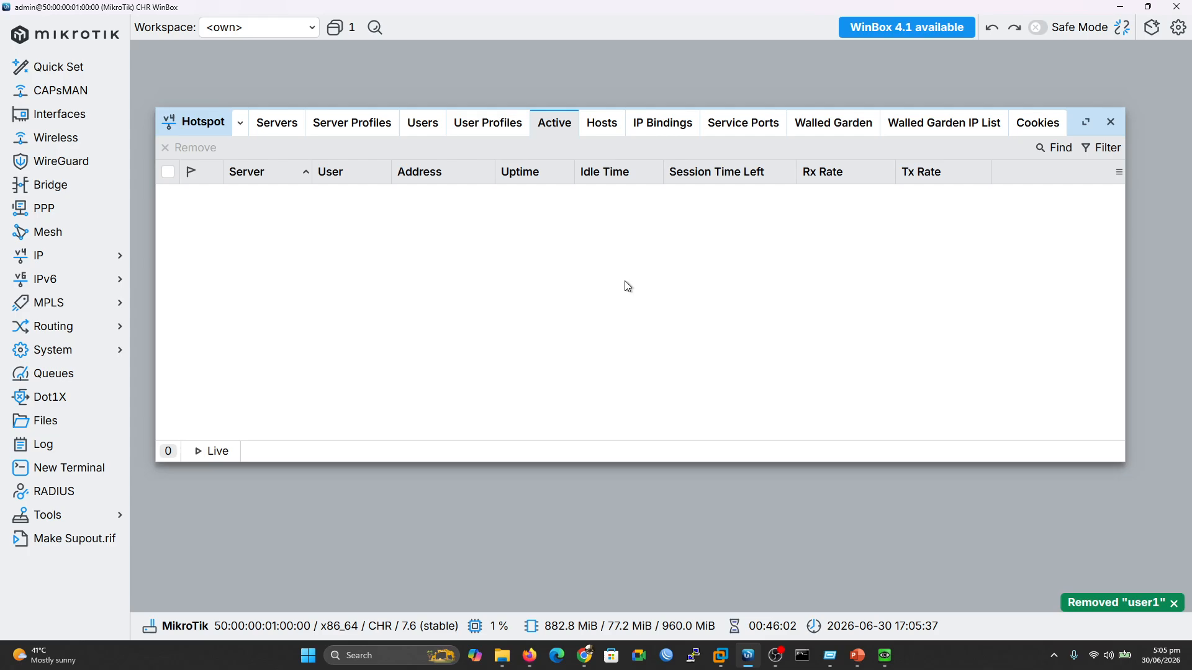
Set the hsprof1 server profile's HTML Directory to hotspot and save it
{"action": "left_click", "coordinate": [362, 123]}
{"action": "left_click", "coordinate": [370, 217]}
{"action": "double_click", "coordinate": [371, 218]}
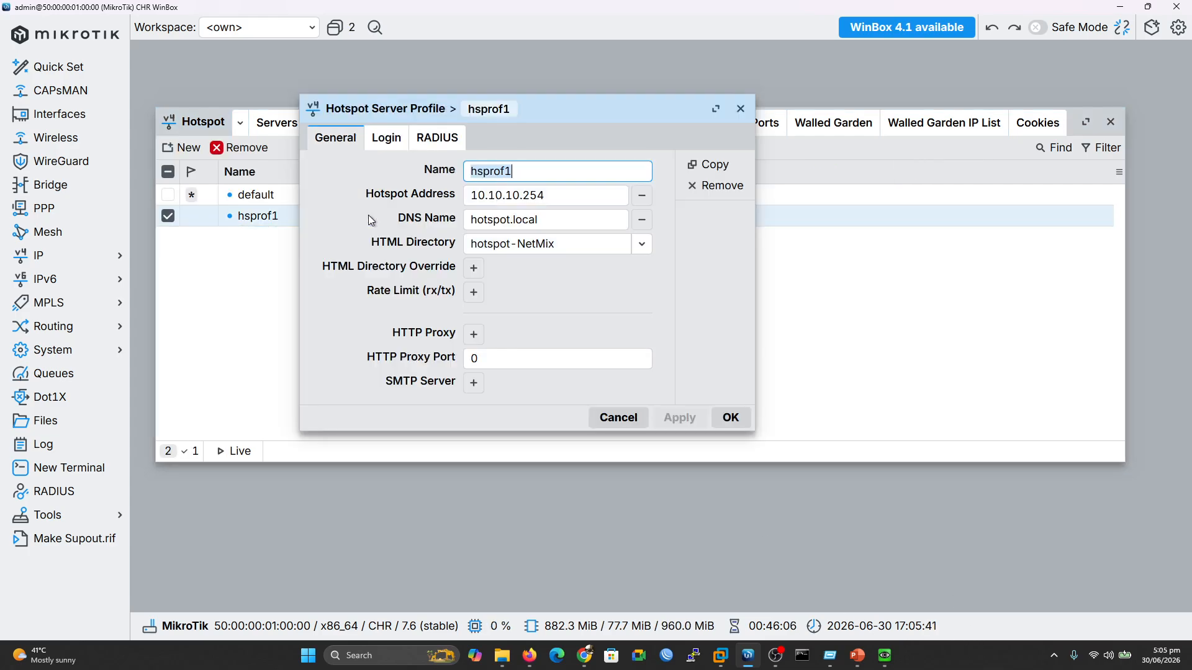
{"action": "left_click", "coordinate": [640, 242]}
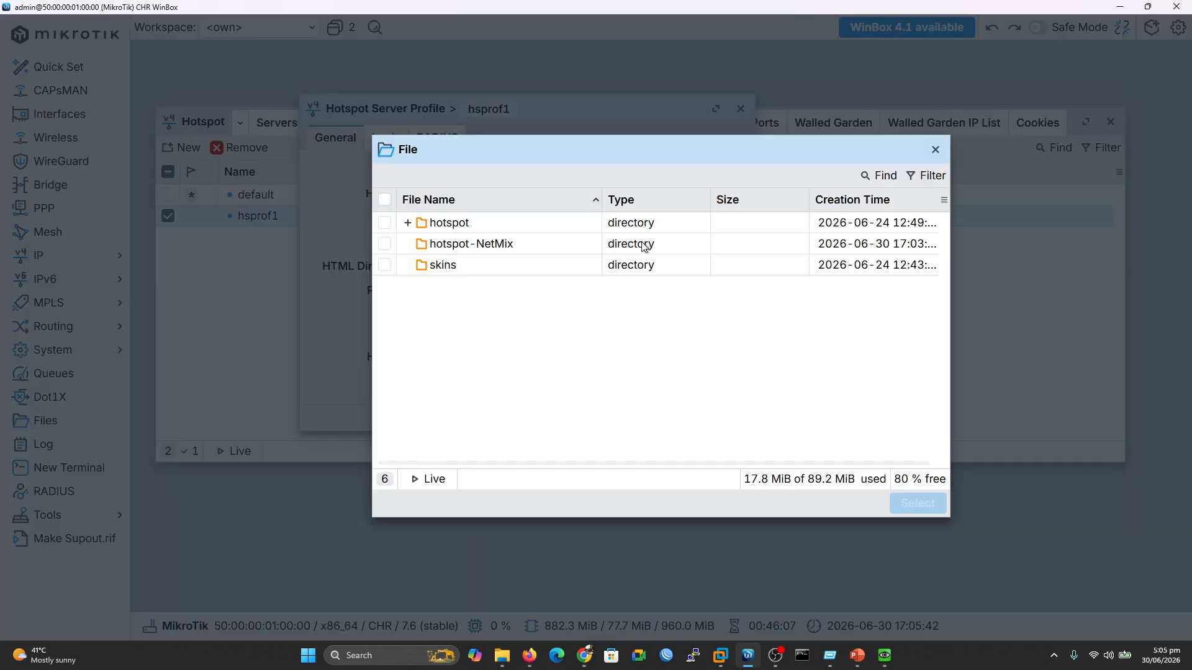
{"action": "left_click", "coordinate": [429, 224]}
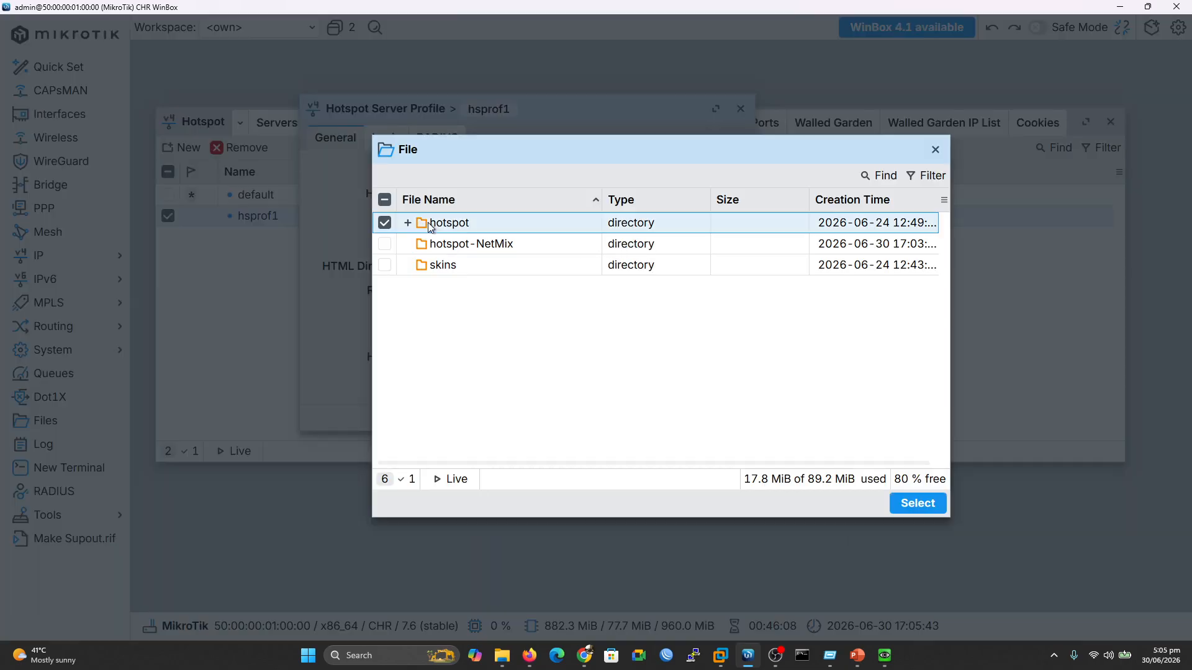
{"action": "left_click", "coordinate": [924, 506]}
{"action": "left_click", "coordinate": [692, 420]}
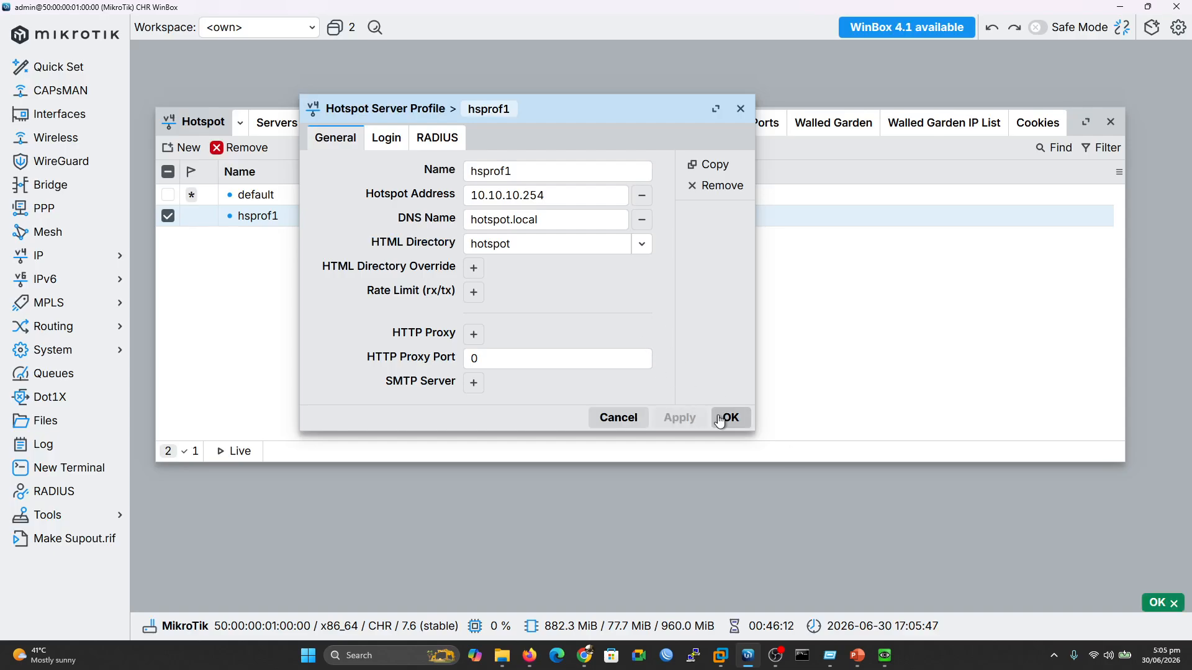
{"action": "left_click", "coordinate": [725, 418]}
{"action": "left_click", "coordinate": [884, 656]}
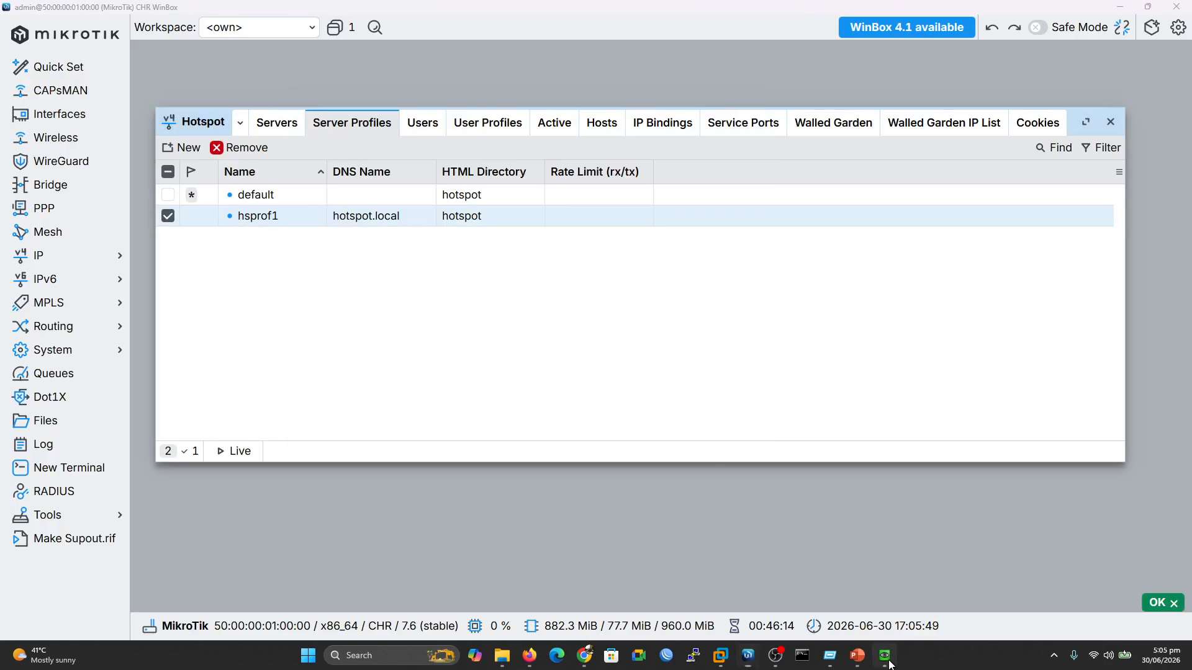
Load the default login page at 10.10.10.254/login in the client browser, then return to Server Profiles
{"action": "left_click", "coordinate": [594, 107]}
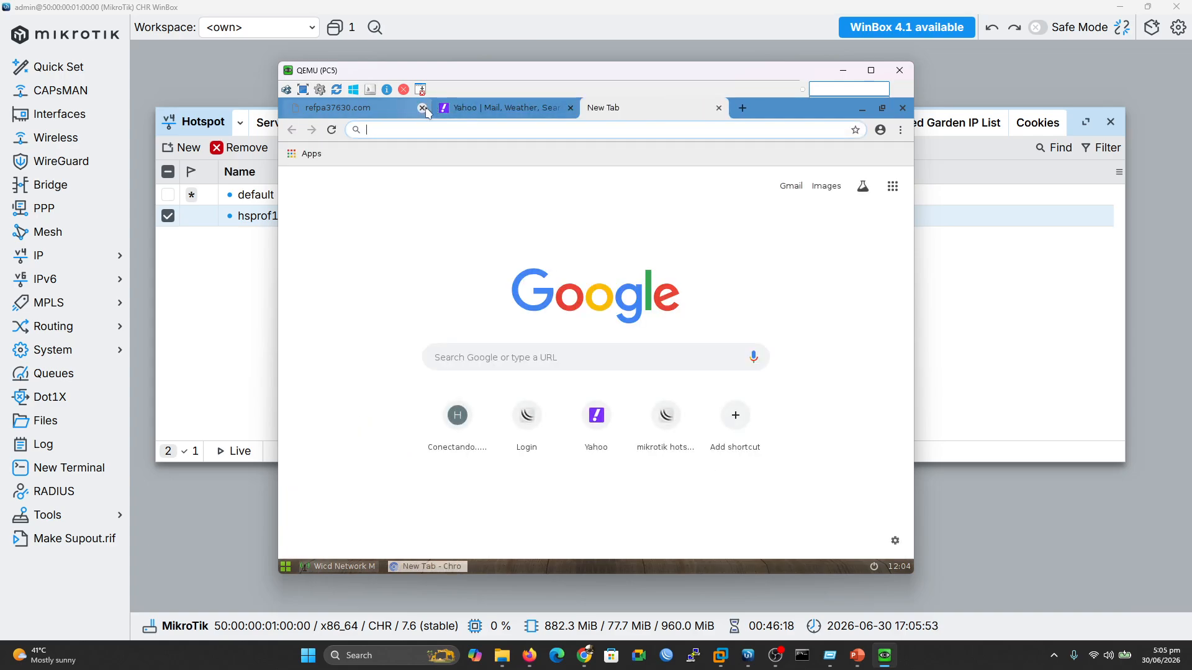
{"action": "left_click", "coordinate": [527, 431]}
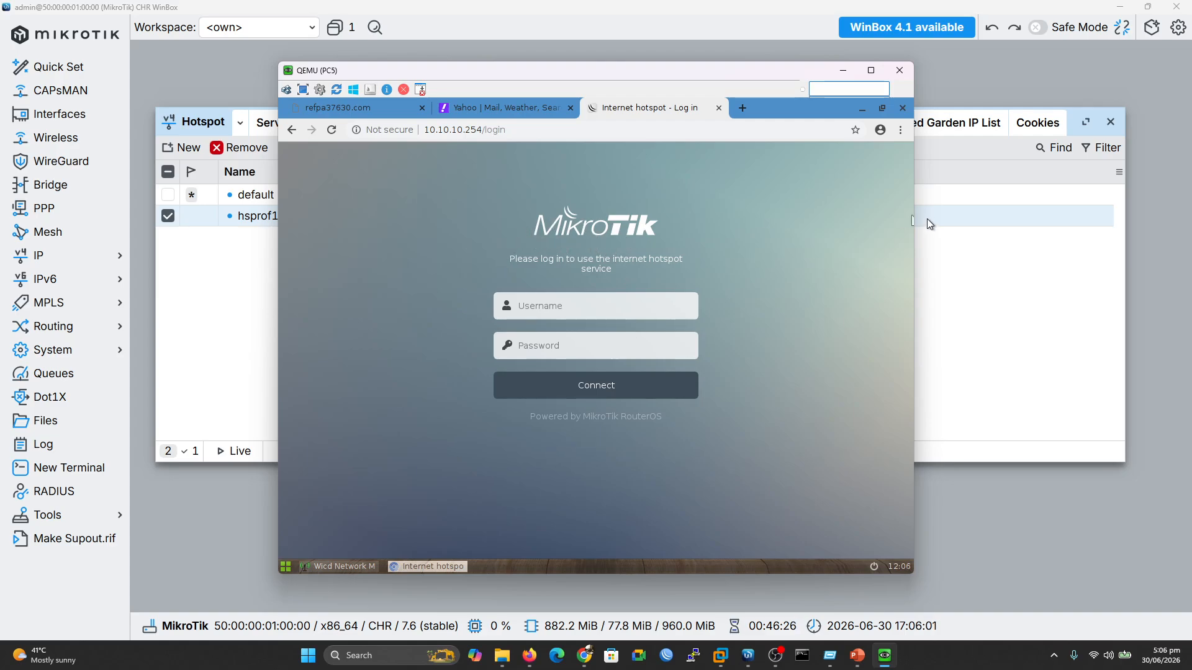
{"action": "left_click", "coordinate": [946, 243]}
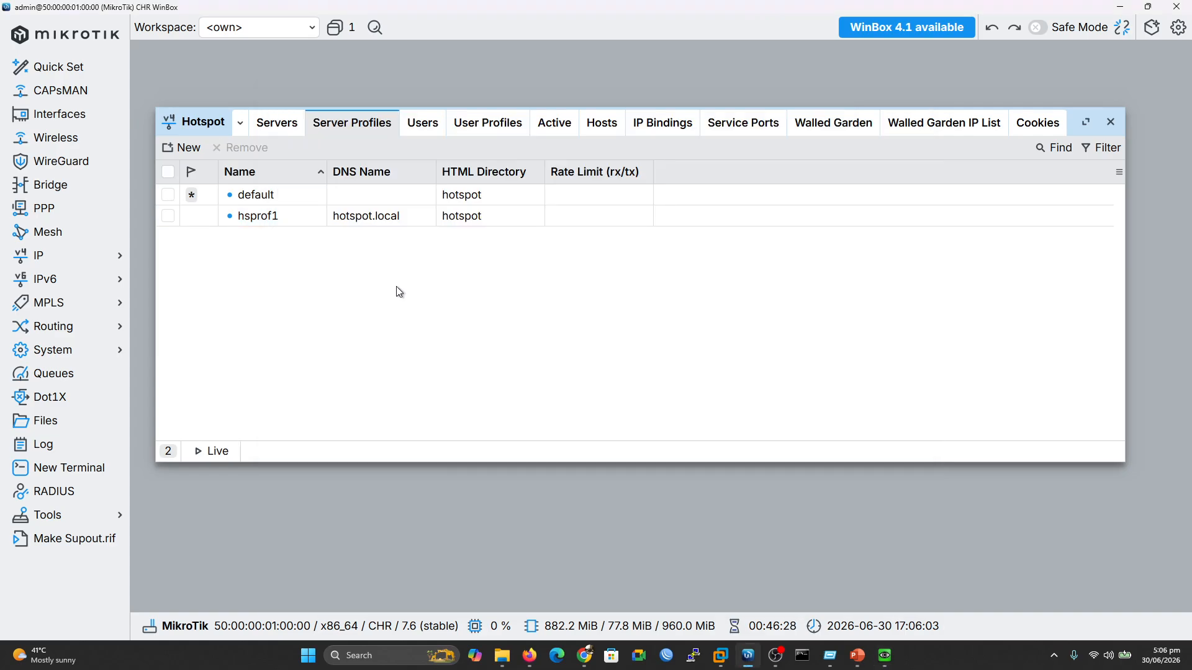
List the router's files, move from the Netmix folder up to Downloads, and show the Netmix template page
{"action": "left_click", "coordinate": [29, 426]}
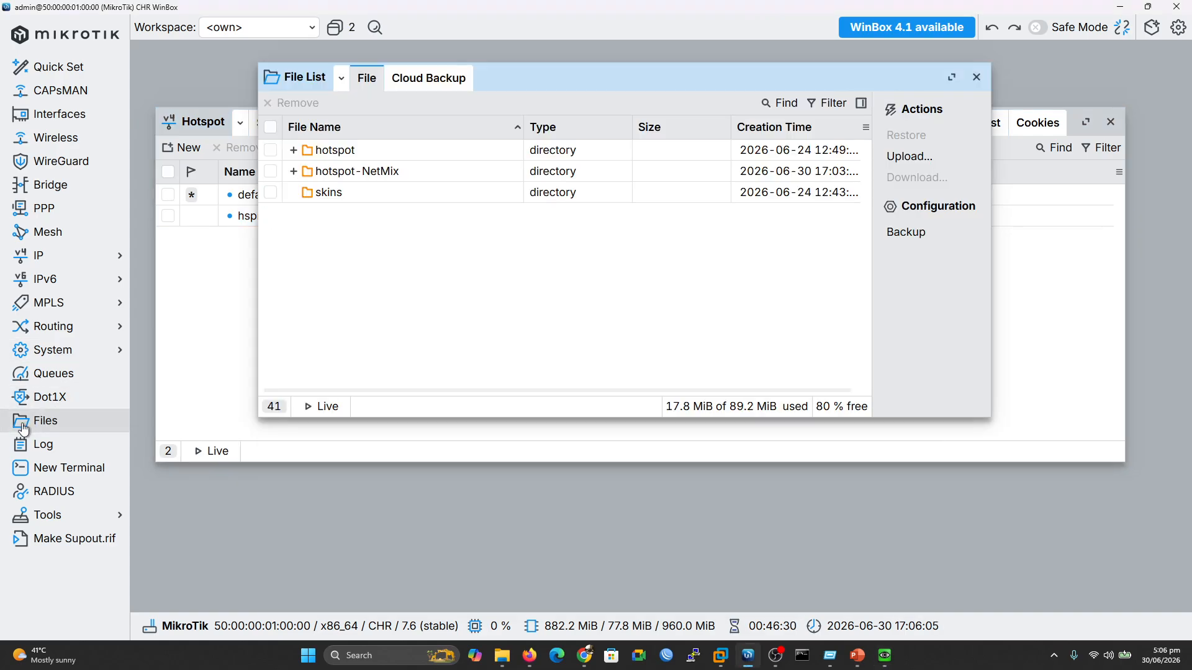
{"action": "left_click", "coordinate": [502, 655]}
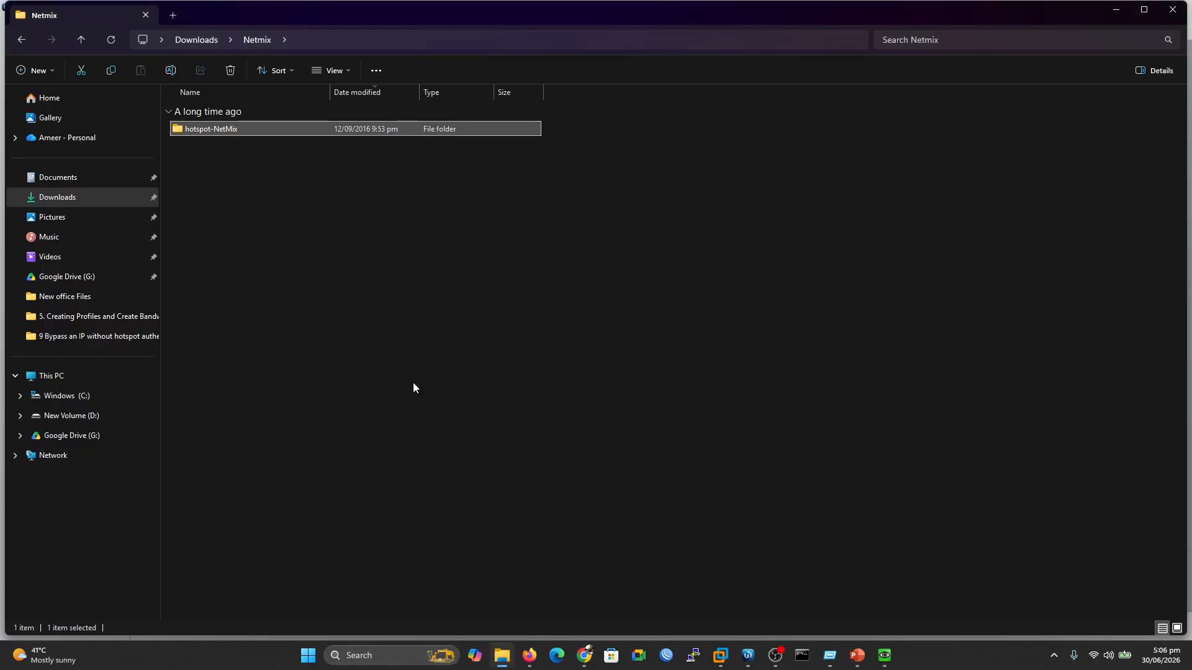
{"action": "left_click", "coordinate": [198, 43]}
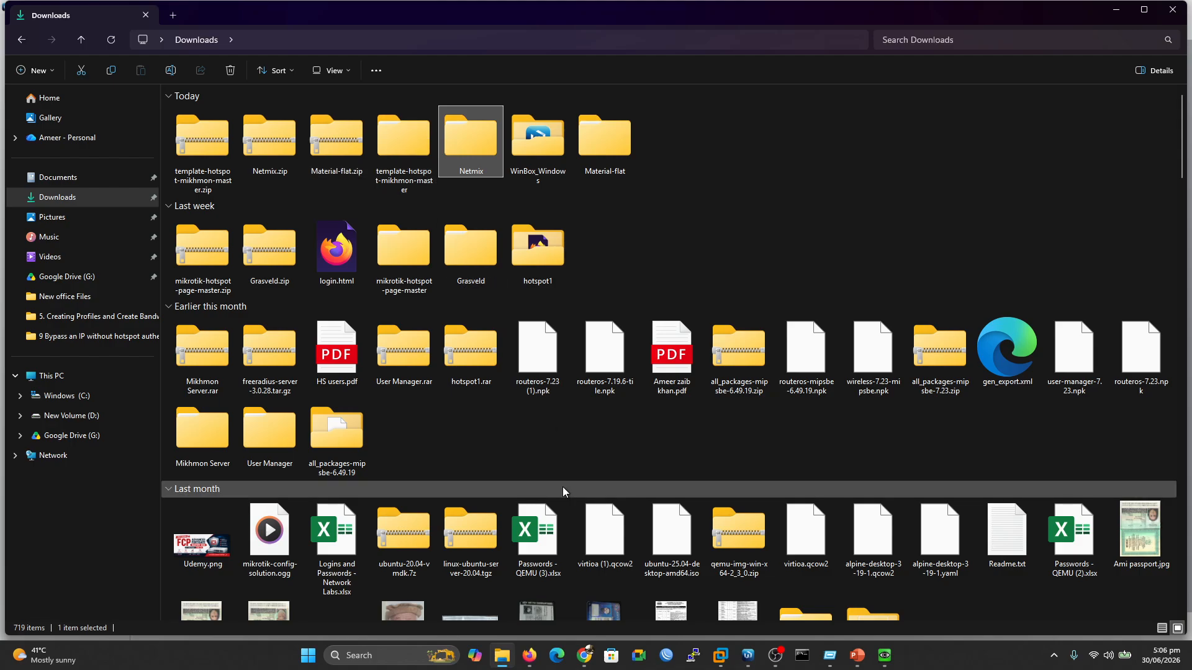
{"action": "left_click", "coordinate": [584, 655]}
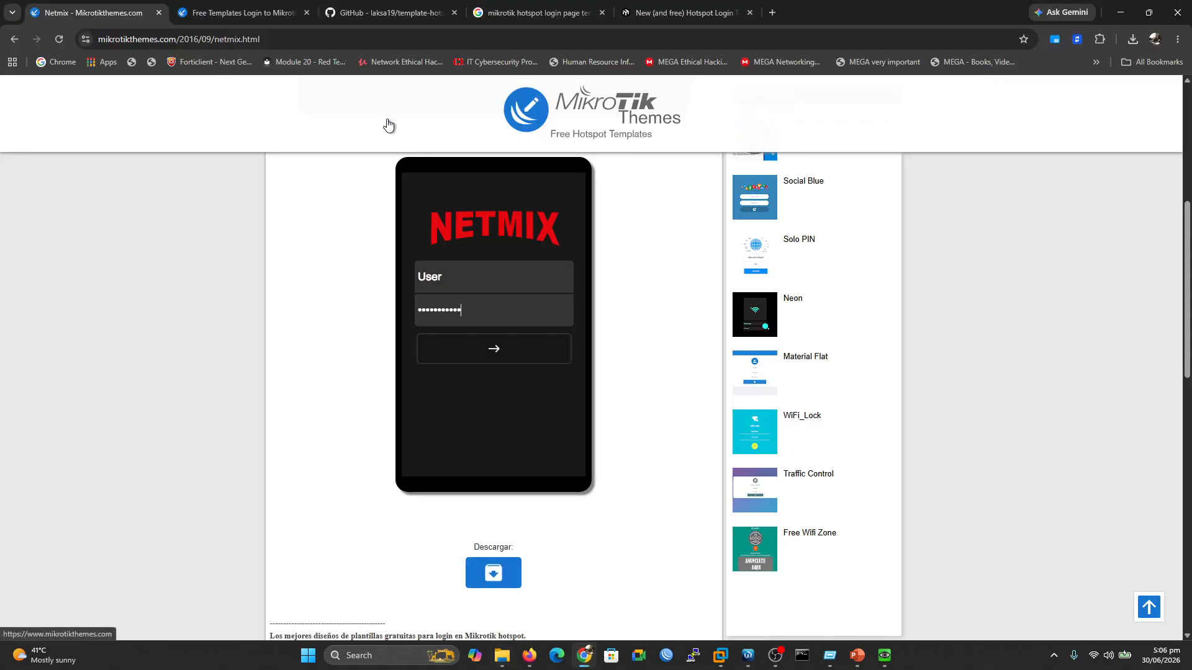
Review the template-hotspot-mikhmon GitHub repository, then open template-hotspot-mikhmon-master in Downloads
{"action": "left_click", "coordinate": [387, 7]}
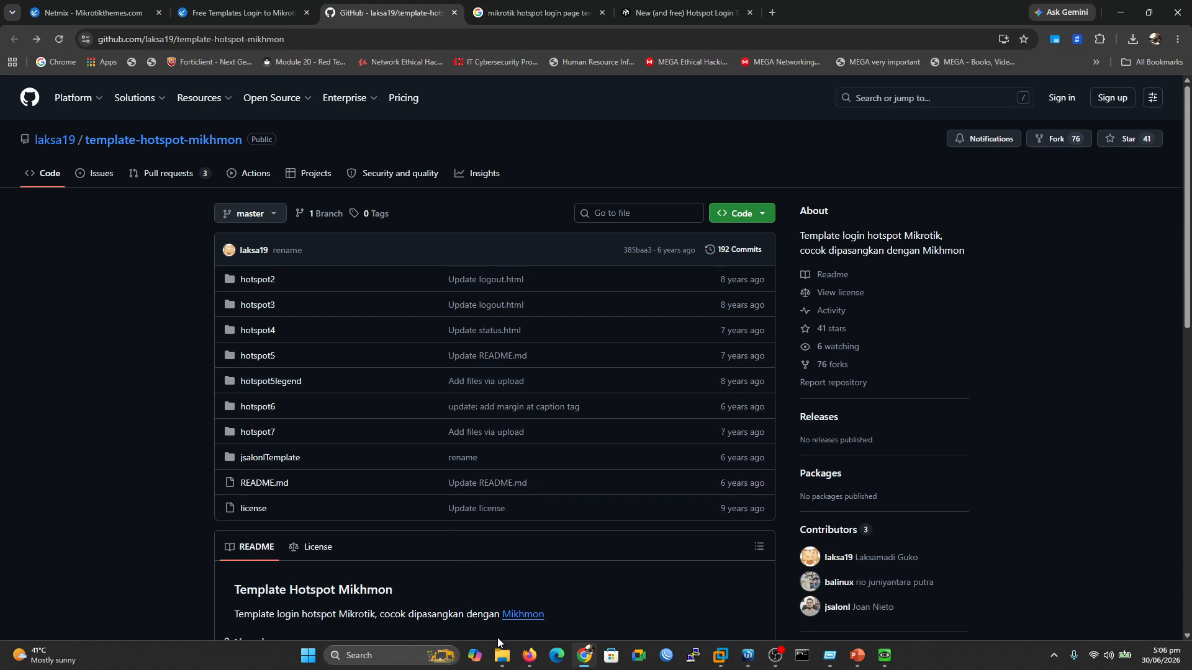
{"action": "left_click", "coordinate": [502, 657]}
{"action": "double_click", "coordinate": [403, 147]}
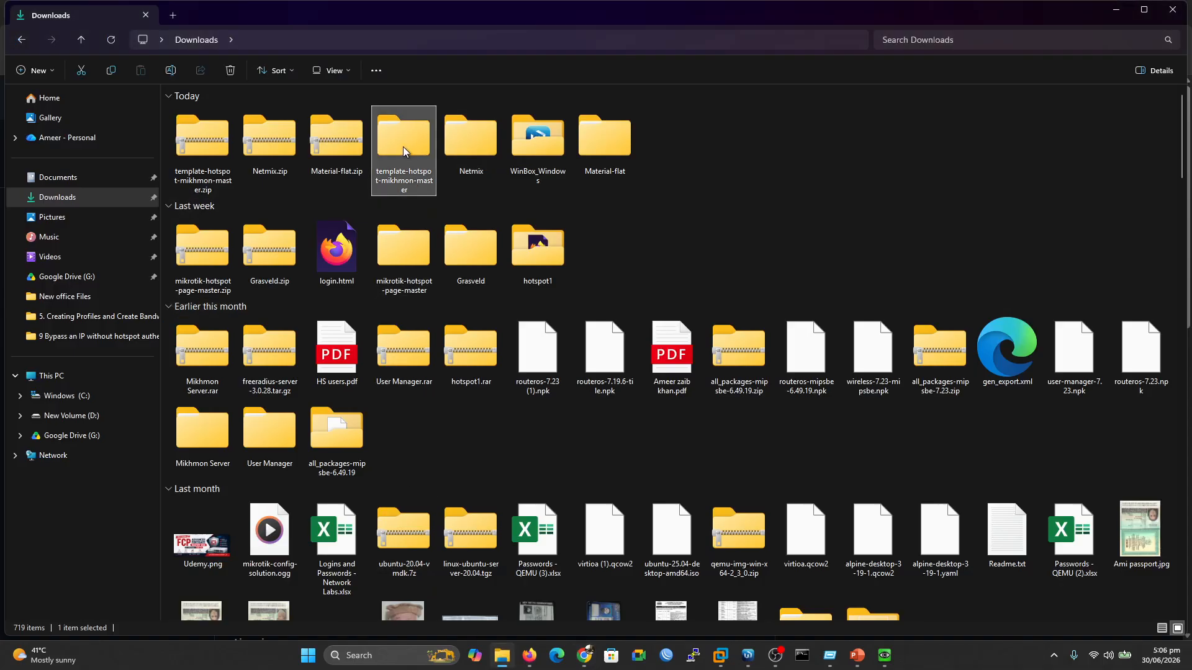
{"action": "double_click", "coordinate": [252, 130]}
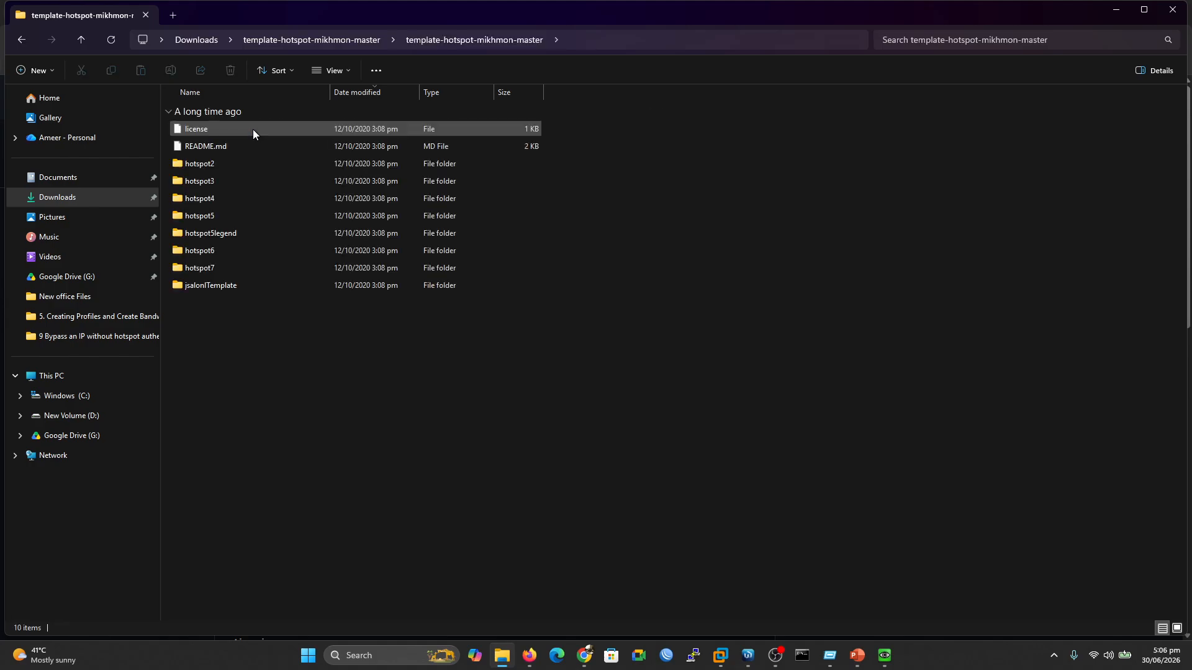
{"action": "double_click", "coordinate": [207, 166]}
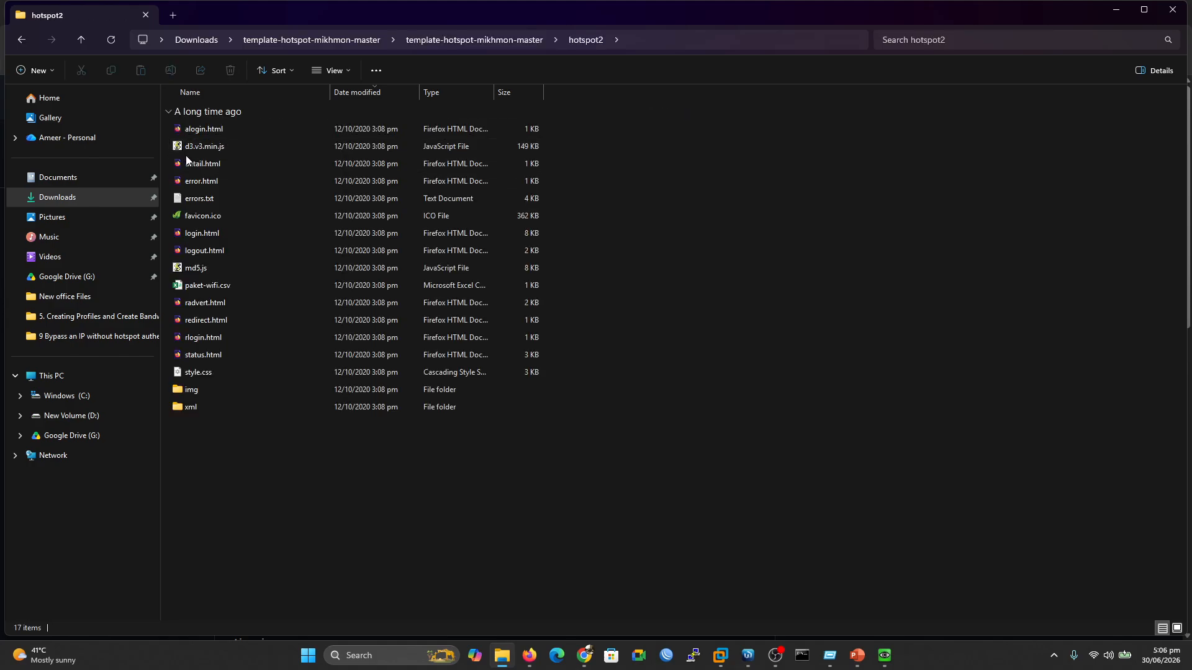
{"action": "double_click", "coordinate": [211, 233]}
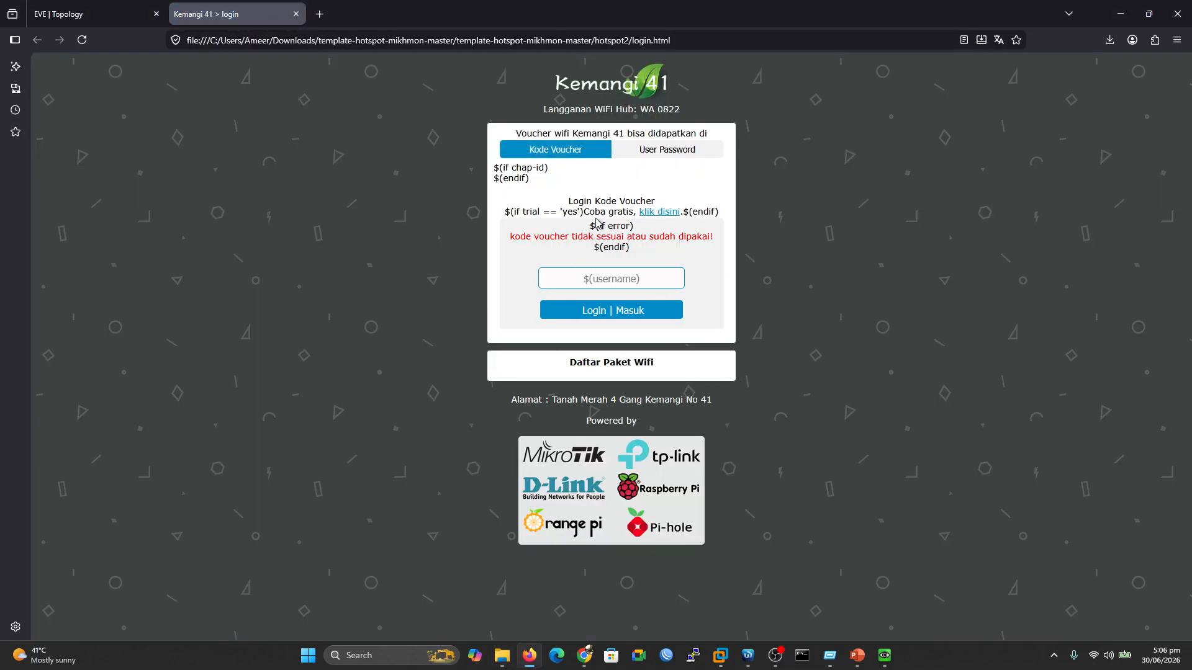
{"action": "left_click", "coordinate": [295, 14]}
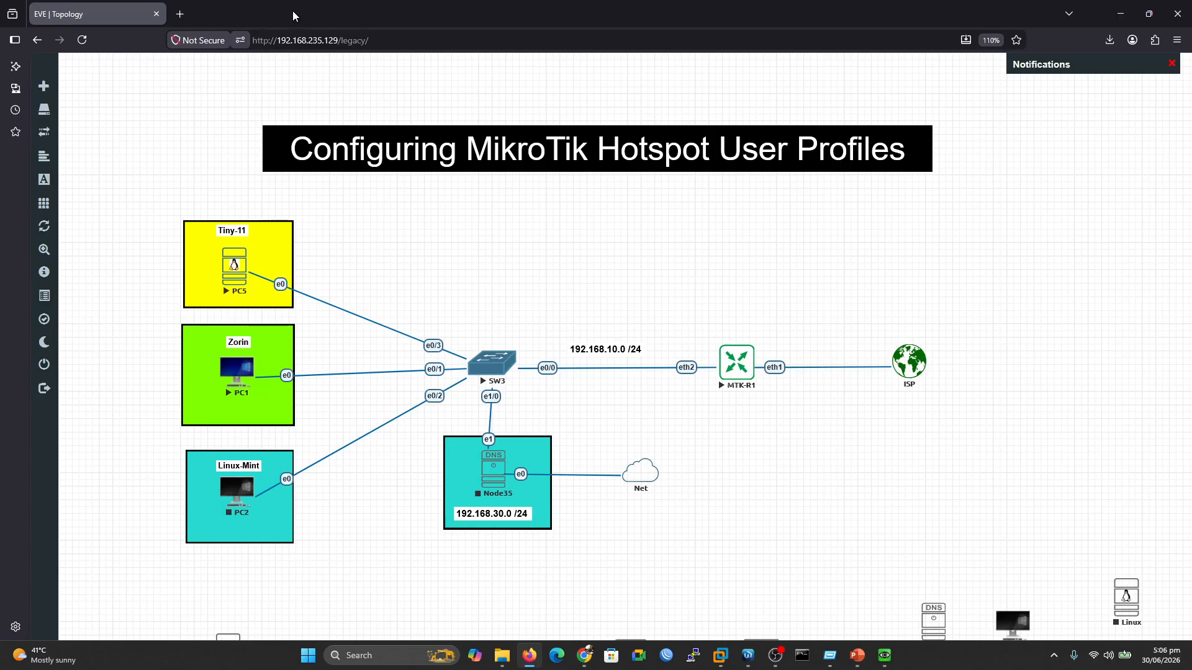
{"action": "left_click", "coordinate": [1120, 13]}
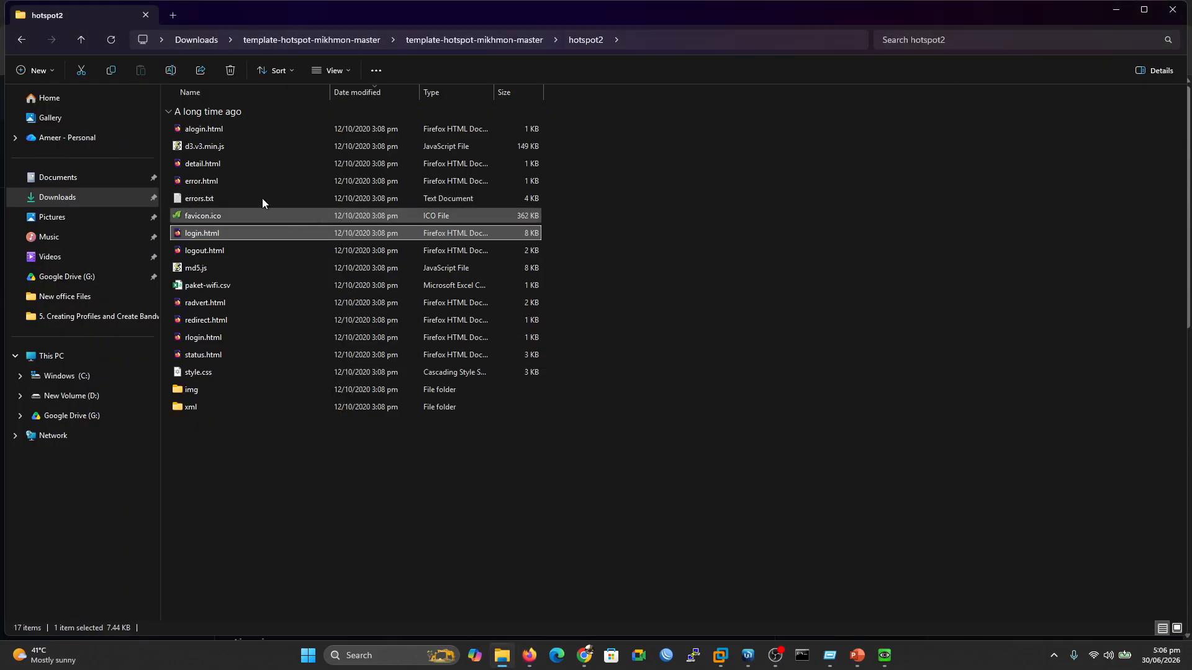
{"action": "left_click", "coordinate": [22, 39]}
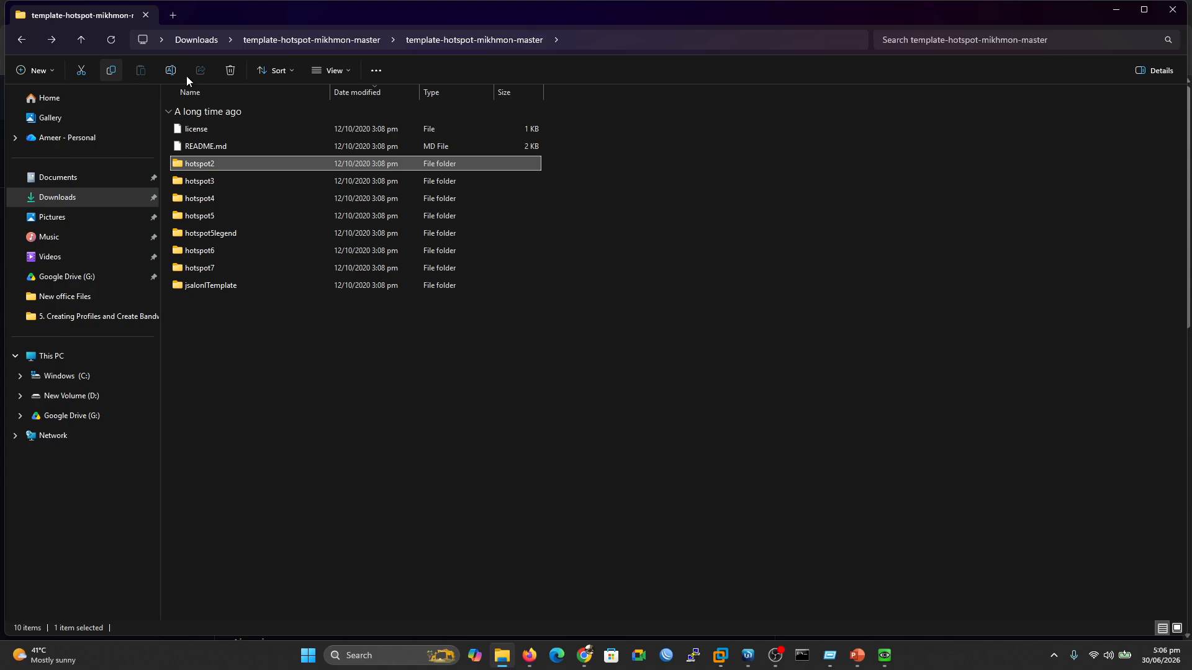
{"action": "left_click", "coordinate": [202, 37]}
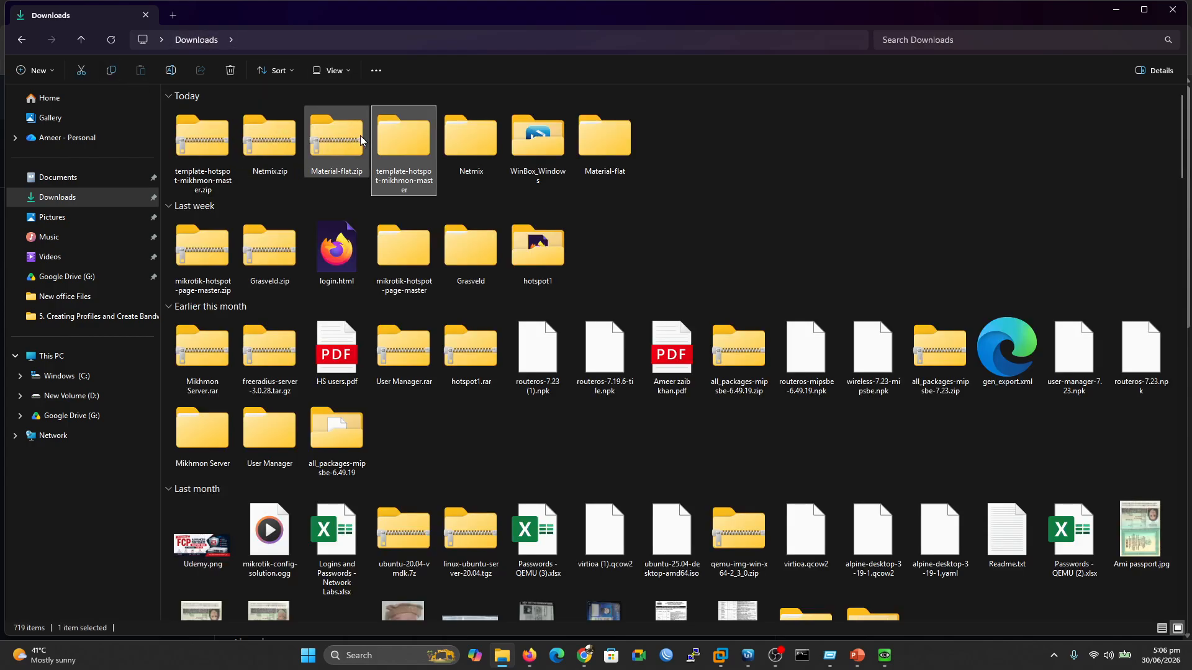
Open Material-flat's hotspot folder and preview its login.html page
{"action": "double_click", "coordinate": [591, 139]}
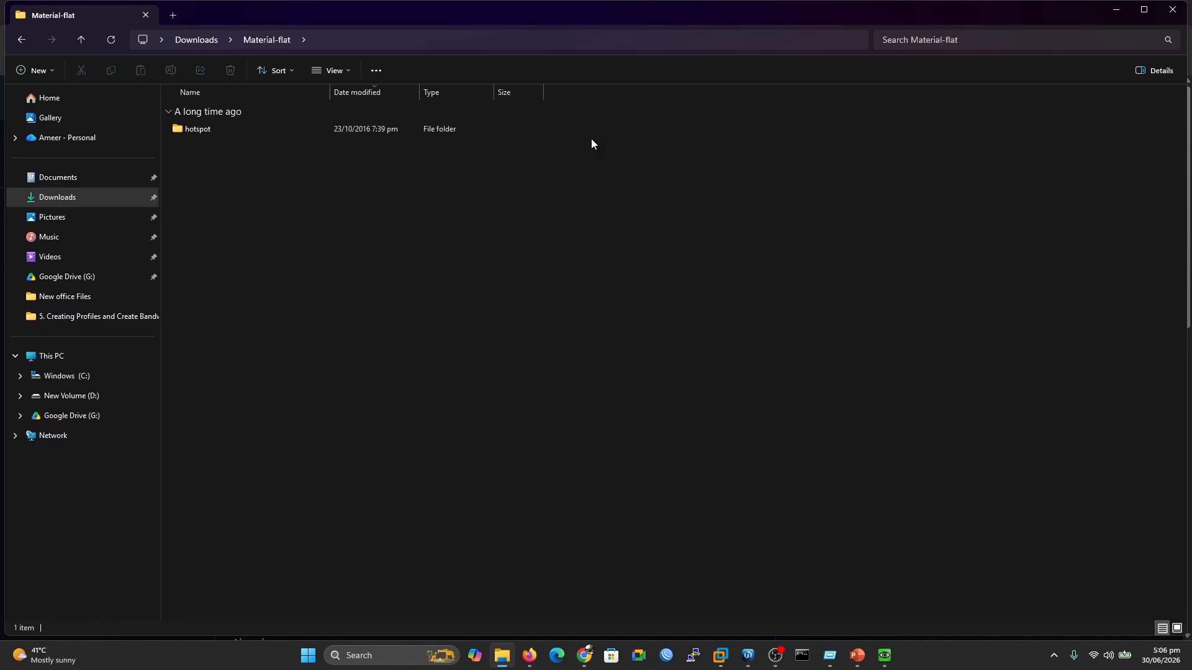
{"action": "double_click", "coordinate": [194, 128]}
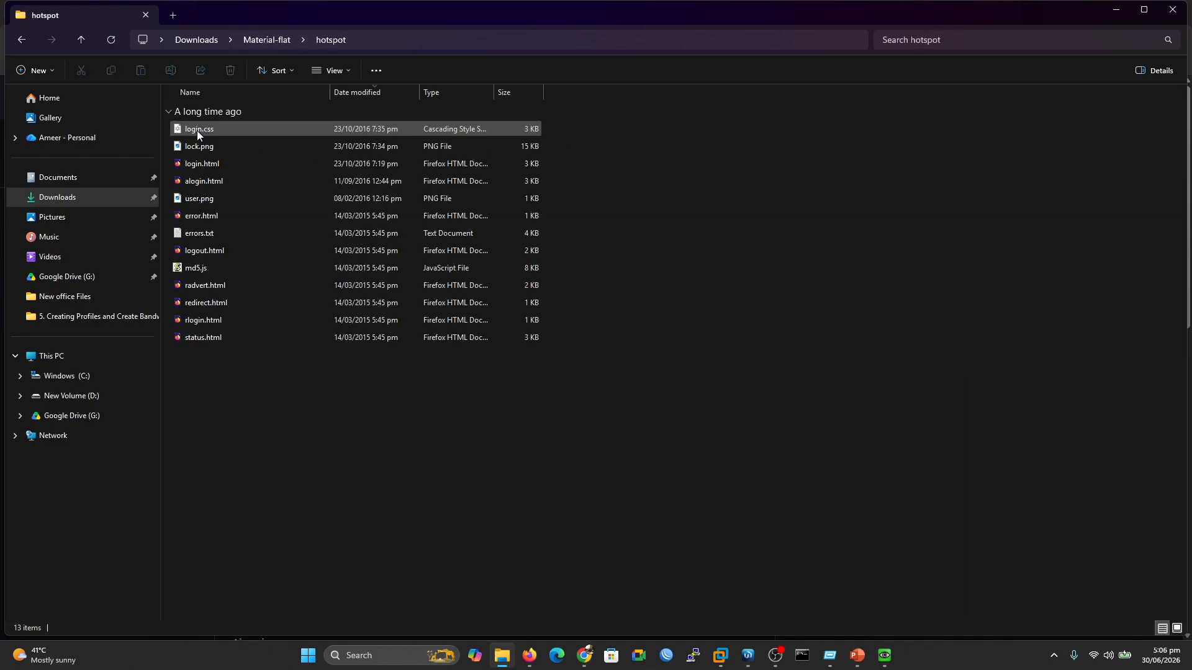
{"action": "double_click", "coordinate": [211, 165]}
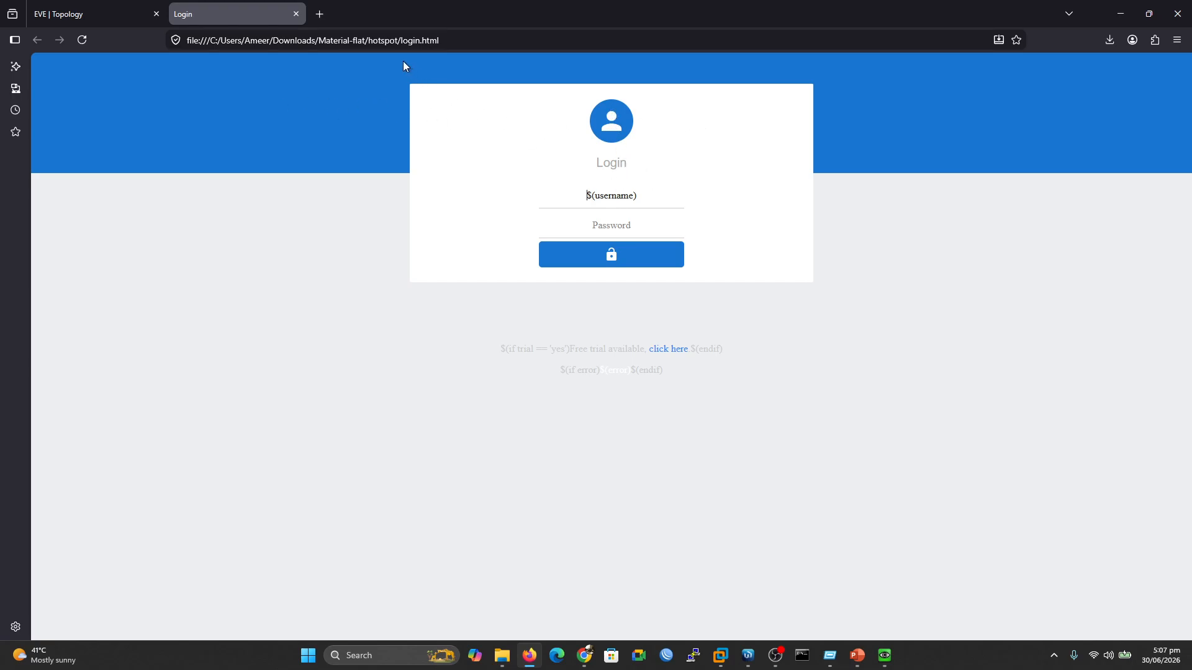
{"action": "left_click", "coordinate": [296, 14]}
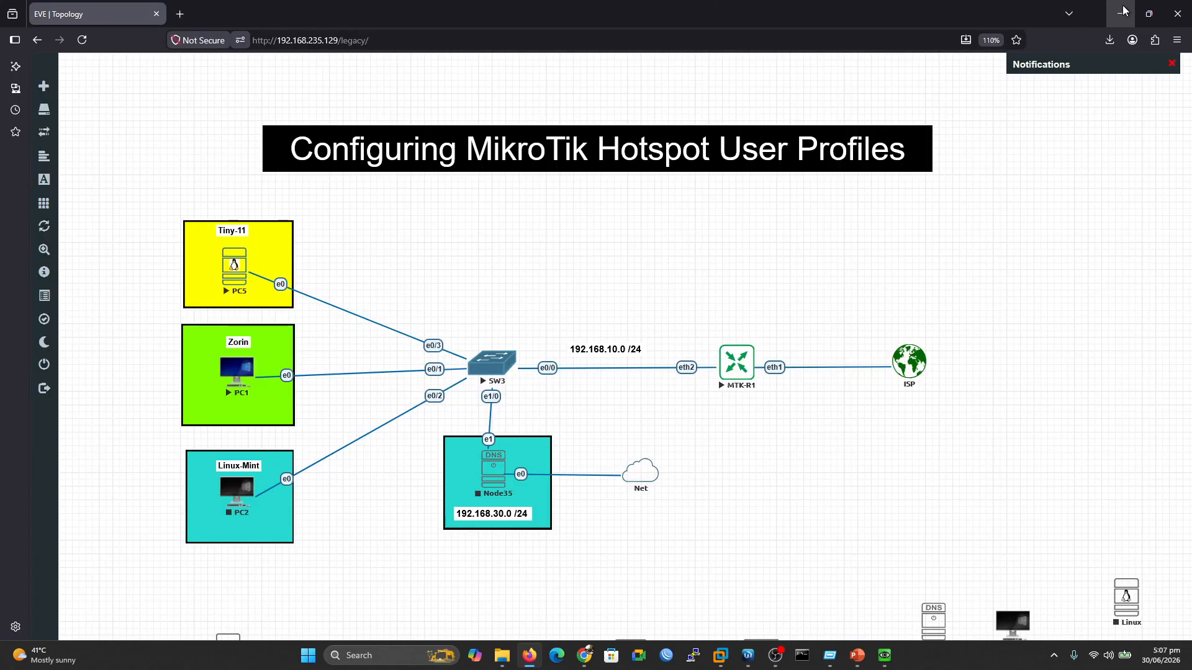
{"action": "key", "text": "alt+Tab"}
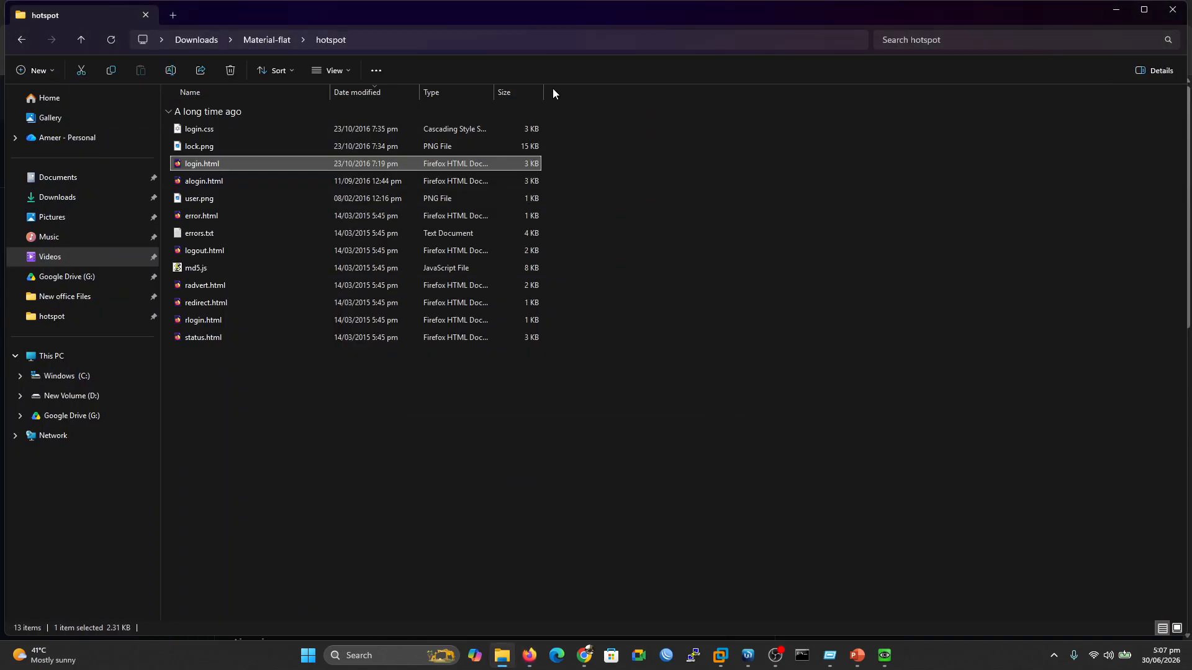
Rename the Material-flat hotspot folder to hotspot-material
{"action": "left_click", "coordinate": [262, 40]}
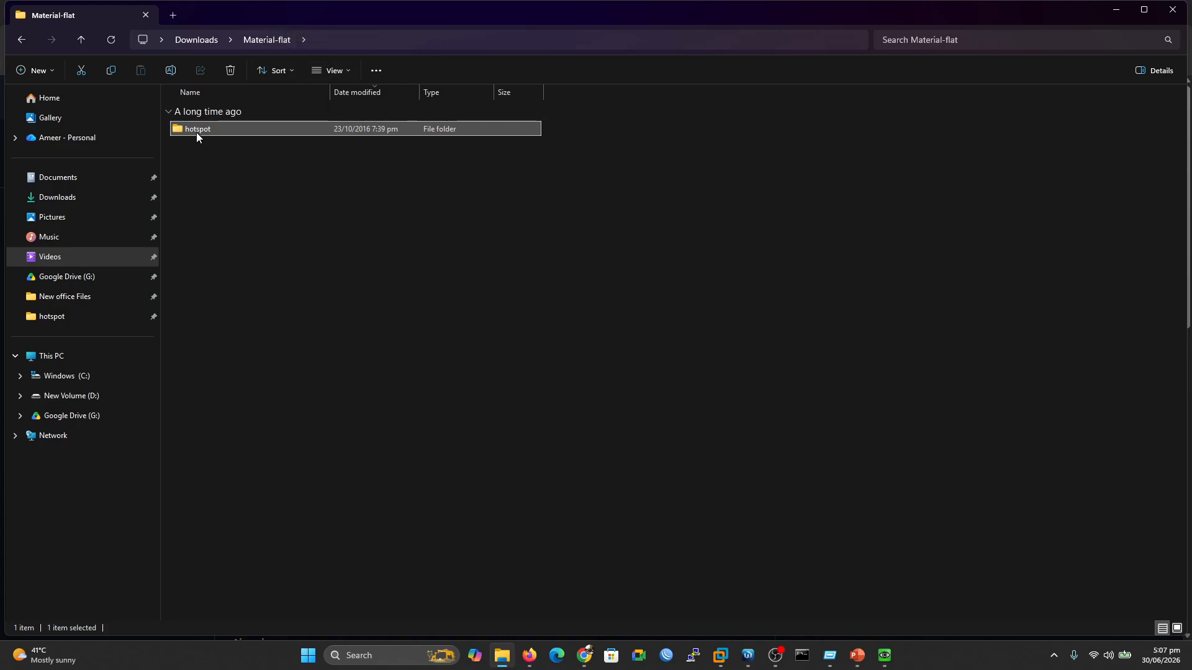
{"action": "left_click", "coordinate": [171, 70]}
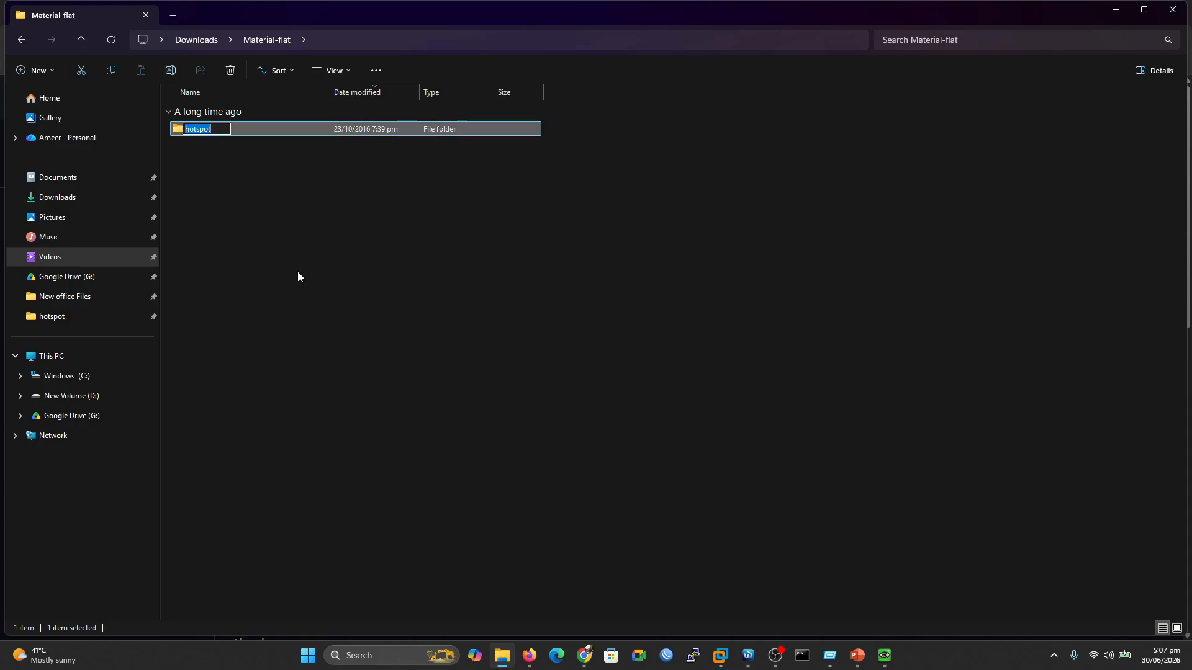
{"action": "key", "text": "Left"}
{"action": "key", "text": "Right"}
{"action": "key", "text": "Right"}
{"action": "key", "text": "Right"}
{"action": "type", "text": "-materia"}
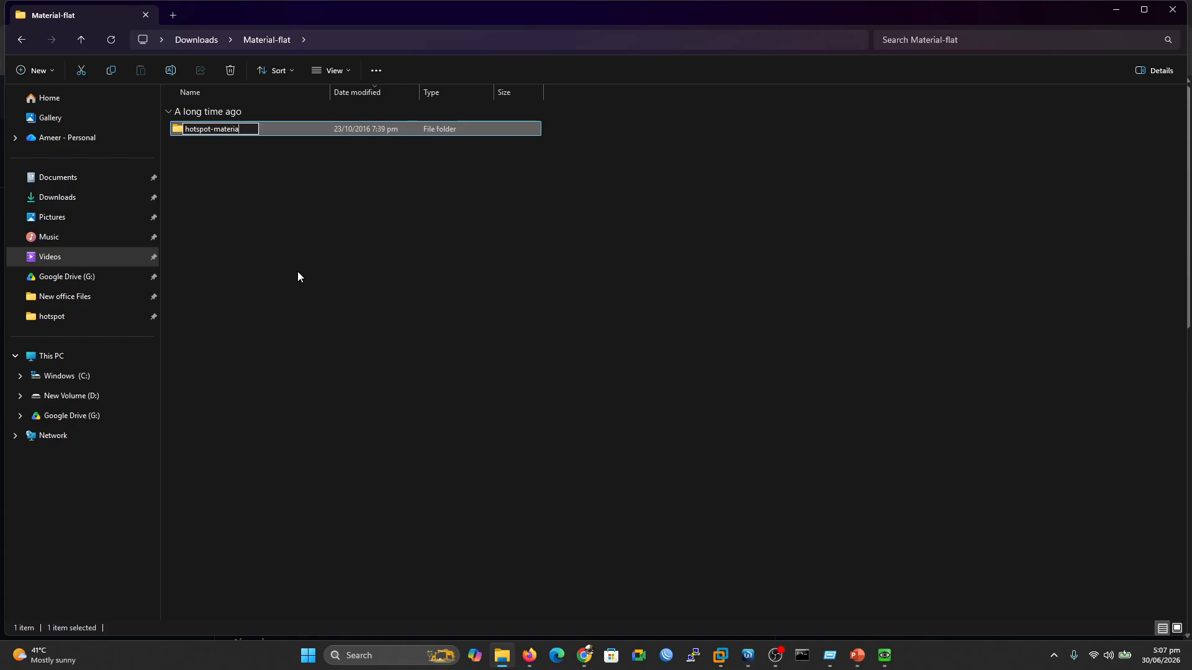
{"action": "left_click", "coordinate": [319, 269]}
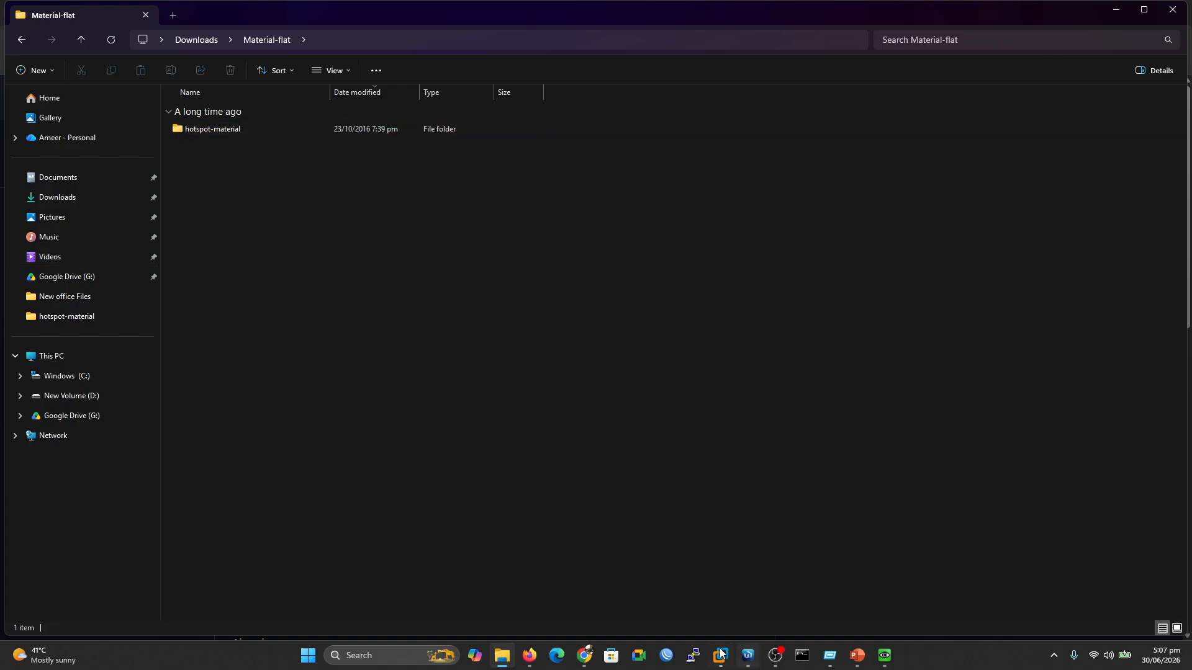
Drag the hotspot-material folder into WinBox's File List and expand it to check the uploaded files
{"action": "left_click", "coordinate": [748, 658]}
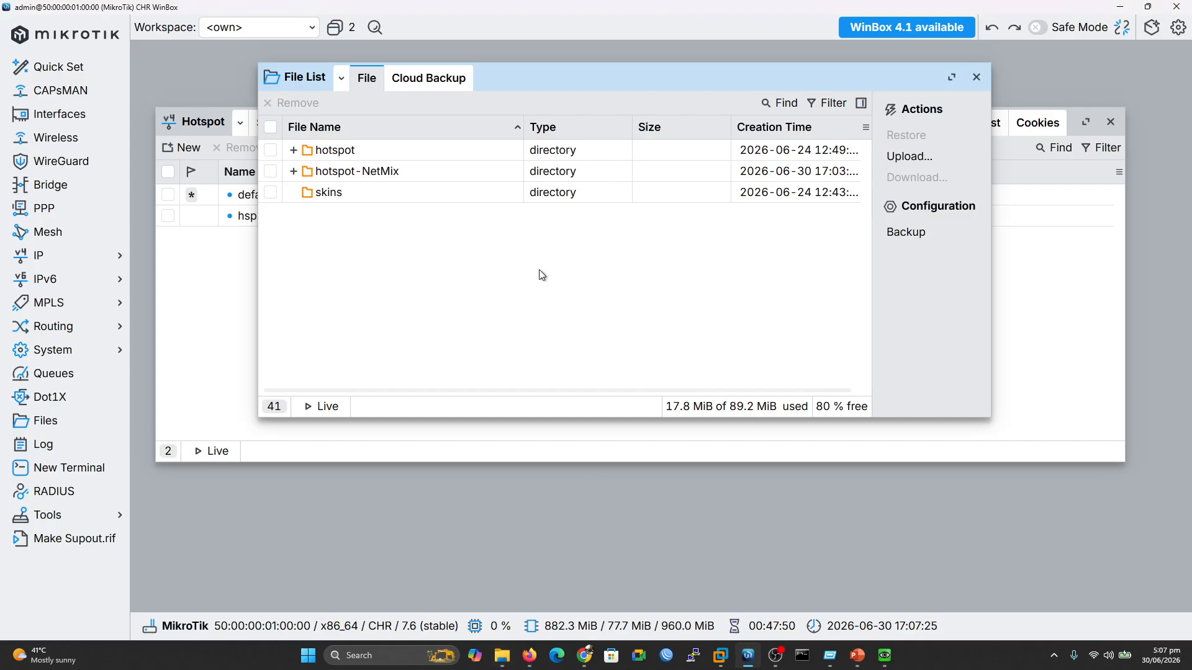
{"action": "left_click_drag", "start_coordinate": [450, 18], "coordinate": [703, 181]}
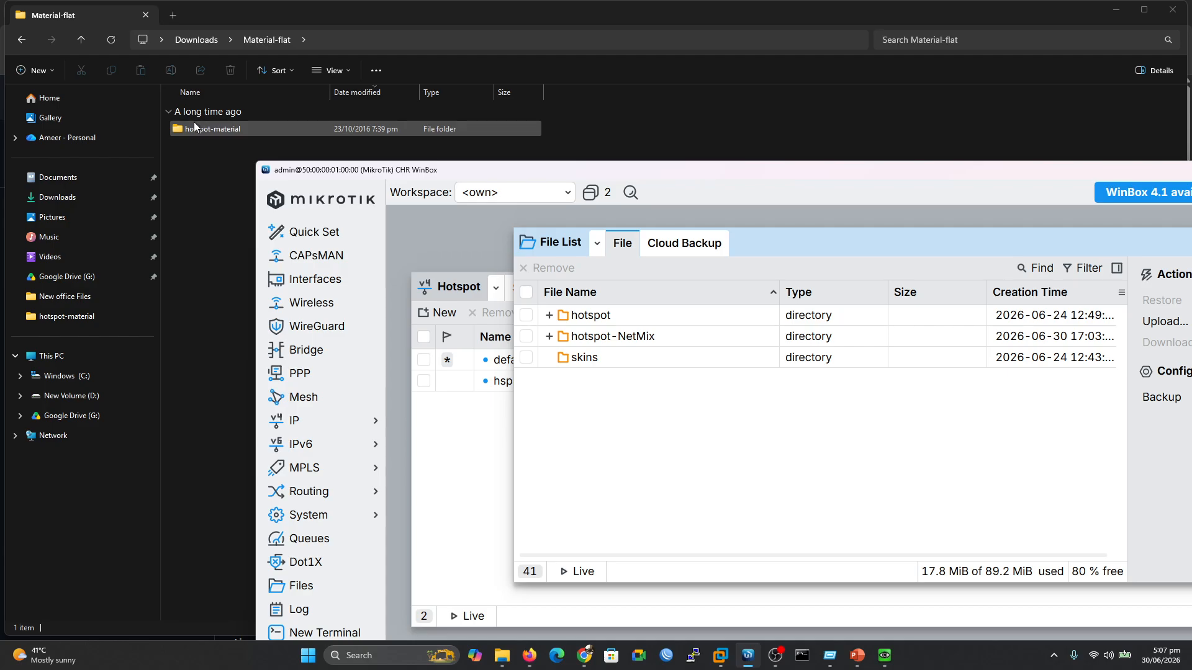
{"action": "left_click_drag", "start_coordinate": [196, 128], "coordinate": [567, 390]}
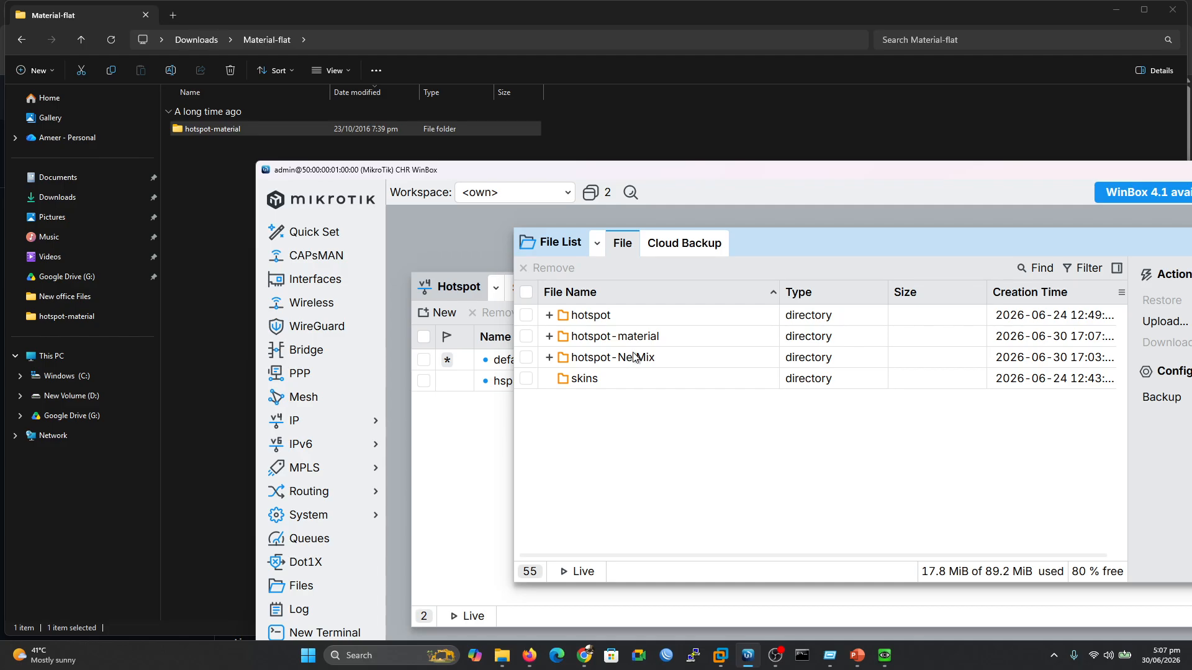
{"action": "left_click", "coordinate": [549, 337]}
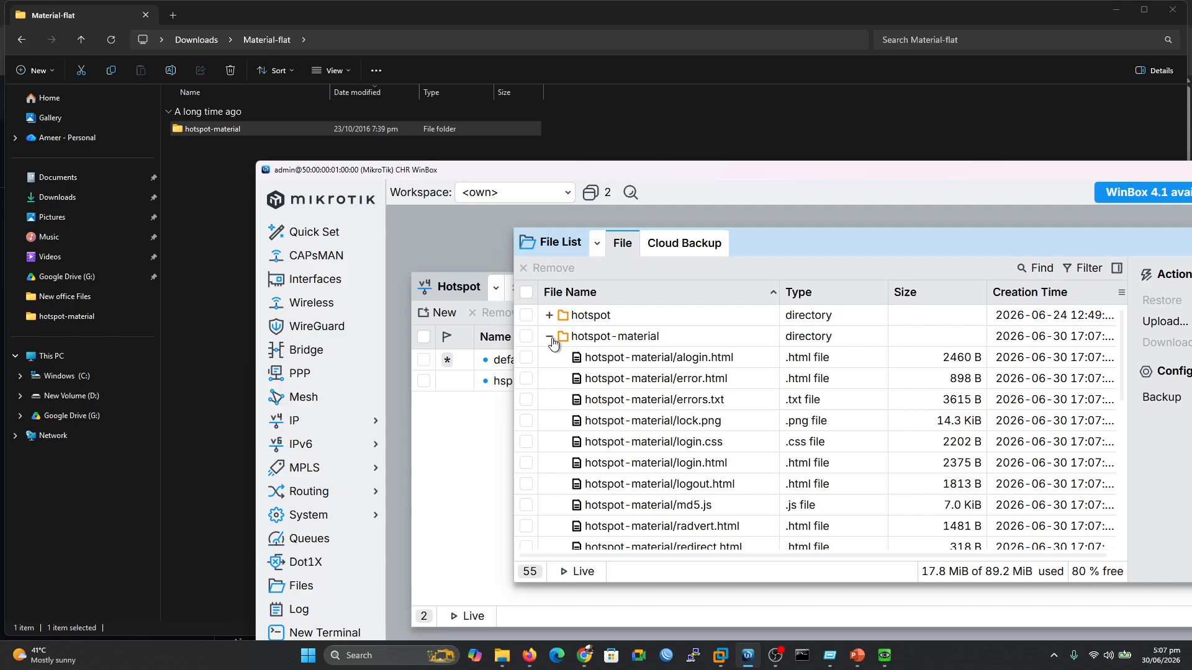
{"action": "left_click", "coordinate": [548, 338]}
{"action": "left_click", "coordinate": [459, 427]}
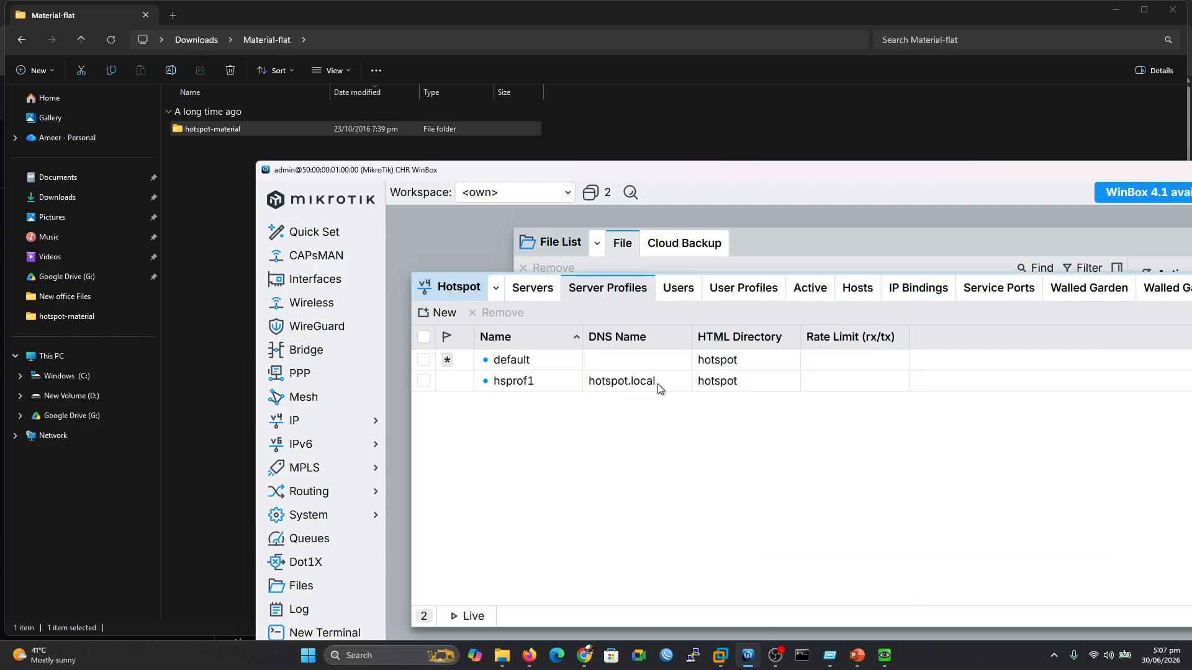
{"action": "left_click_drag", "start_coordinate": [728, 170], "coordinate": [590, 149]}
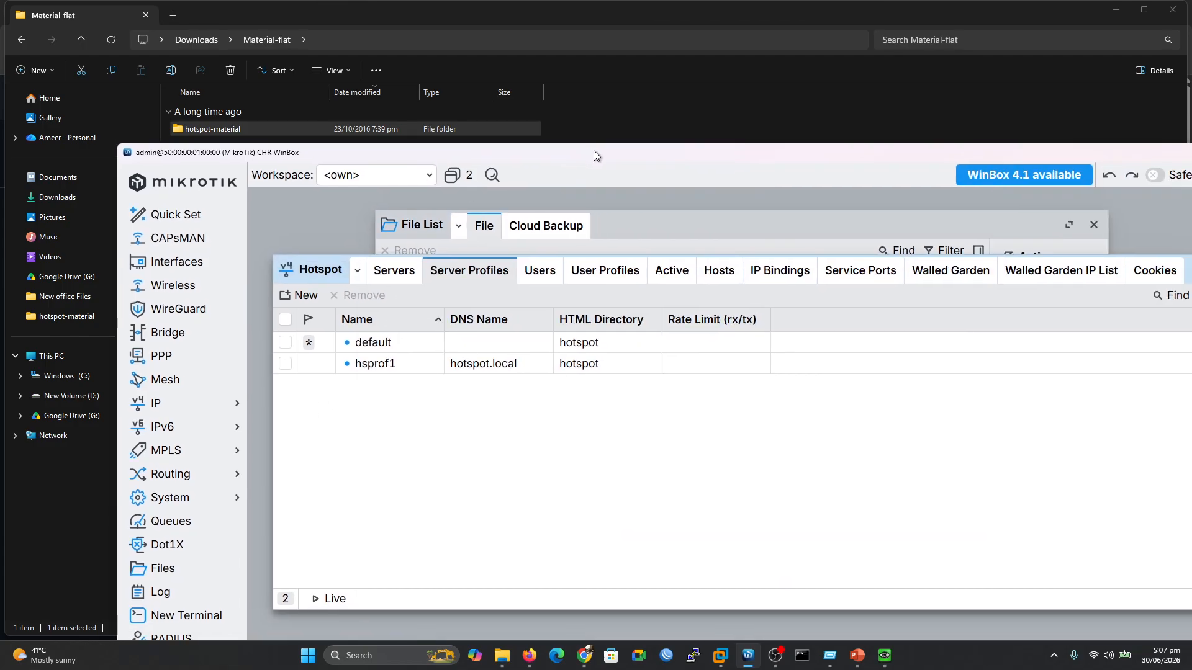
Set the hsprof1 profile's HTML Directory to hotspot-material, then apply and save
{"action": "double_click", "coordinate": [593, 150]}
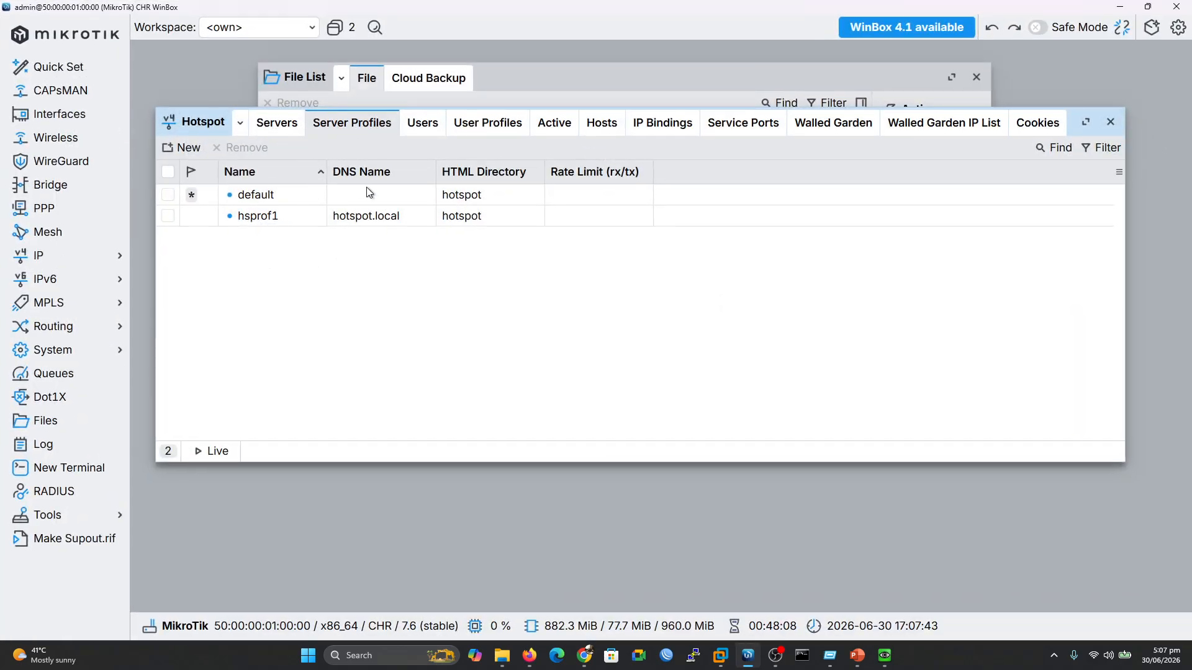
{"action": "double_click", "coordinate": [352, 218]}
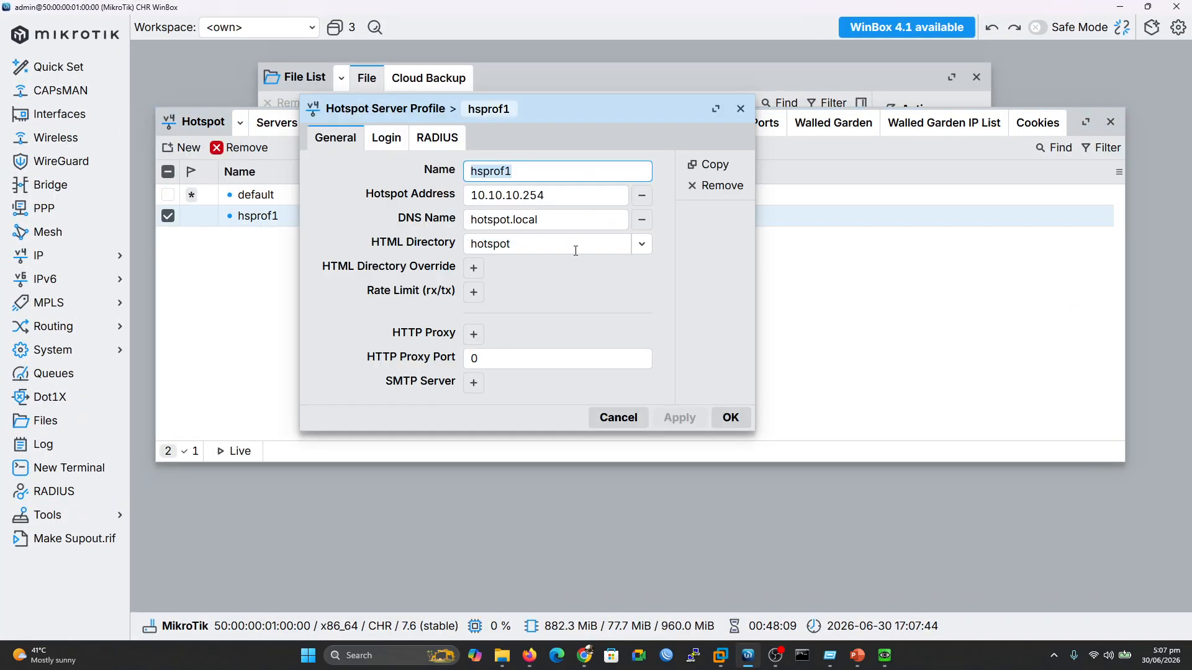
{"action": "left_click", "coordinate": [642, 244]}
{"action": "left_click", "coordinate": [496, 249]}
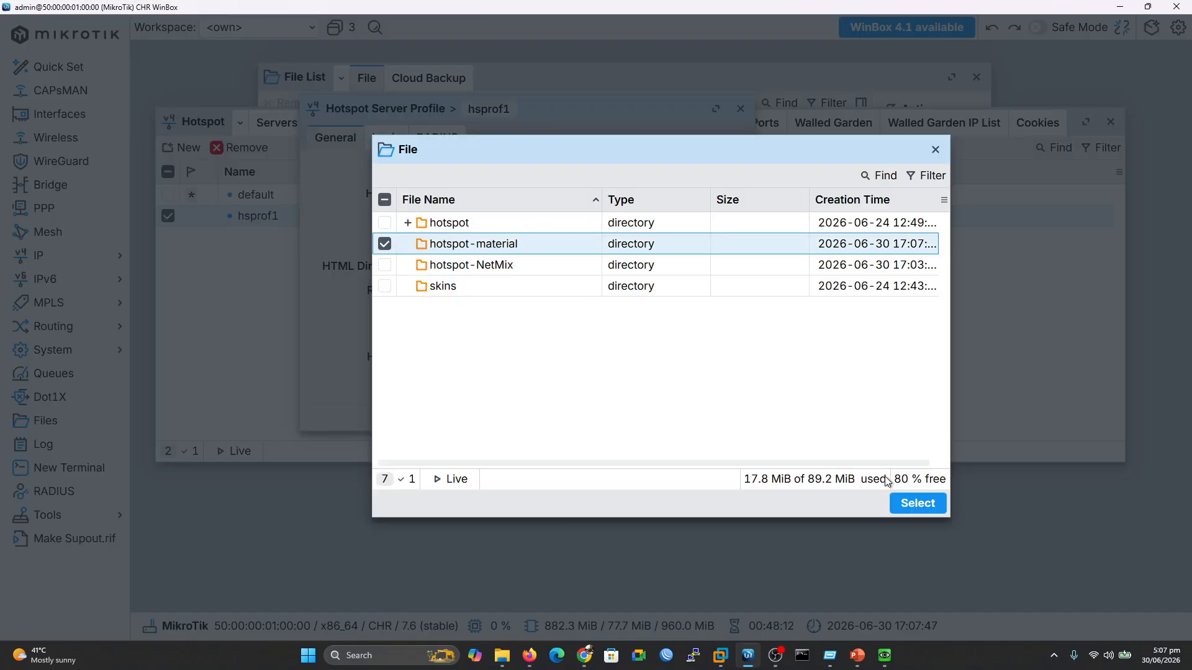
{"action": "left_click", "coordinate": [917, 503]}
{"action": "left_click", "coordinate": [680, 417]}
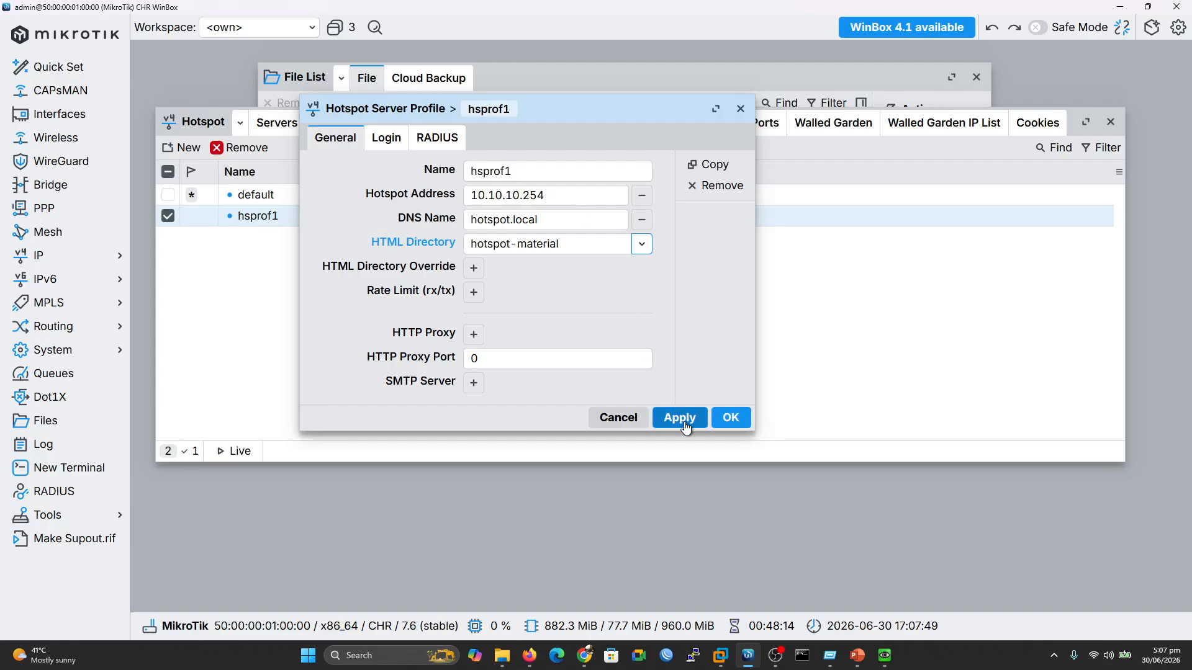
{"action": "left_click", "coordinate": [730, 418]}
Reload the client's login page, log in with the test user's credentials, and check Active sessions
{"action": "left_click", "coordinate": [884, 655]}
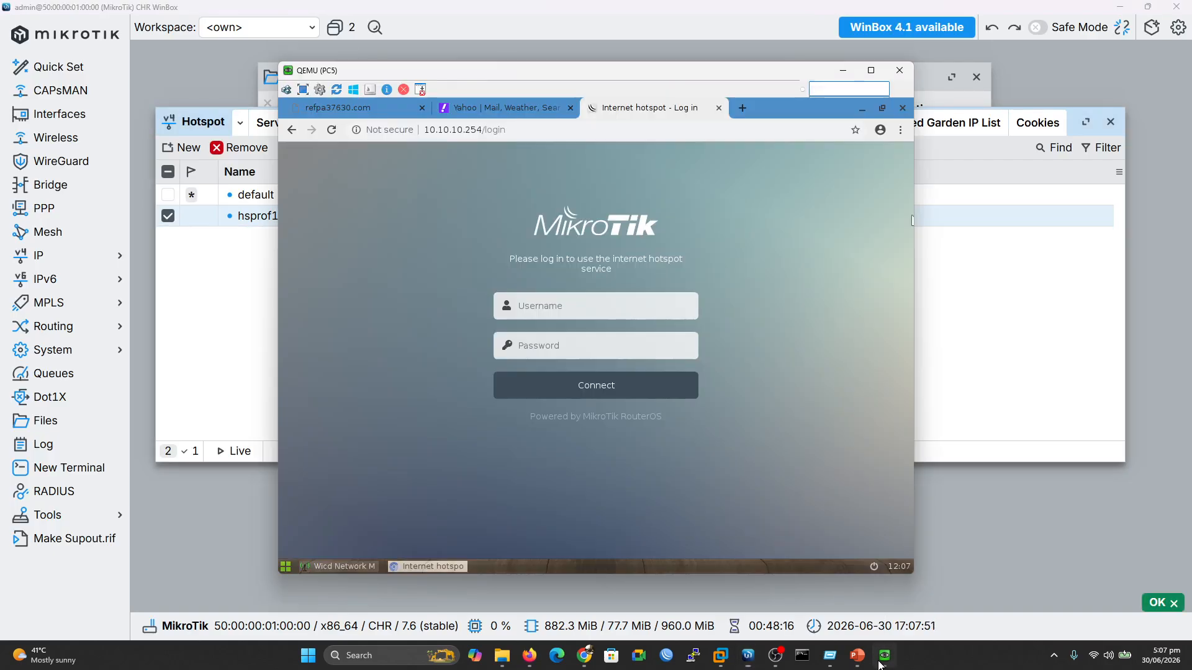
{"action": "left_click", "coordinate": [333, 132]}
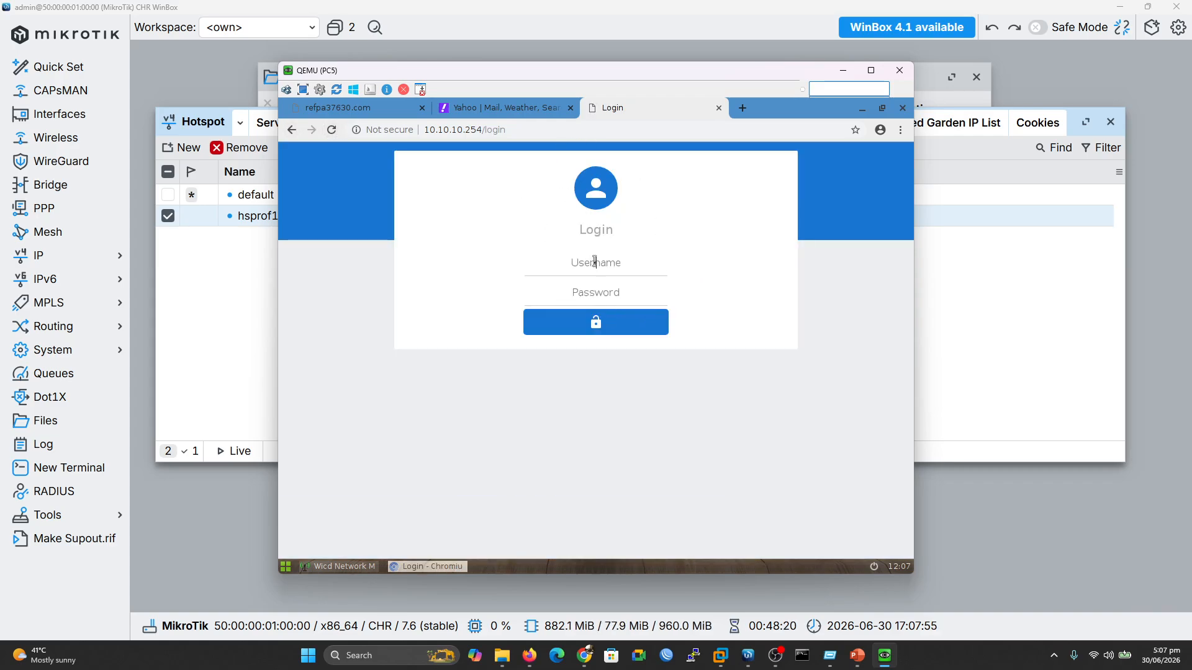
{"action": "left_click", "coordinate": [596, 263]}
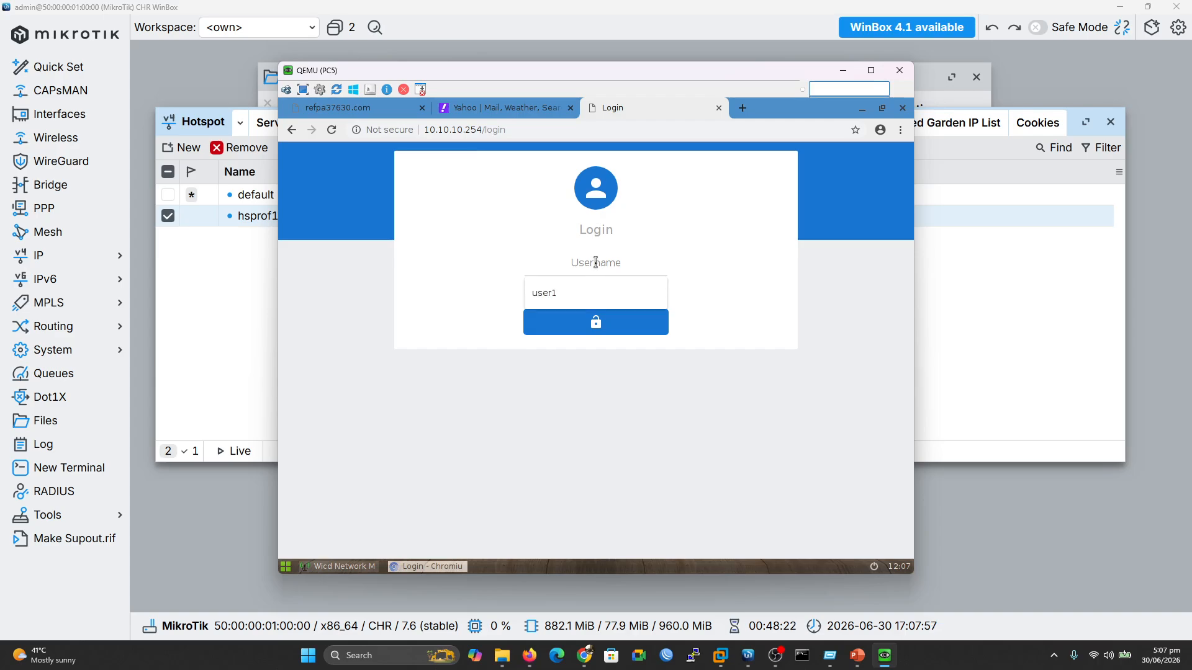
{"action": "left_click", "coordinate": [540, 292]}
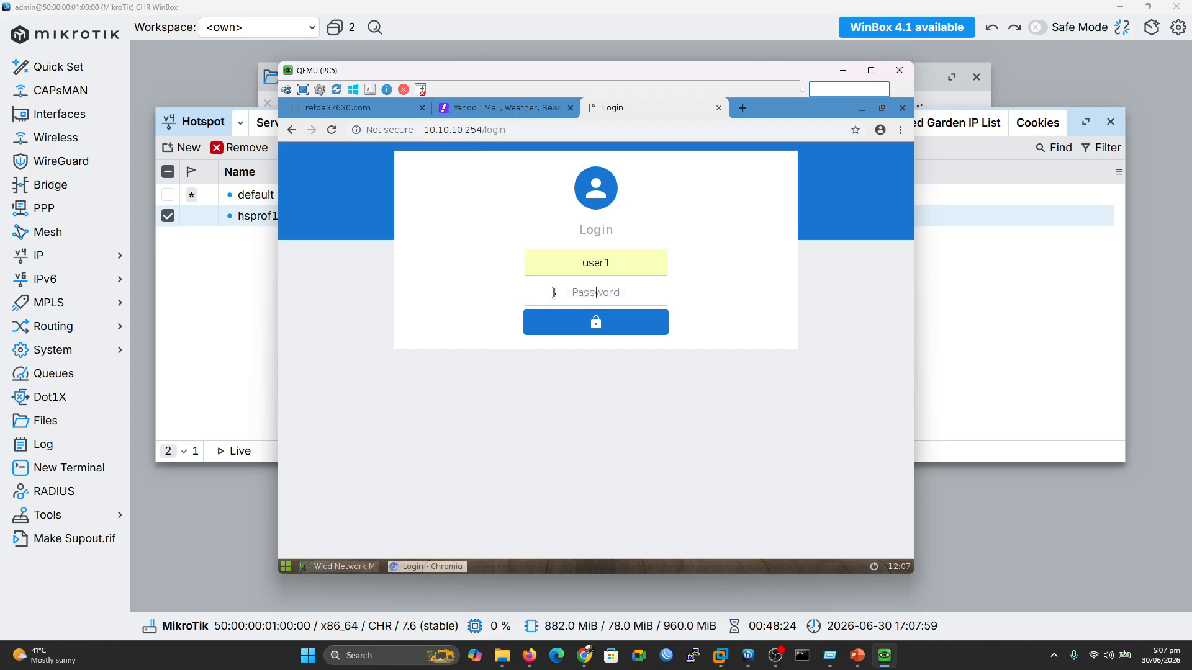
{"action": "type", "text": "123"}
{"action": "key", "text": "Return"}
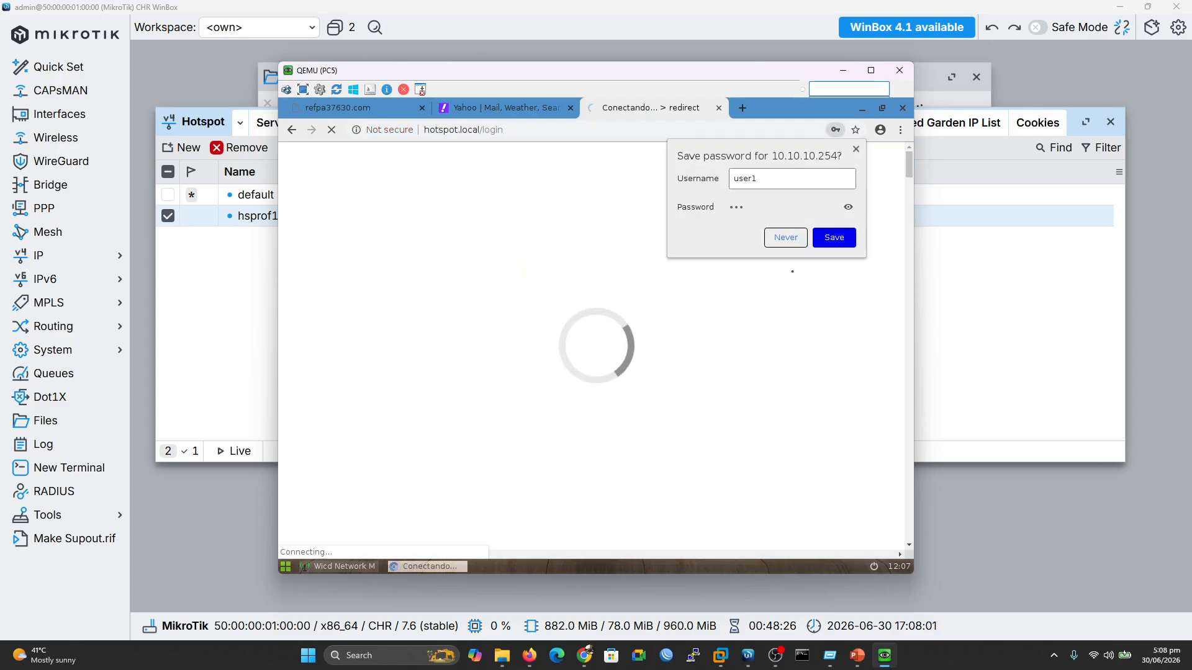
{"action": "left_click", "coordinate": [996, 314]}
{"action": "left_click", "coordinate": [550, 127]}
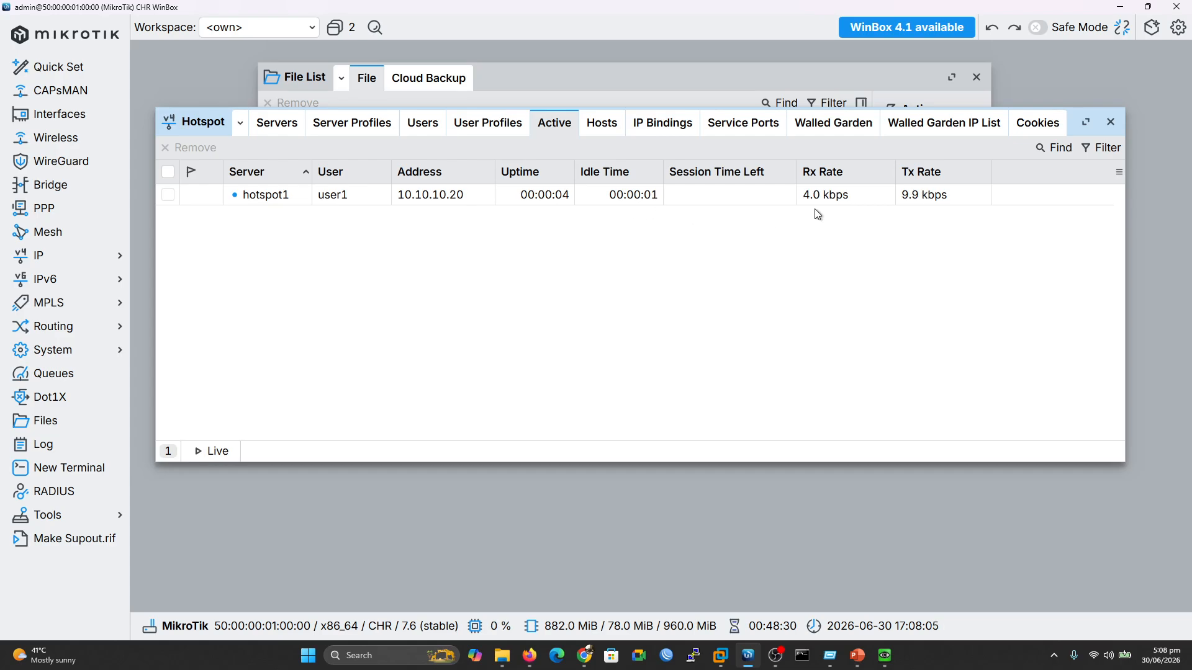
Open Yahoo on the client to confirm internet access, then close WinBox's File List
{"action": "left_click", "coordinate": [884, 655]}
{"action": "left_click", "coordinate": [502, 107]}
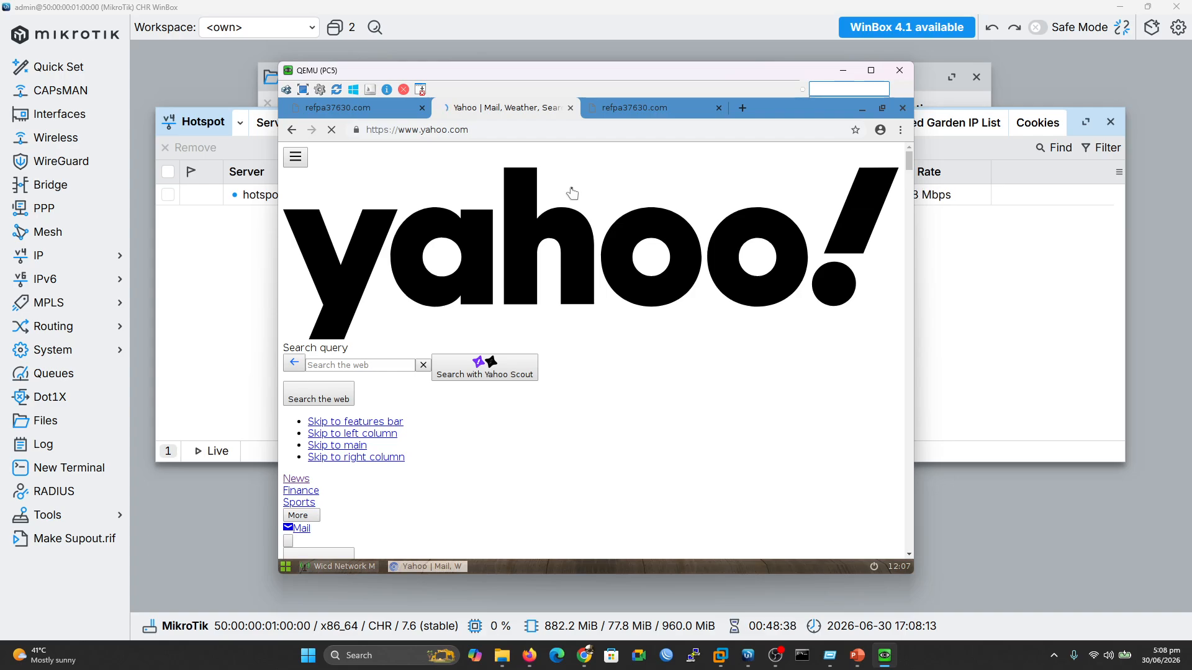
{"action": "left_click", "coordinate": [977, 255]}
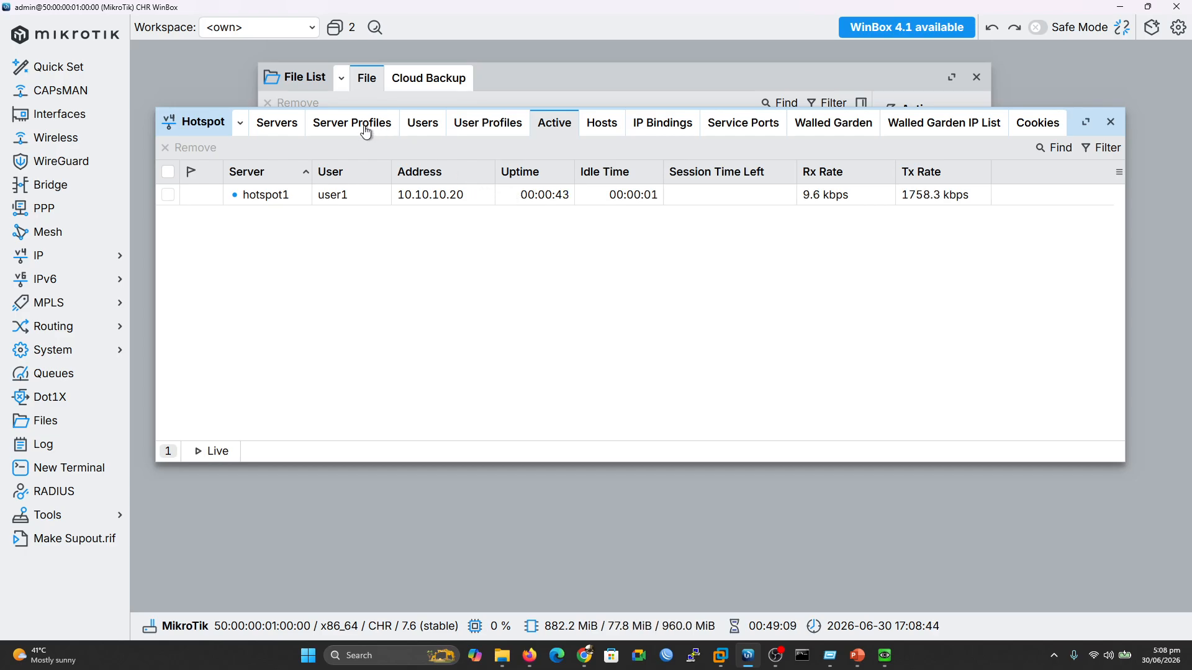
{"action": "left_click", "coordinate": [508, 83]}
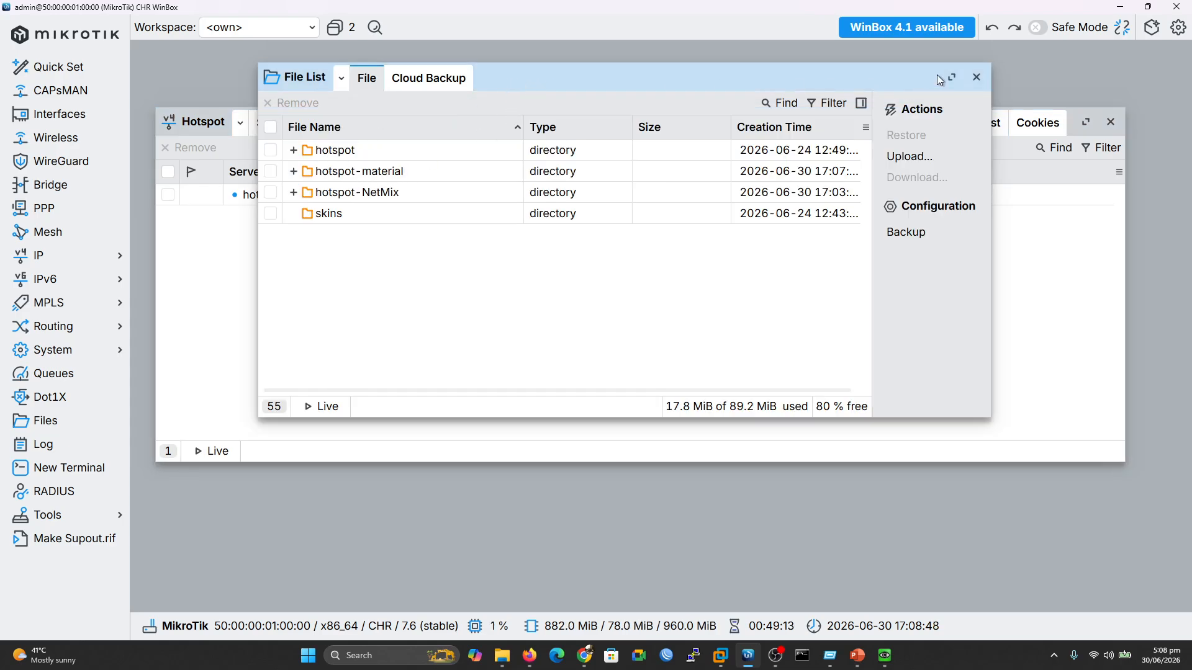
{"action": "left_click", "coordinate": [976, 77]}
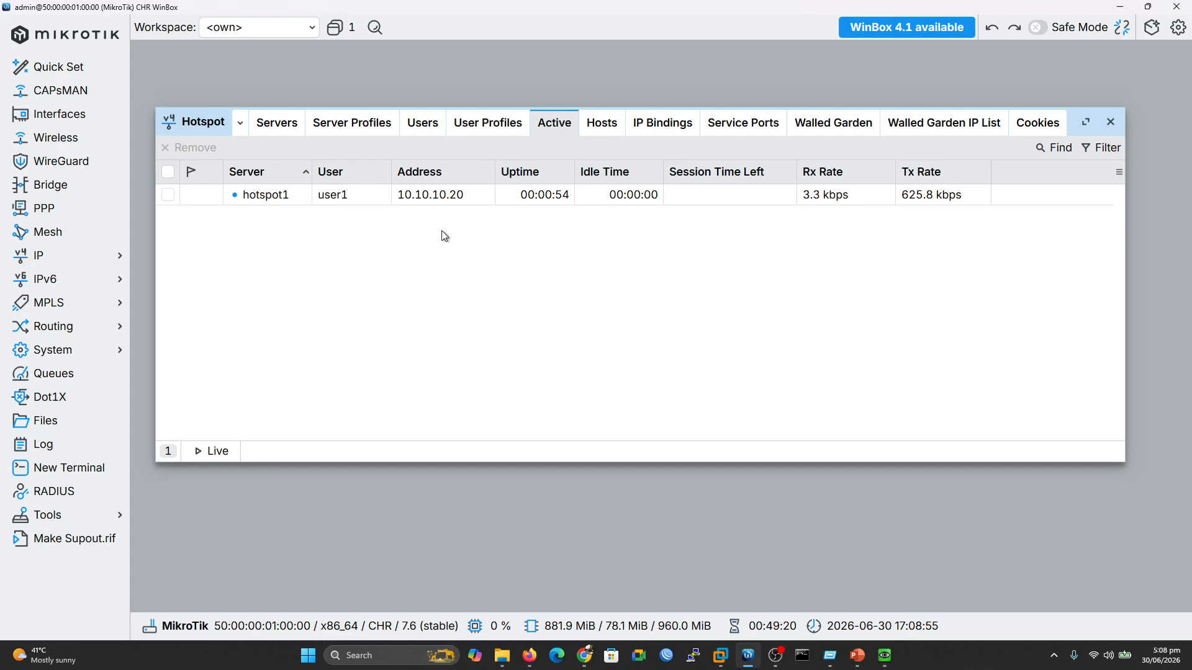
Draw red tally marks, lines, dollar signs and a check mark beside the session list
{"action": "key", "text": "ctrl+2"}
{"action": "mouse_move", "coordinate": [501, 253]}
{"action": "left_mouse_down"}
{"action": "mouse_move", "coordinate": [501, 269]}
{"action": "mouse_move", "coordinate": [600, 251]}
{"action": "left_mouse_up"}
{"action": "mouse_move", "coordinate": [497, 303]}
{"action": "left_mouse_down"}
{"action": "mouse_move", "coordinate": [505, 321]}
{"action": "mouse_move", "coordinate": [645, 292]}
{"action": "left_mouse_up"}
{"action": "left_click_drag", "start_coordinate": [512, 349], "coordinate": [516, 446]}
{"action": "left_click_drag", "start_coordinate": [515, 492], "coordinate": [509, 530]}
{"action": "left_click_drag", "start_coordinate": [549, 353], "coordinate": [631, 341]}
{"action": "left_click_drag", "start_coordinate": [555, 416], "coordinate": [629, 406]}
{"action": "left_click_drag", "start_coordinate": [555, 493], "coordinate": [650, 472]}
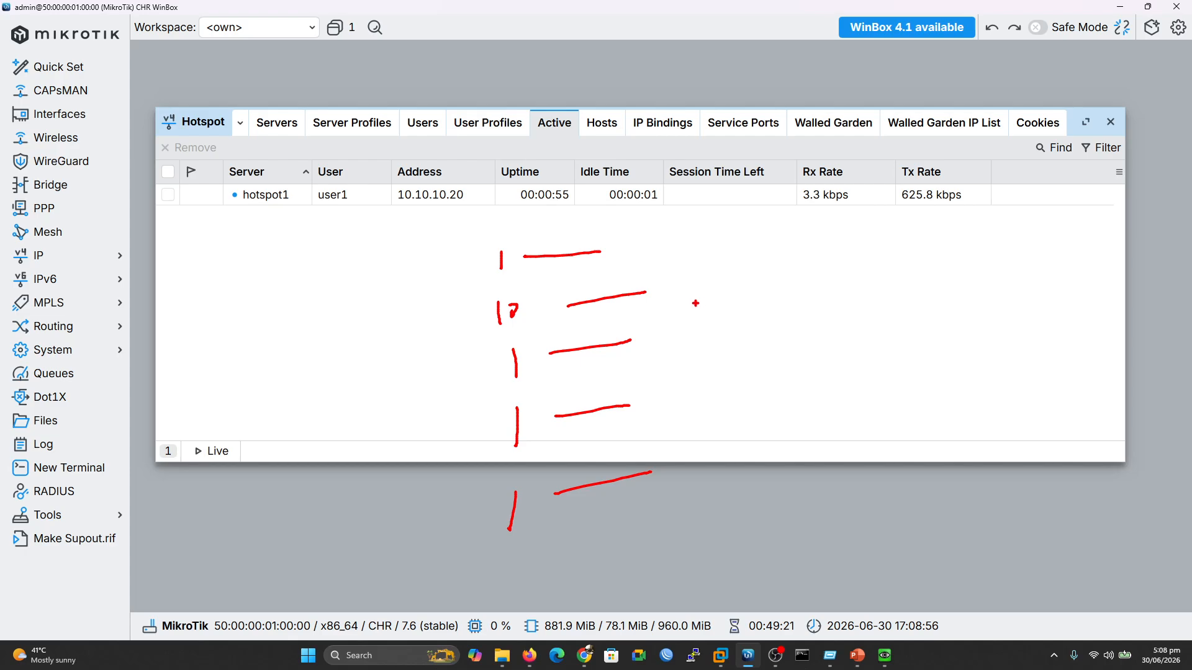
{"action": "mouse_move", "coordinate": [682, 228]}
{"action": "left_mouse_down"}
{"action": "mouse_move", "coordinate": [661, 246]}
{"action": "mouse_move", "coordinate": [669, 253]}
{"action": "left_mouse_up"}
{"action": "left_click_drag", "start_coordinate": [694, 300], "coordinate": [678, 311]}
{"action": "left_click_drag", "start_coordinate": [687, 287], "coordinate": [688, 293]}
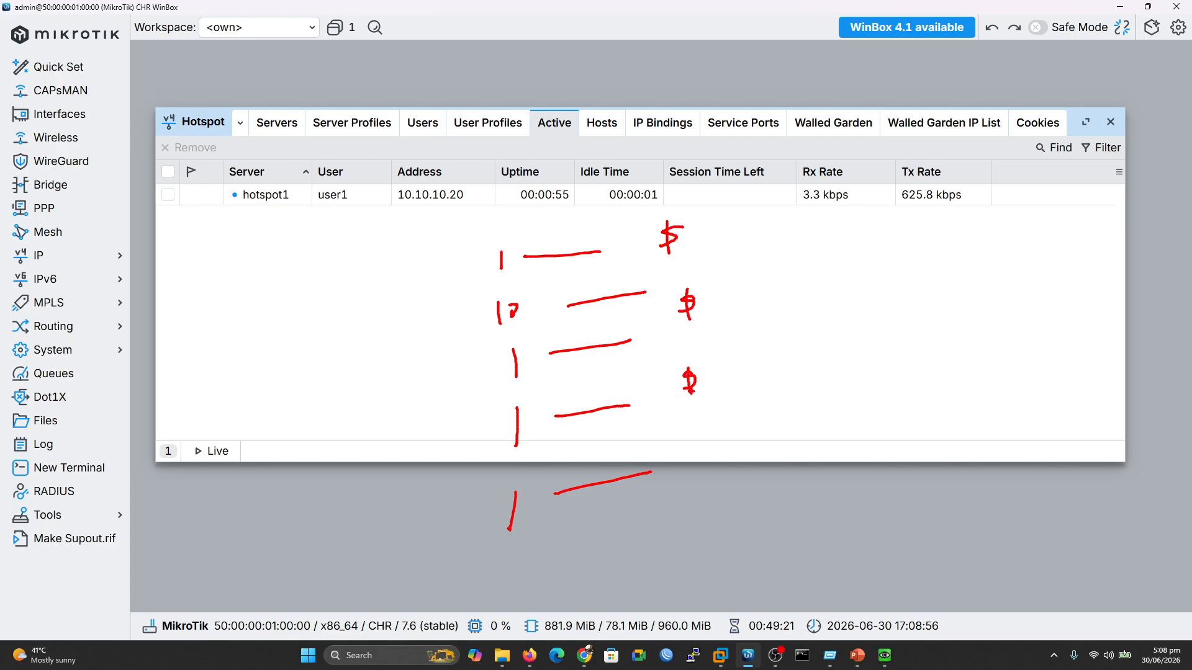
{"action": "left_click_drag", "start_coordinate": [695, 451], "coordinate": [676, 473]}
{"action": "left_click_drag", "start_coordinate": [814, 349], "coordinate": [908, 327]}
{"action": "left_click_drag", "start_coordinate": [800, 342], "coordinate": [819, 315]}
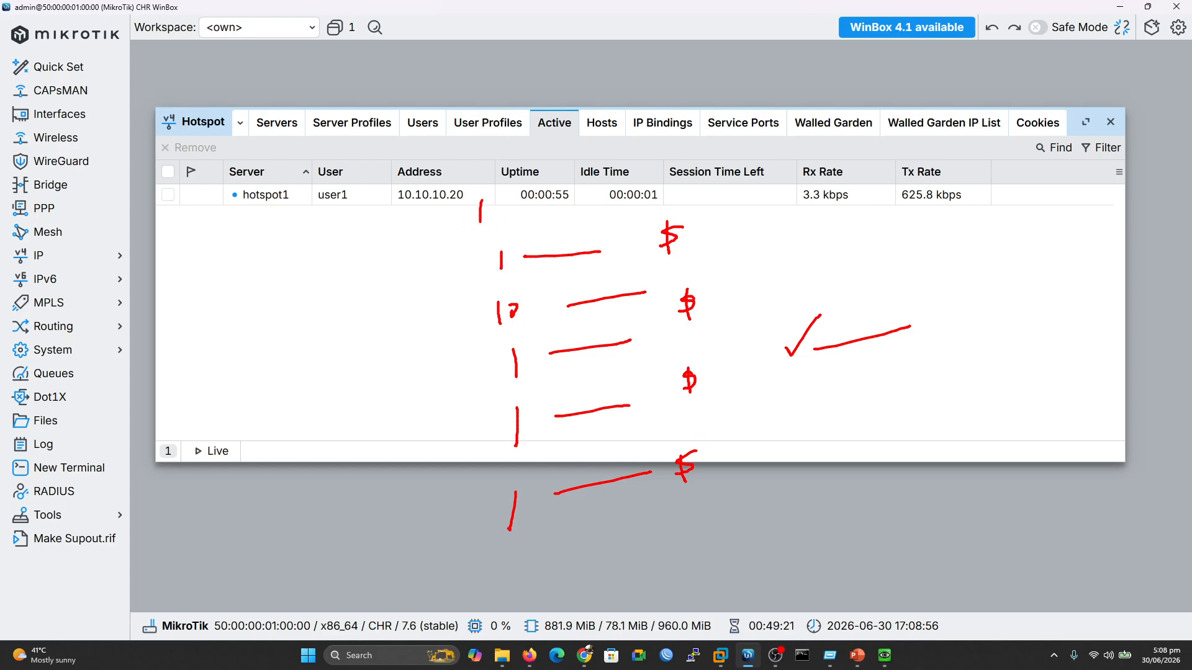
Add red notes: 5 and 10 above the window, check marks, walled-garden underline, dividing lines
{"action": "left_click_drag", "start_coordinate": [487, 207], "coordinate": [663, 167]}
{"action": "mouse_move", "coordinate": [509, 116]}
{"action": "left_mouse_down"}
{"action": "mouse_move", "coordinate": [509, 146]}
{"action": "mouse_move", "coordinate": [542, 100]}
{"action": "mouse_move", "coordinate": [609, 110]}
{"action": "left_mouse_up"}
{"action": "mouse_move", "coordinate": [634, 89]}
{"action": "left_mouse_down"}
{"action": "mouse_move", "coordinate": [632, 113]}
{"action": "mouse_move", "coordinate": [648, 94]}
{"action": "left_mouse_up"}
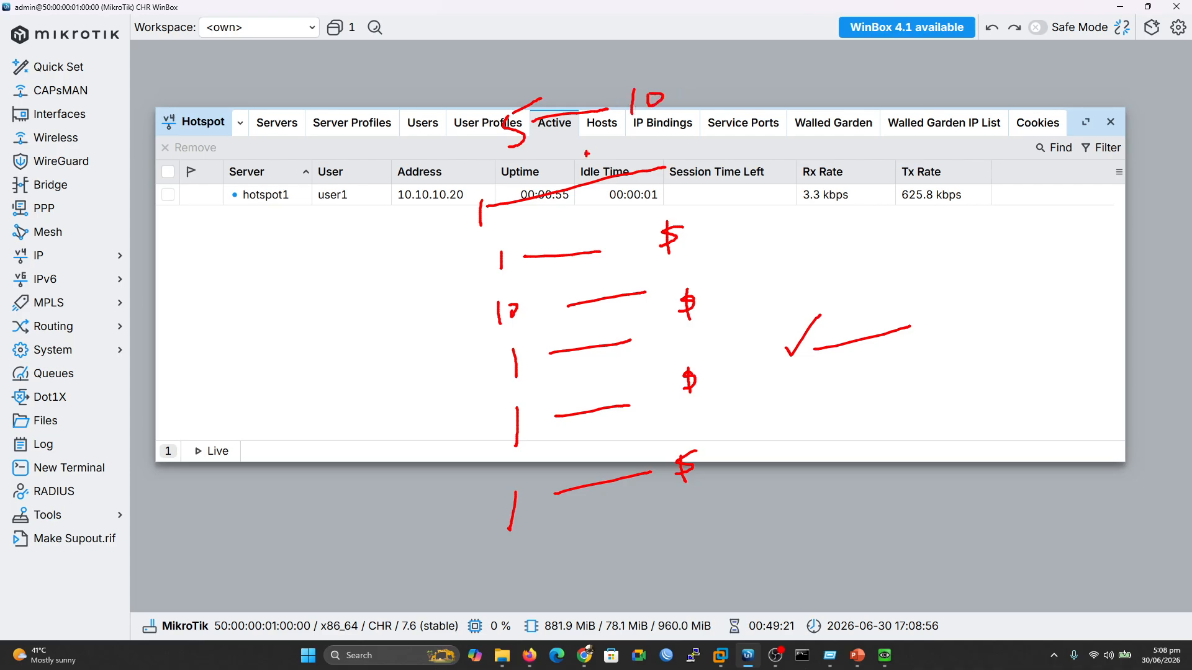
{"action": "left_click_drag", "start_coordinate": [520, 162], "coordinate": [686, 121]}
{"action": "left_click_drag", "start_coordinate": [559, 165], "coordinate": [648, 142]}
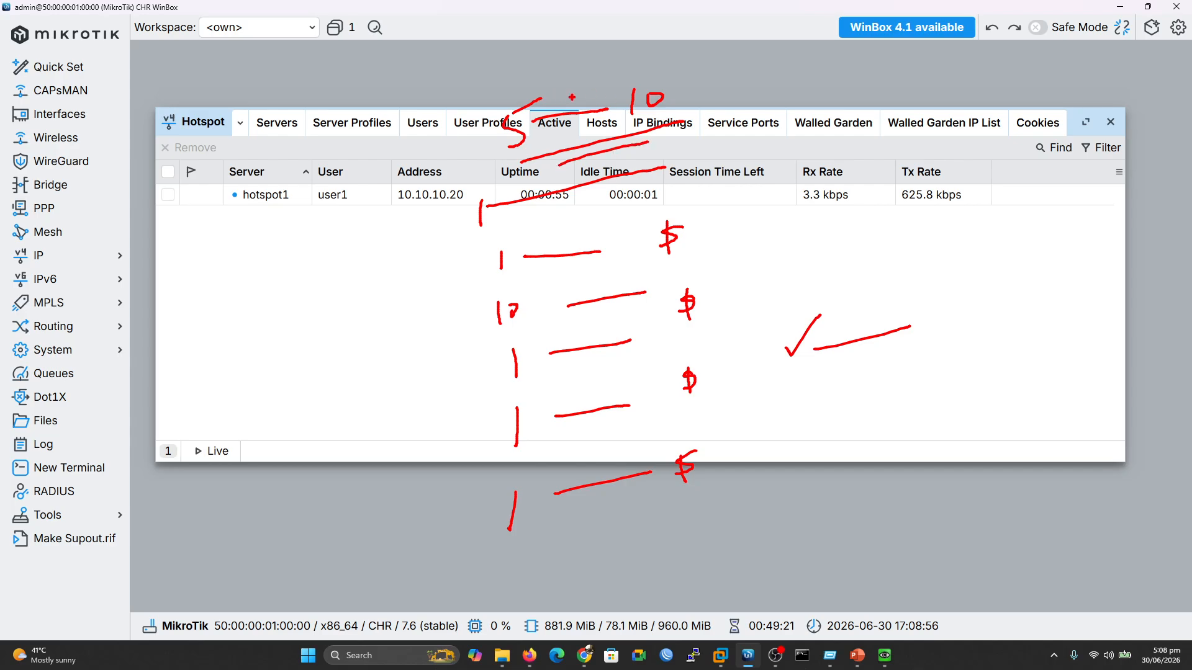
{"action": "mouse_move", "coordinate": [825, 87]}
{"action": "left_mouse_down"}
{"action": "mouse_move", "coordinate": [828, 98]}
{"action": "mouse_move", "coordinate": [843, 76]}
{"action": "mouse_move", "coordinate": [923, 66]}
{"action": "left_mouse_up"}
{"action": "left_click_drag", "start_coordinate": [866, 92], "coordinate": [926, 81]}
{"action": "left_click", "coordinate": [800, 131]}
{"action": "left_click_drag", "start_coordinate": [803, 135], "coordinate": [878, 132]}
{"action": "mouse_move", "coordinate": [941, 64]}
{"action": "left_mouse_down"}
{"action": "mouse_move", "coordinate": [947, 75]}
{"action": "mouse_move", "coordinate": [970, 54]}
{"action": "left_mouse_up"}
{"action": "mouse_move", "coordinate": [479, 235]}
{"action": "left_mouse_down"}
{"action": "mouse_move", "coordinate": [458, 266]}
{"action": "mouse_move", "coordinate": [442, 452]}
{"action": "mouse_move", "coordinate": [504, 553]}
{"action": "mouse_move", "coordinate": [732, 517]}
{"action": "mouse_move", "coordinate": [735, 235]}
{"action": "mouse_move", "coordinate": [645, 199]}
{"action": "mouse_move", "coordinate": [481, 224]}
{"action": "left_mouse_up"}
{"action": "left_click_drag", "start_coordinate": [600, 254], "coordinate": [641, 238]}
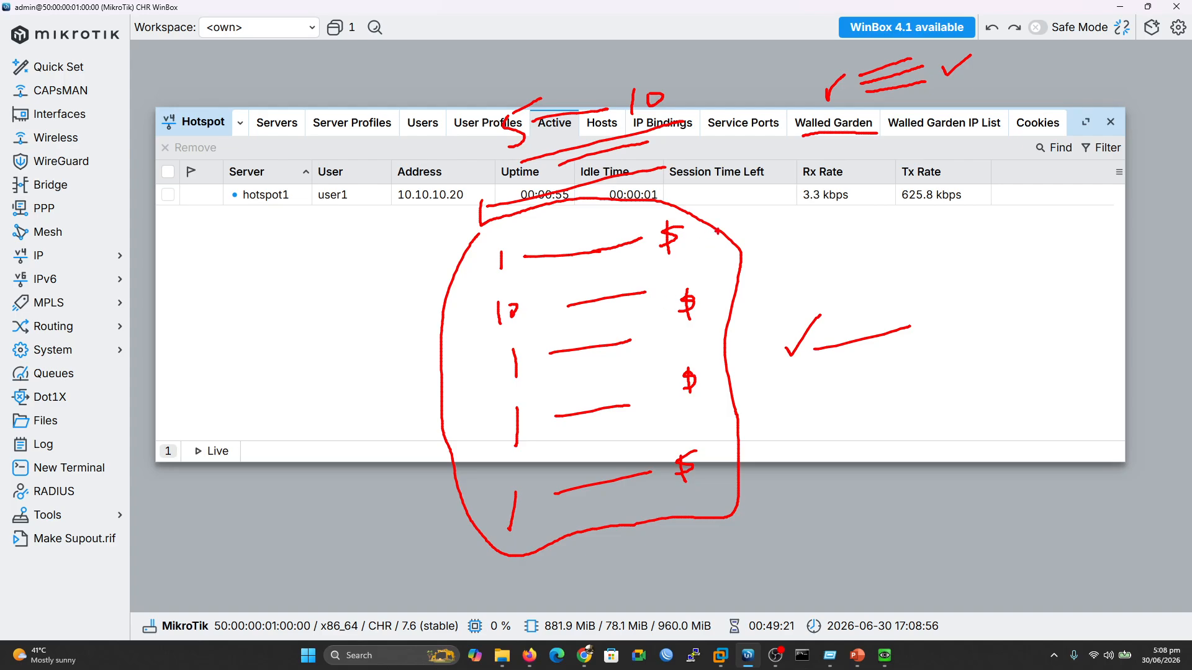
{"action": "left_click_drag", "start_coordinate": [835, 354], "coordinate": [961, 315]}
{"action": "left_click_drag", "start_coordinate": [479, 287], "coordinate": [722, 262]}
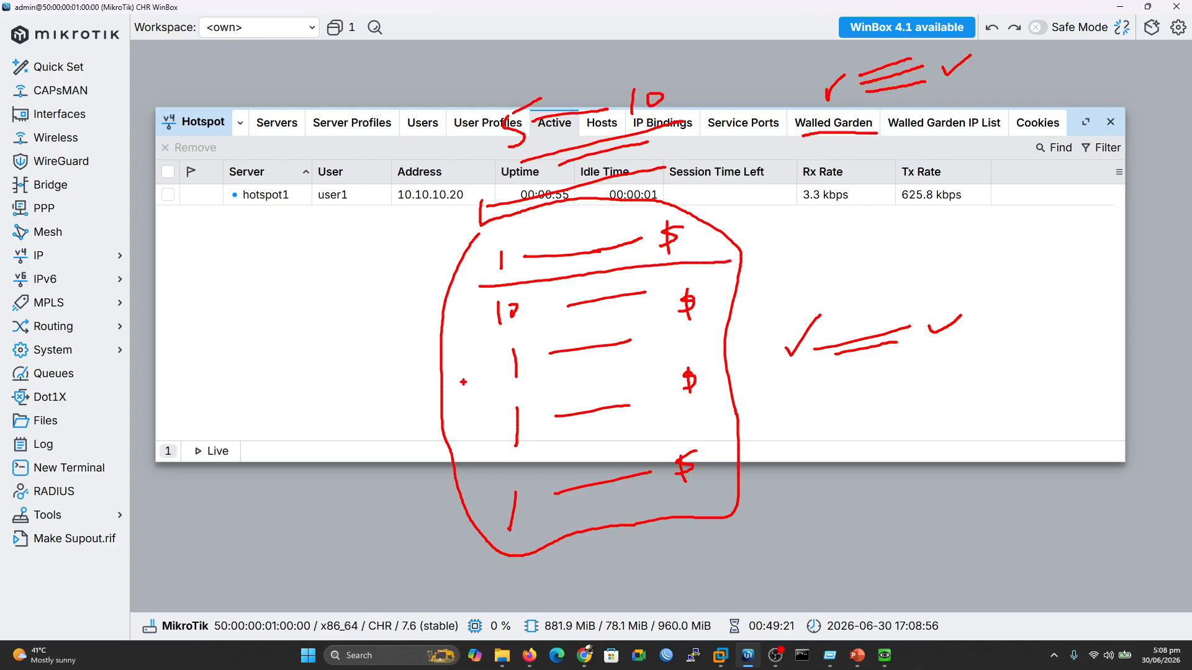
{"action": "mouse_move", "coordinate": [463, 346]}
{"action": "left_mouse_down"}
{"action": "mouse_move", "coordinate": [605, 319]}
{"action": "mouse_move", "coordinate": [713, 326]}
{"action": "left_mouse_up"}
{"action": "left_click_drag", "start_coordinate": [473, 400], "coordinate": [700, 360]}
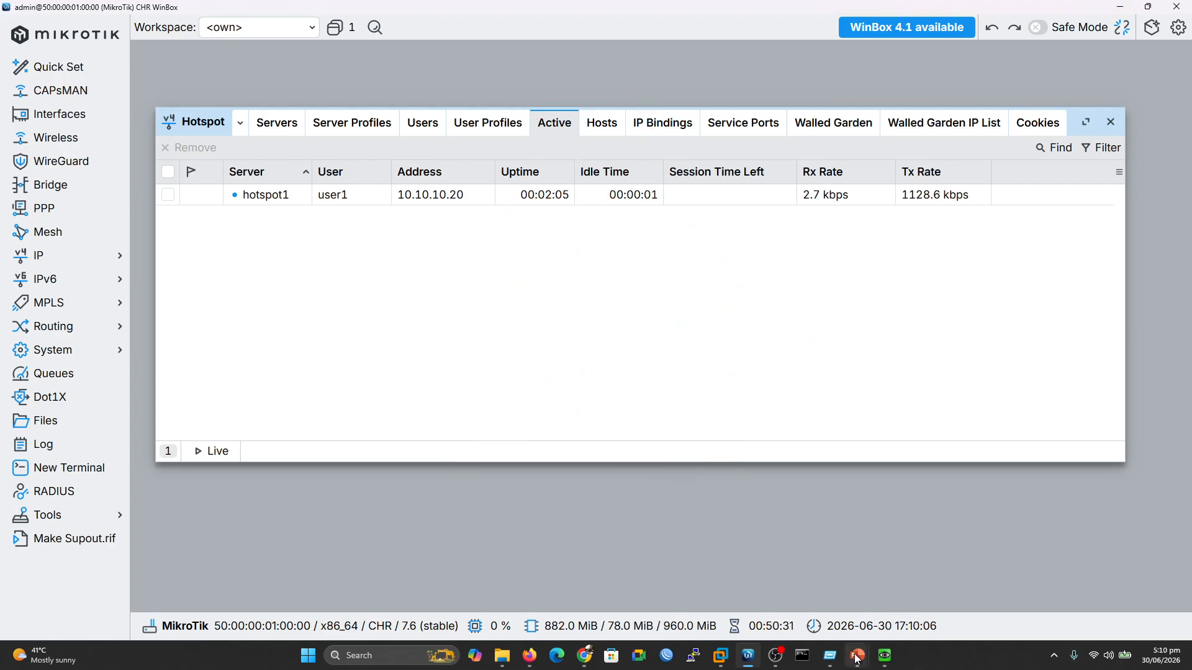
Show the presentation's closing Thanks slide
{"action": "mouse_move", "coordinate": [857, 659]}
{"action": "left_click", "coordinate": [897, 597]}
{"action": "left_click", "coordinate": [627, 374]}
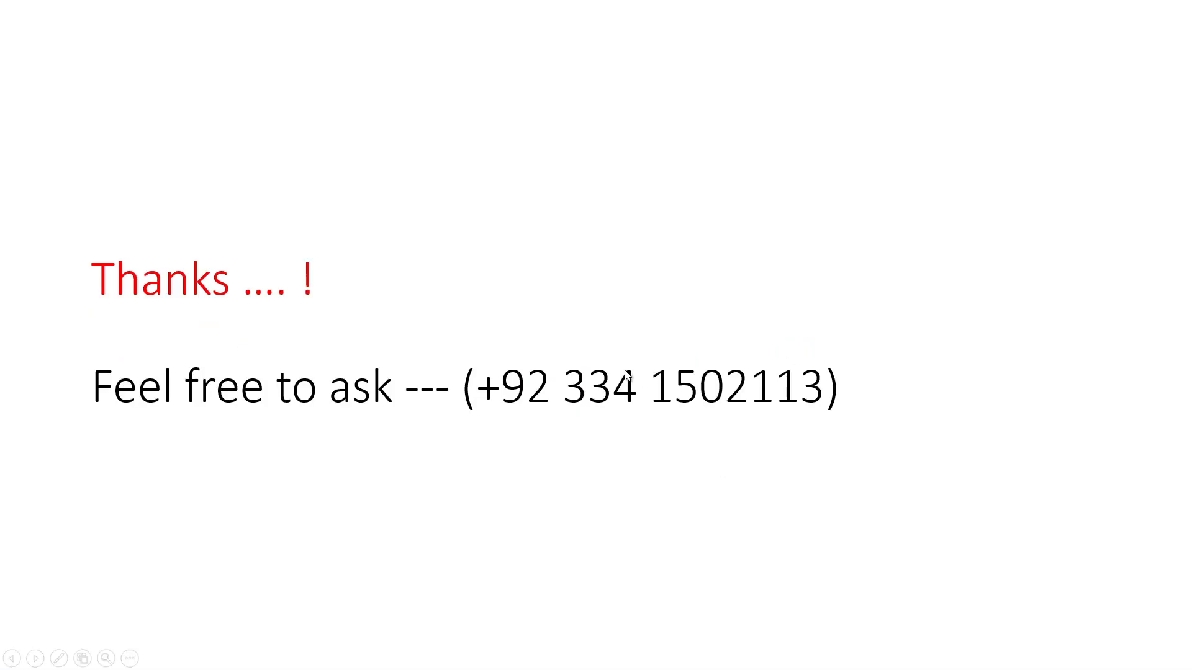